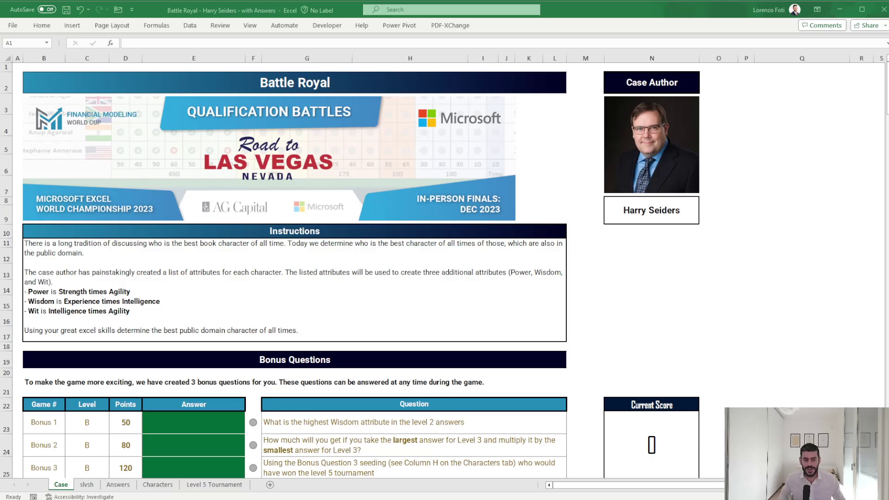
Bring the Battle Royal workbook forward and read the Case sheet down through its three bonus questions
key(alt+Tab)
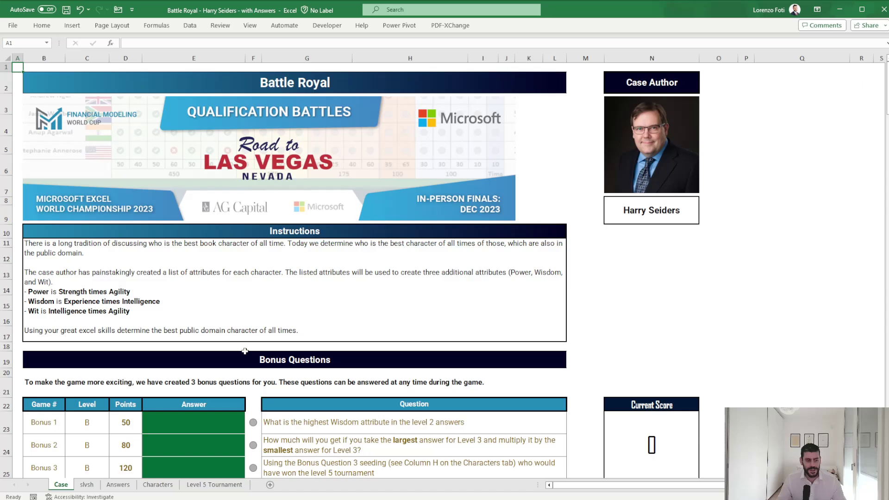
click(658, 287)
click(736, 274)
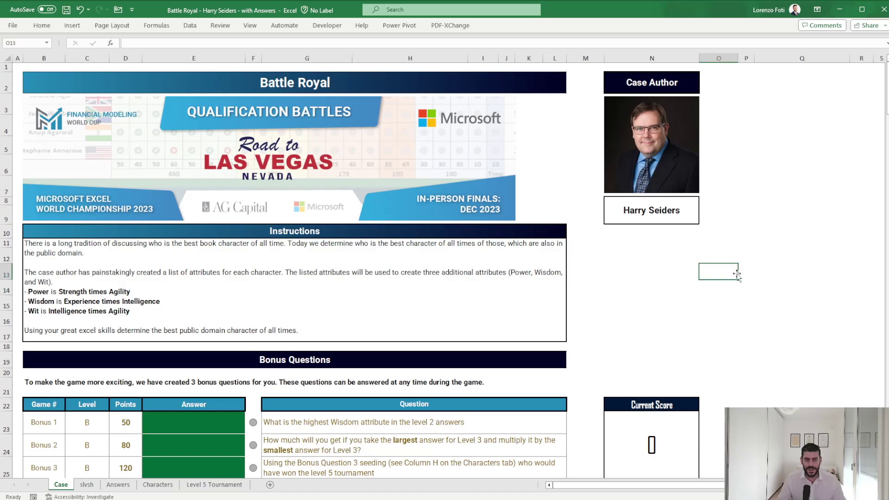
click(761, 268)
click(762, 224)
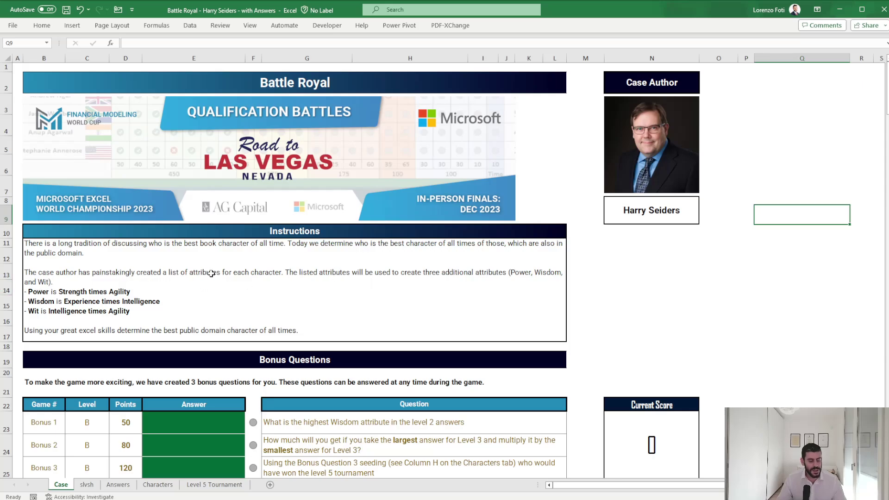
scroll(211, 273, down, 1)
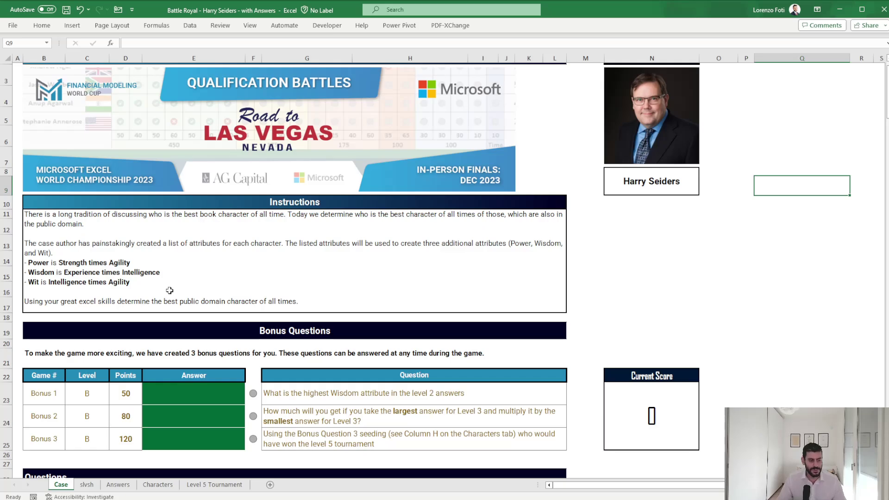
scroll(169, 290, down, 2)
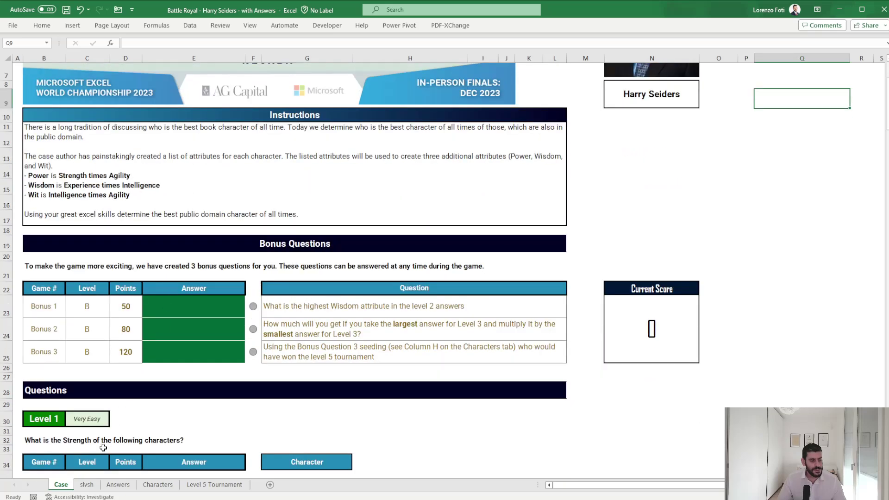
click(156, 485)
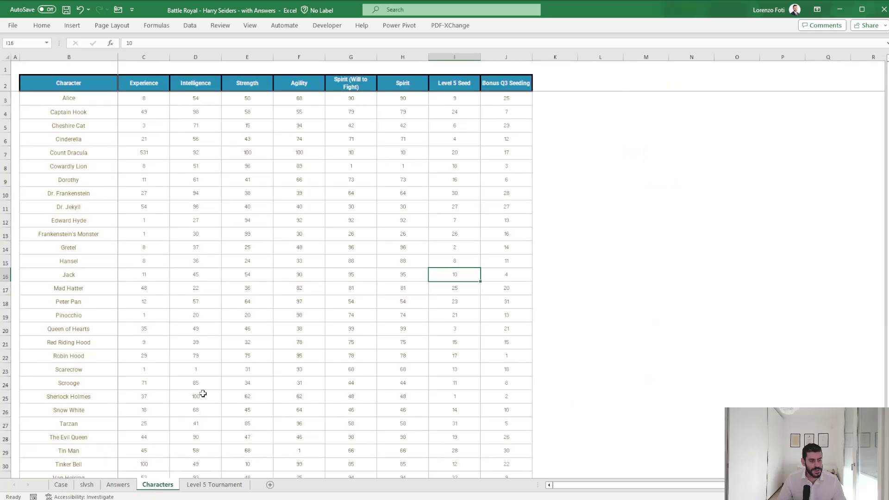
click(95, 99)
scroll(92, 203, down, 6)
scroll(91, 209, up, 6)
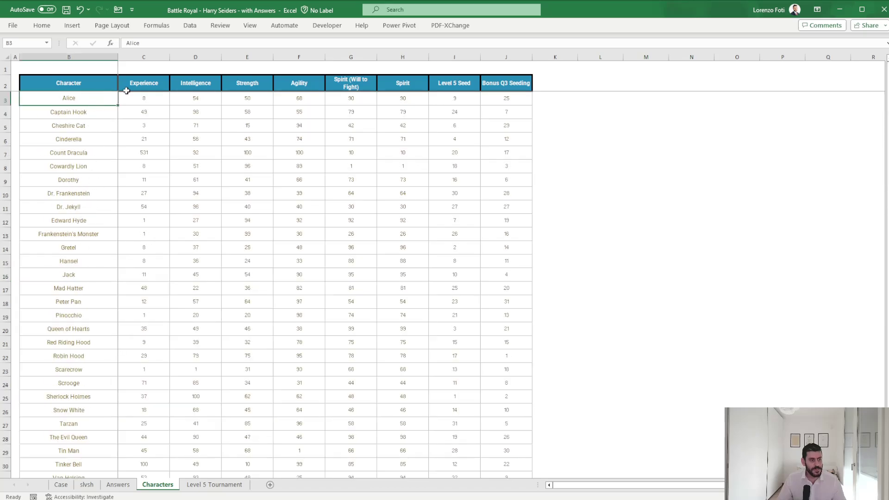
drag(129, 90, 417, 84)
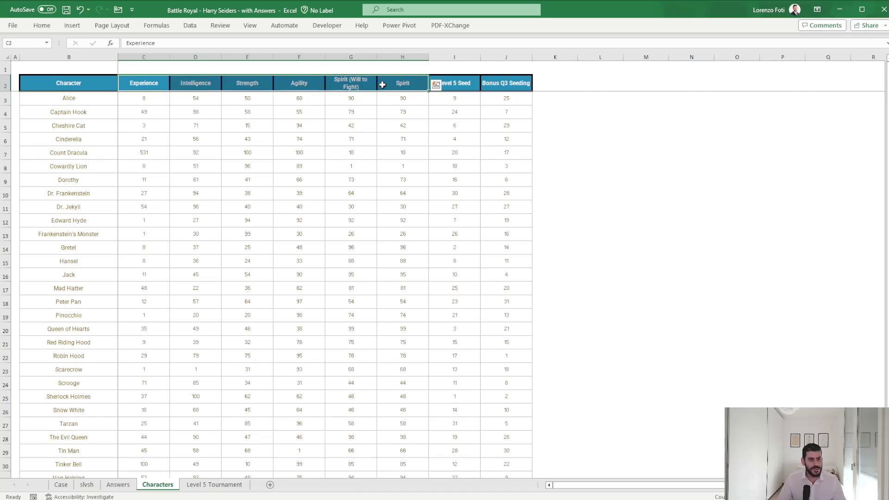
click(521, 82)
click(425, 83)
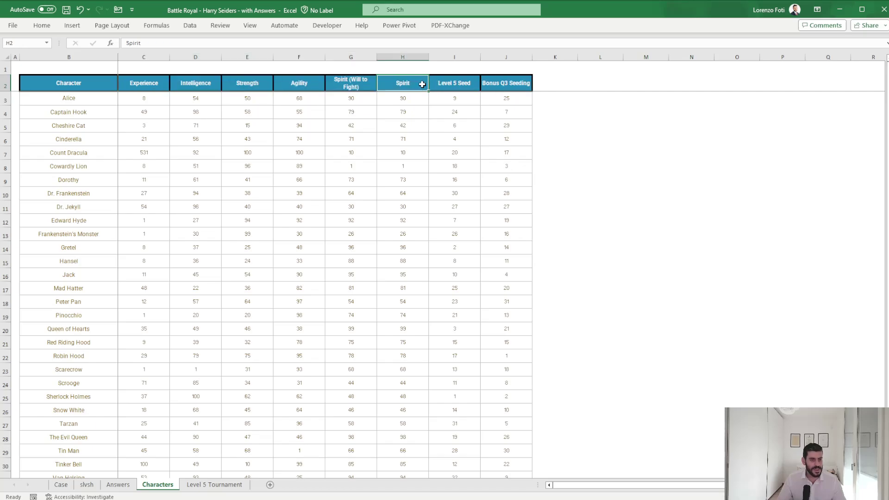
click(61, 485)
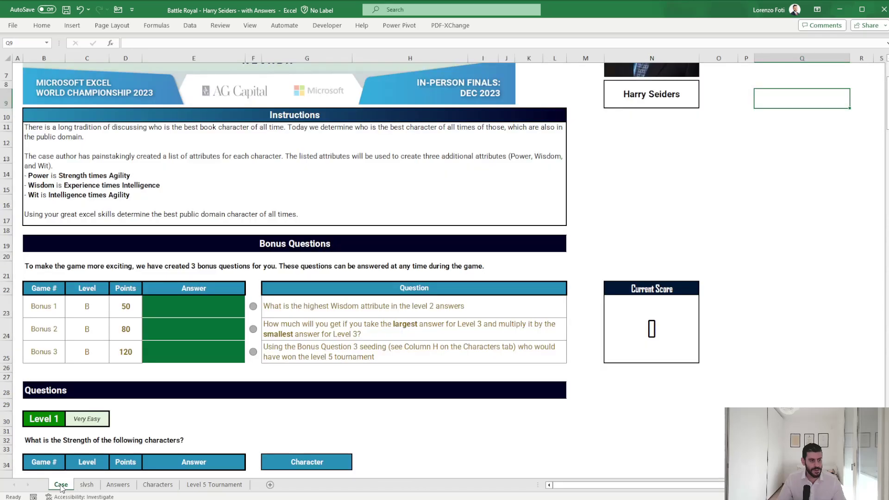
scroll(112, 411, down, 5)
scroll(112, 412, down, 1)
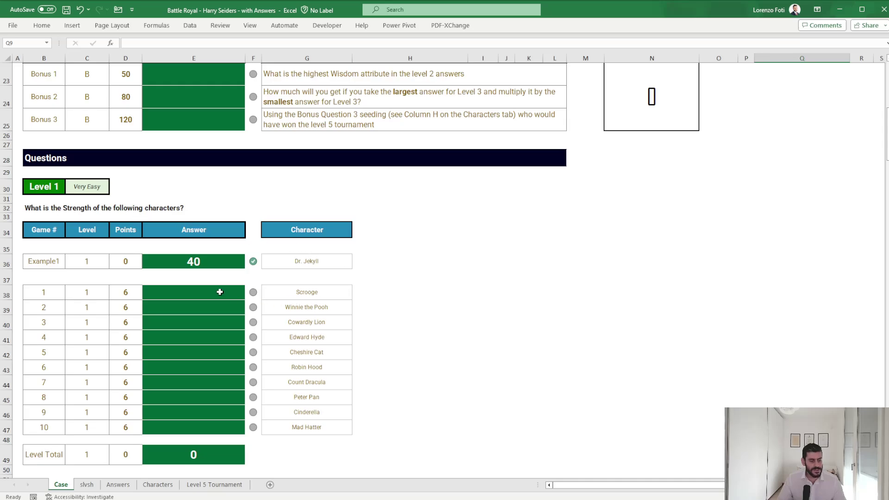
click(151, 490)
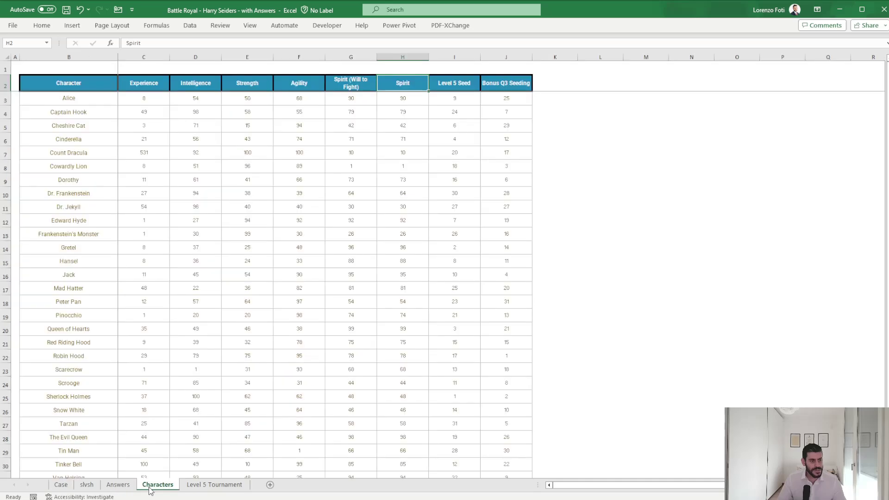
drag(155, 83, 491, 83)
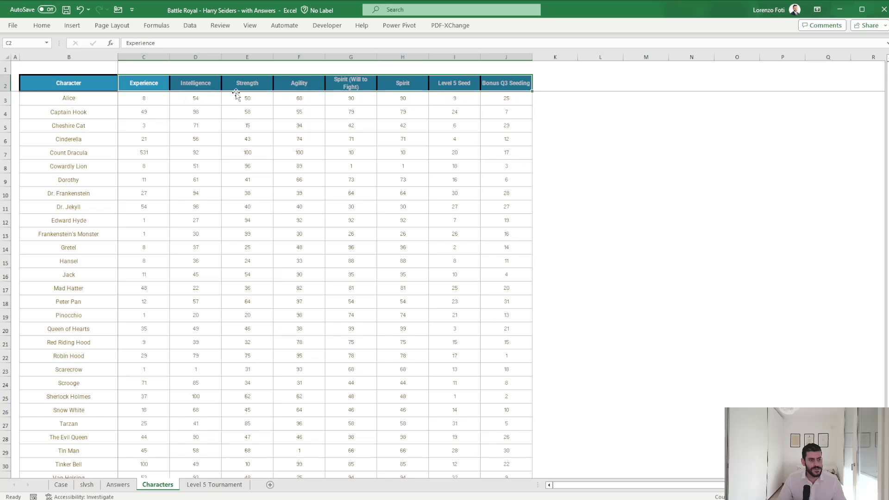
click(250, 95)
click(137, 83)
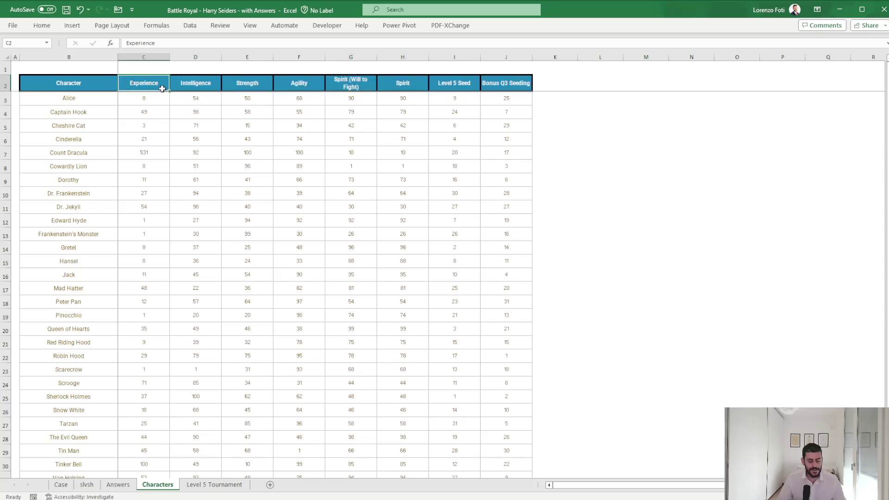
Name the character-name range 'chars' and the Experience values range 'experience'
click(68, 97)
key(ctrl+shift+Down)
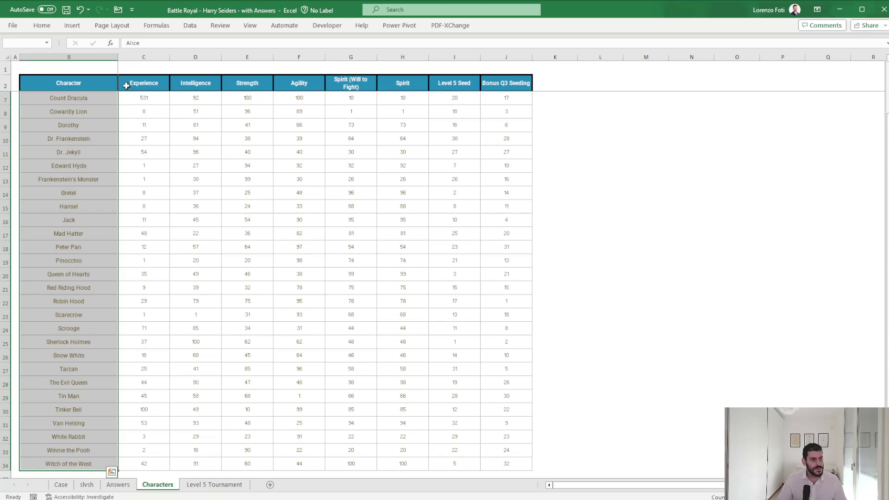
click(27, 41)
text(C2)
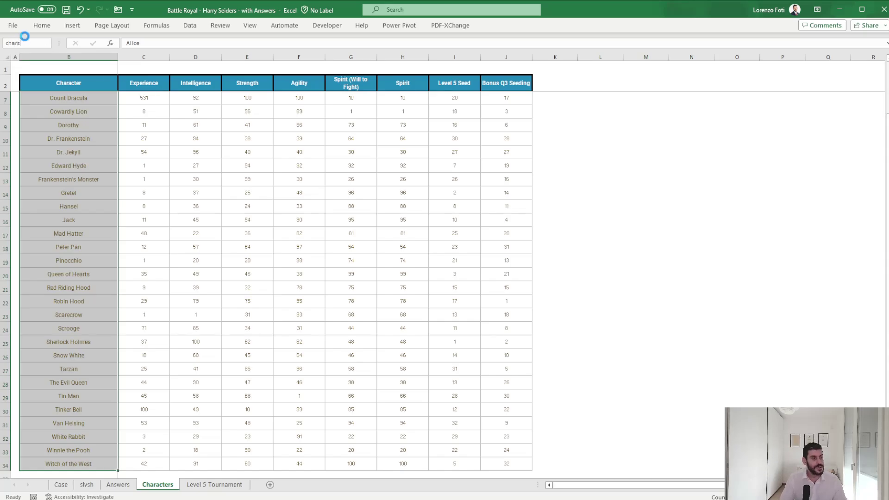
key(Return)
key(Down)
key(ctrl+shift+Down)
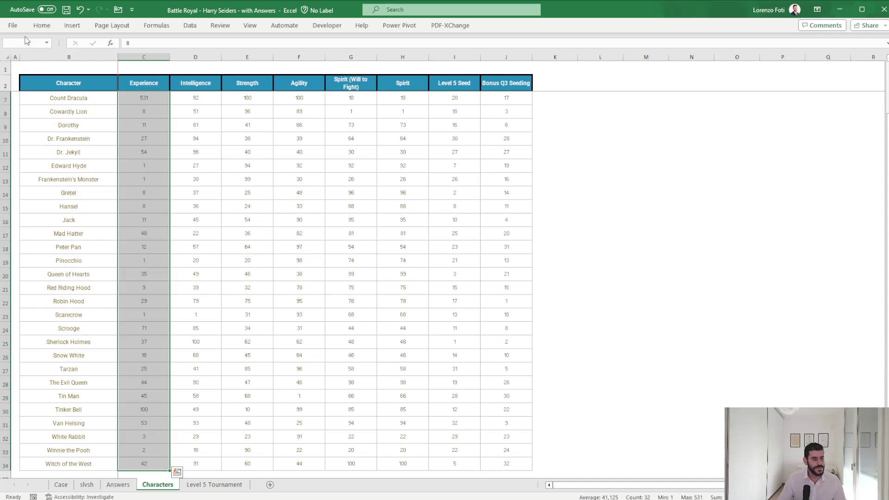
click(27, 41)
text(ezxpe)
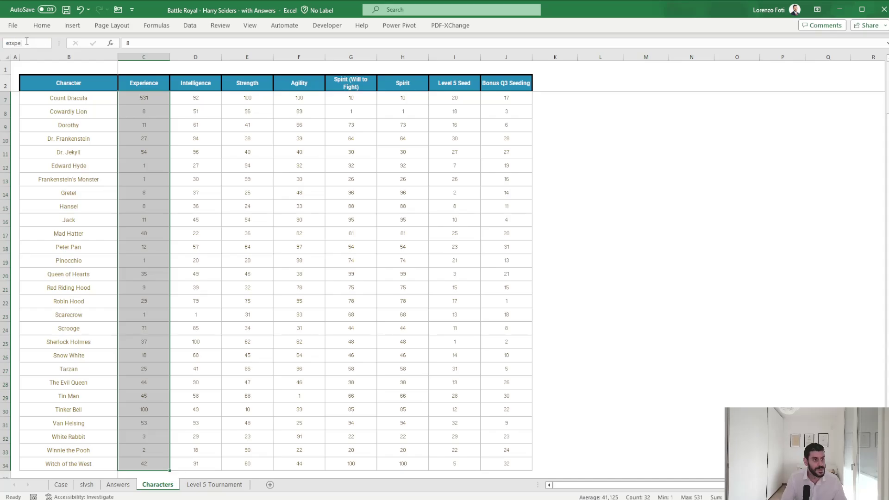
text(rience)
key(Return)
Name the Intelligence and Strength value ranges 'intelligence' and 'strength'
key(Up)
key(Down)
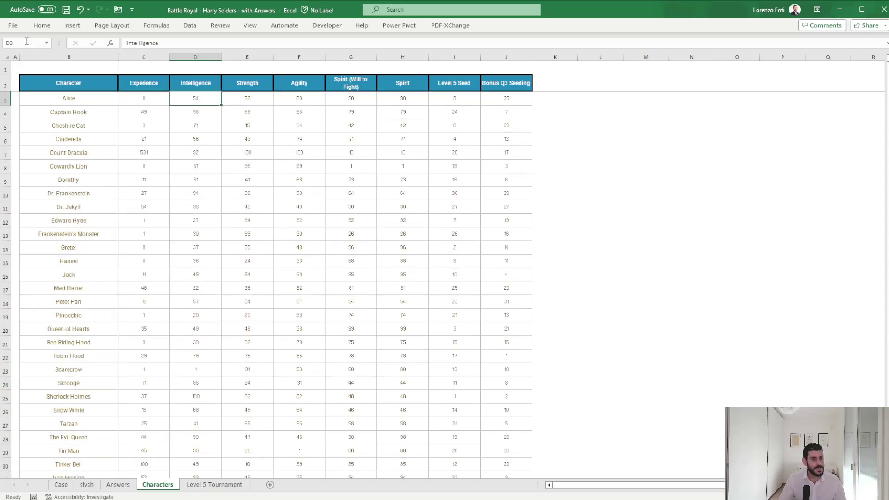
key(ctrl+shift+Down)
click(27, 41)
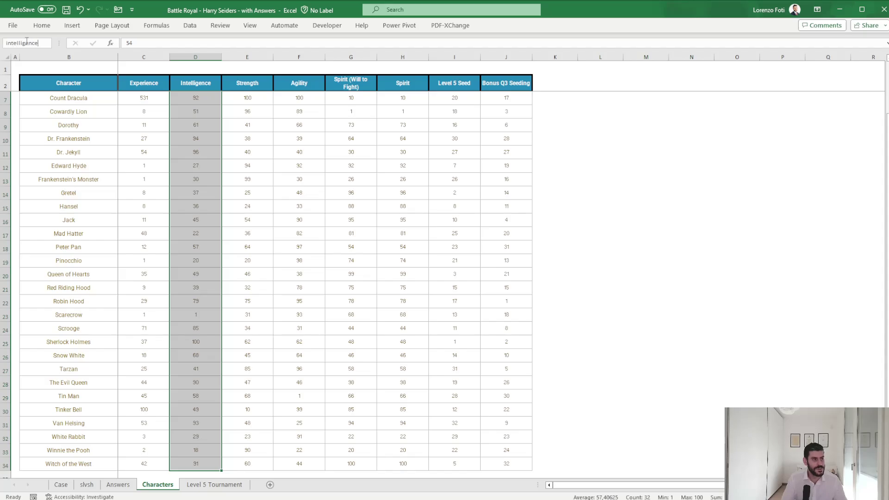
text(intelligence)
key(Return)
key(Right)
key(Right)
key(Left)
key(Up)
key(Down)
key(ctrl+shift+Down)
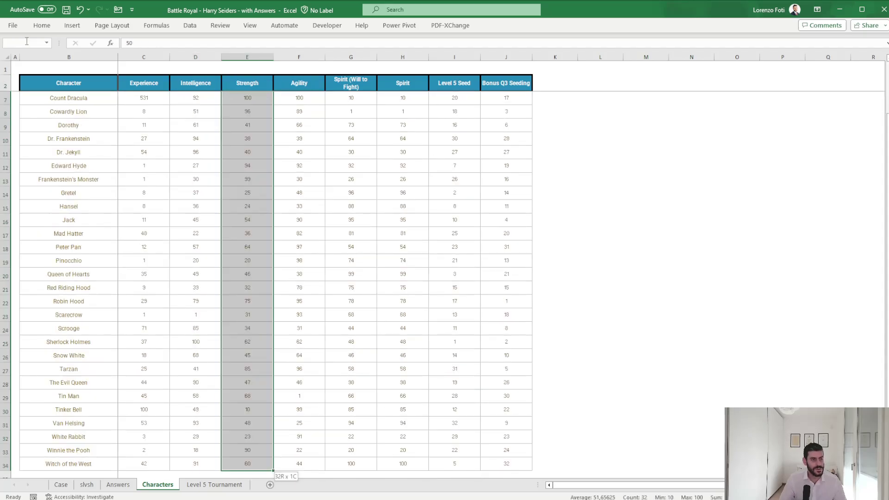
click(27, 41)
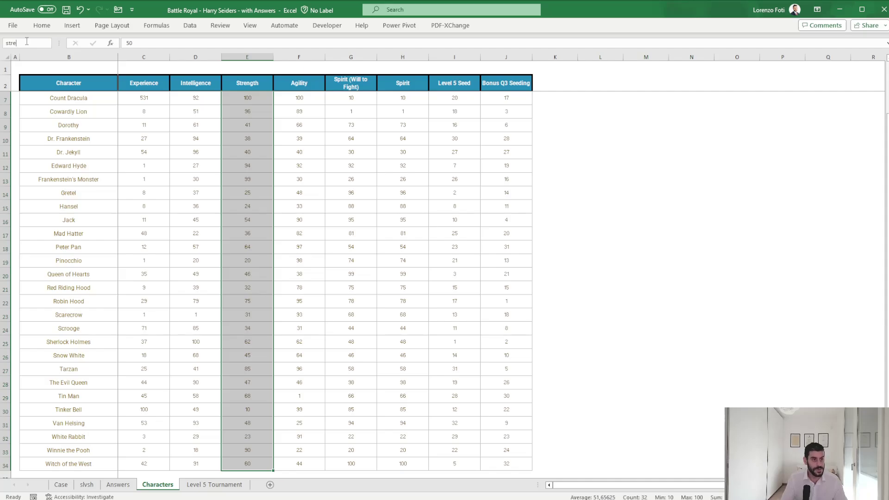
key(Return)
Name the Agility and Spirit (Will to Fight) value ranges 'agility' and 'spirit'
key(Right)
key(Up)
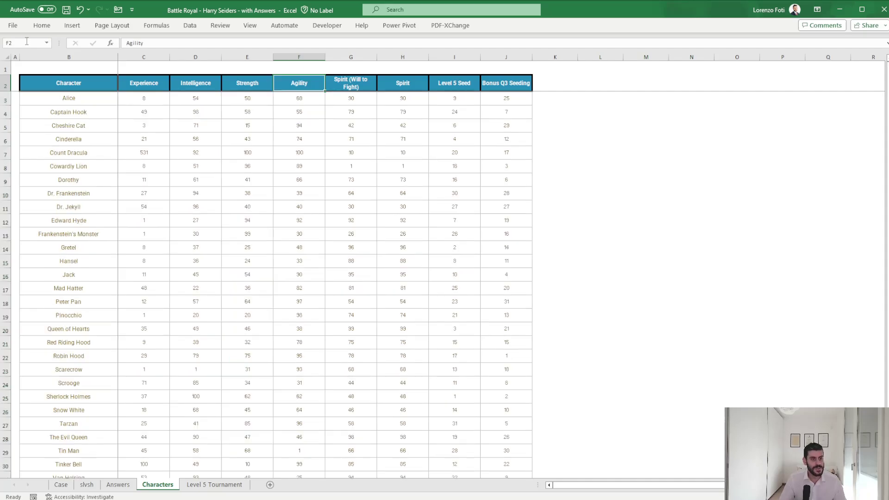
key(Down)
key(ctrl+shift+Down)
click(26, 41)
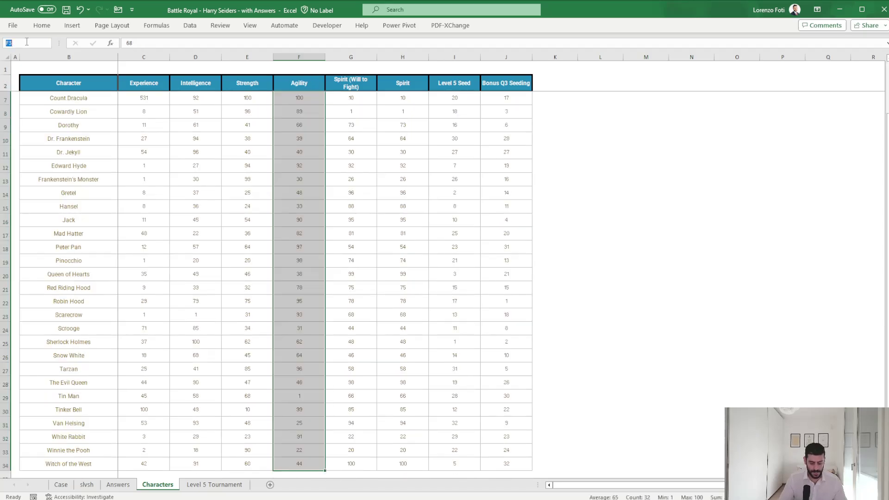
text(agility)
key(Return)
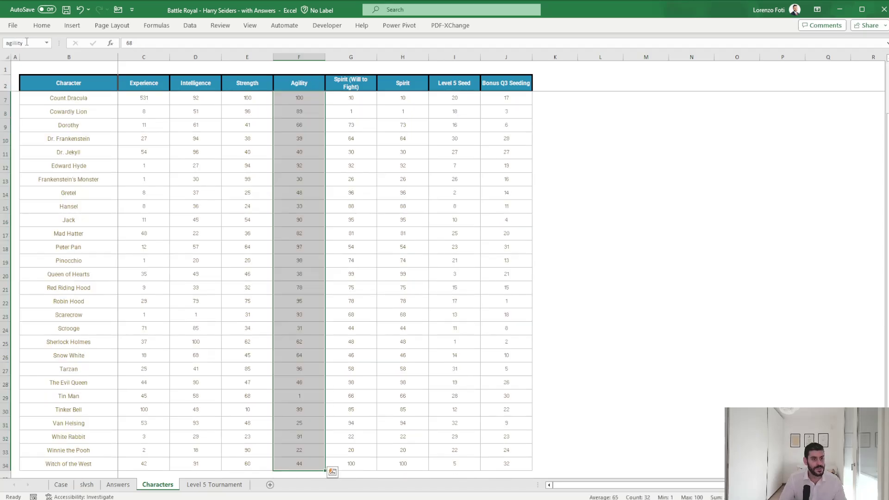
key(Right)
key(Up)
key(Down)
key(ctrl+shift+Down)
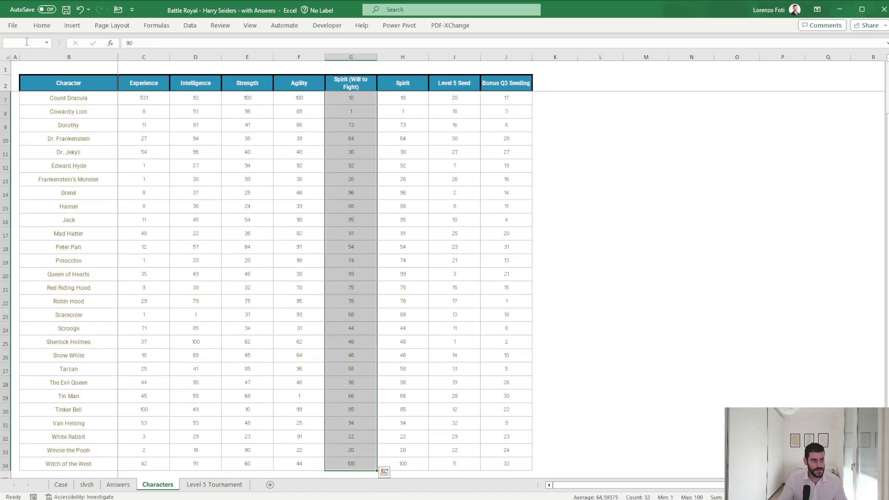
text(spirit)
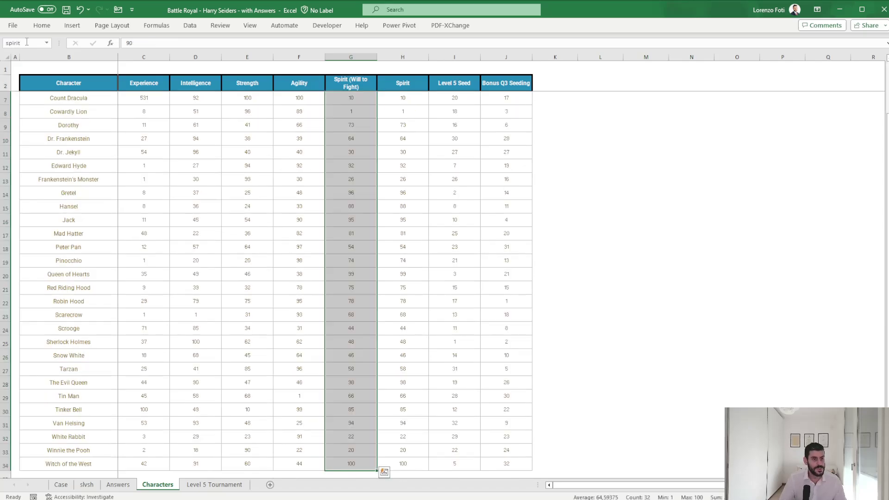
key(Return)
Check the Spirit header and Alice's Level 5 Seed value on the Characters sheet
key(Right)
key(Up)
key(Right)
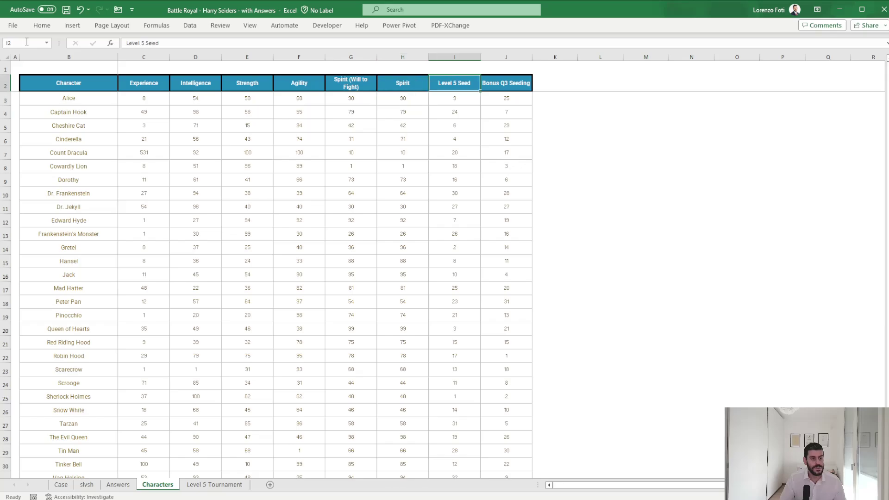
key(Left)
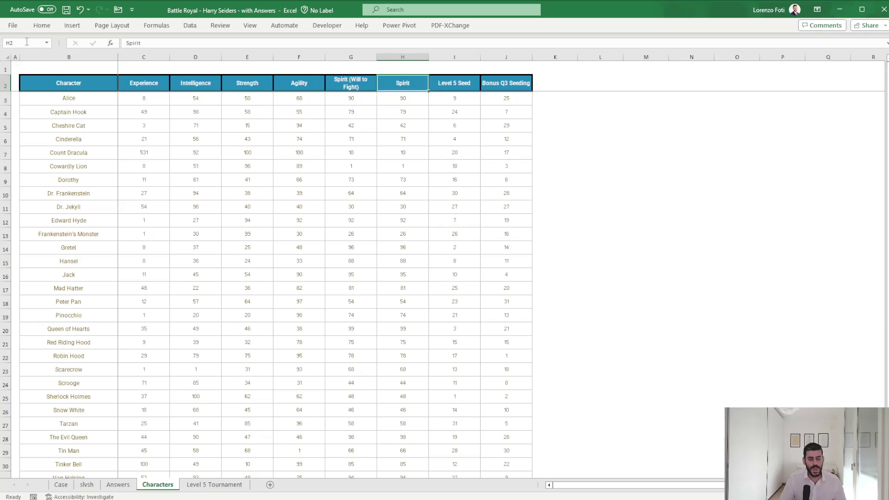
key(Left)
key(Right)
key(Left)
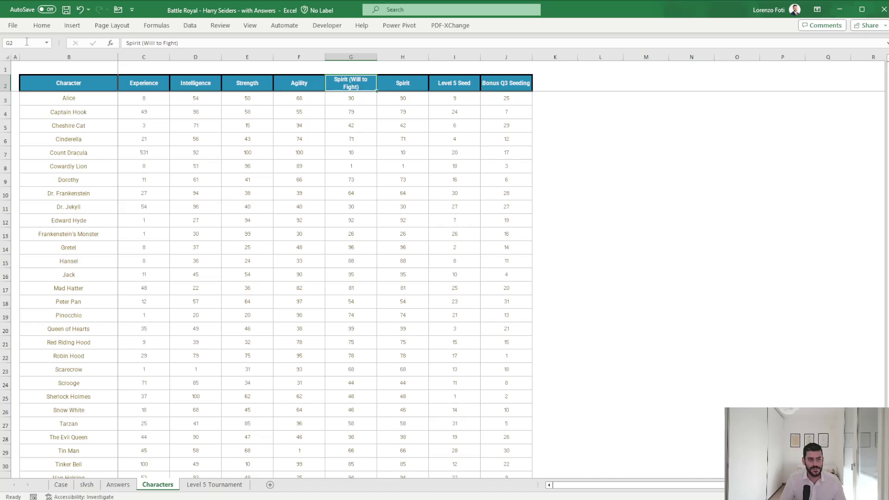
key(Right)
key(Right)
key(Down)
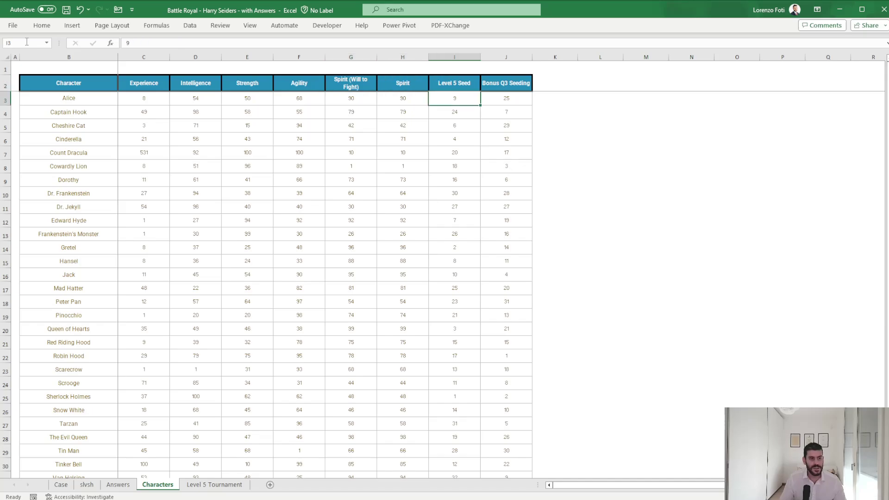
Fill E38:E47 with =XLOOKUP(G38;chars;strength) so each answer returns the character's Strength
click(65, 485)
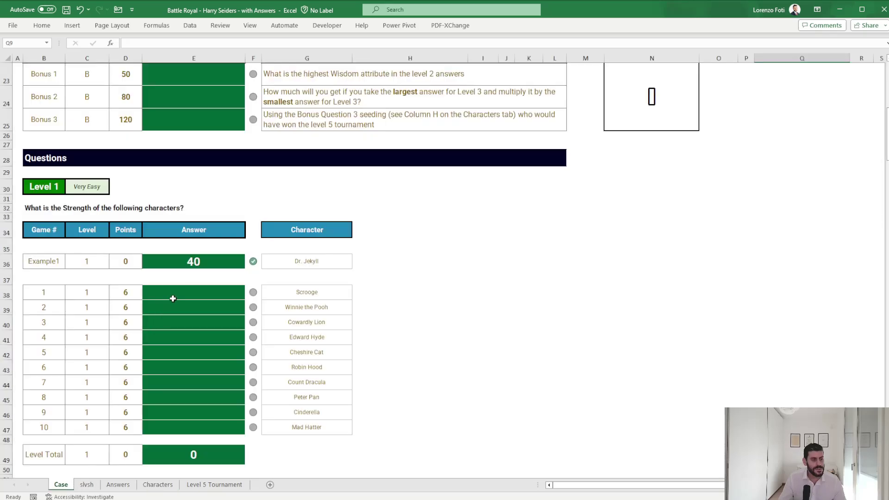
text(+XLOOKUP()
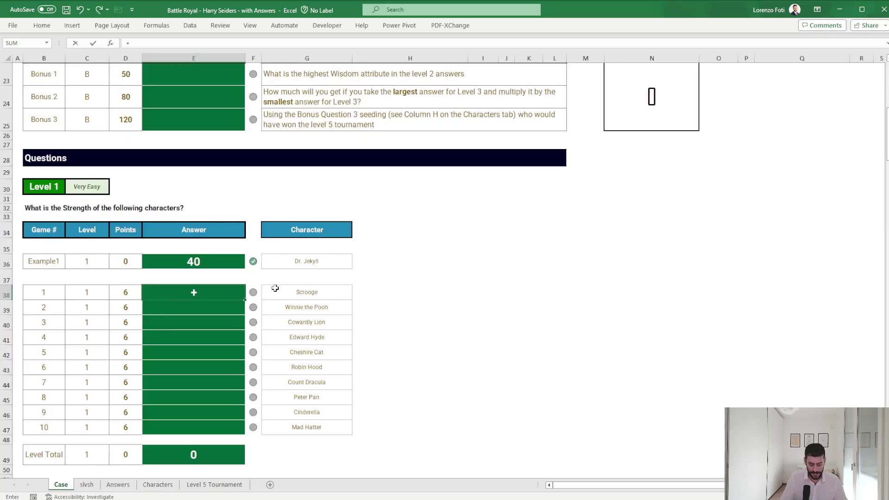
key(Right)
key(Right)
key(Right)
click(276, 288)
text(;c)
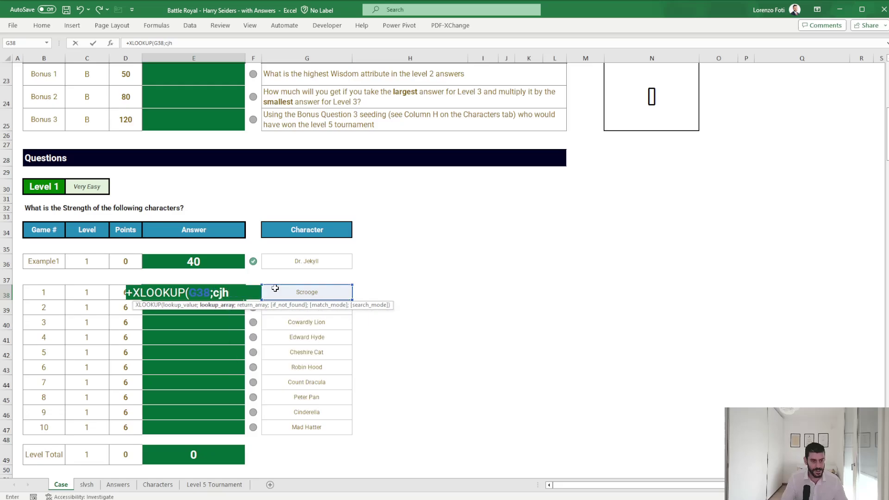
text(h)
key(Tab)
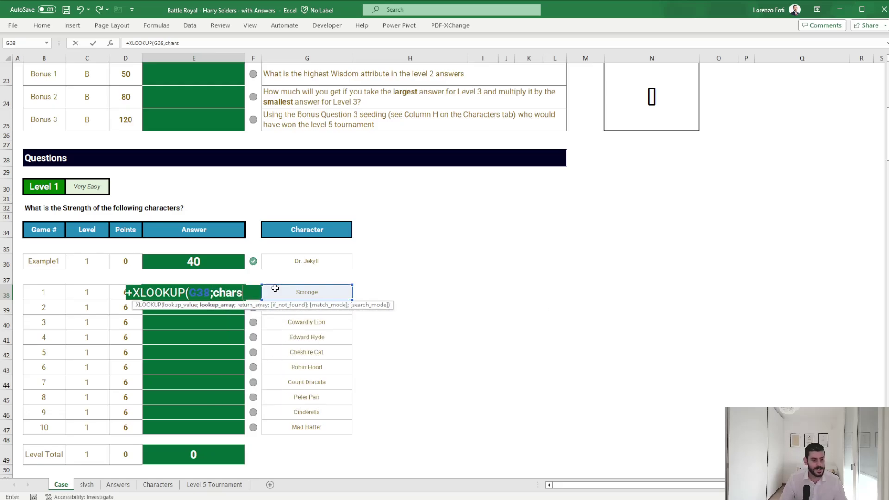
text(;)
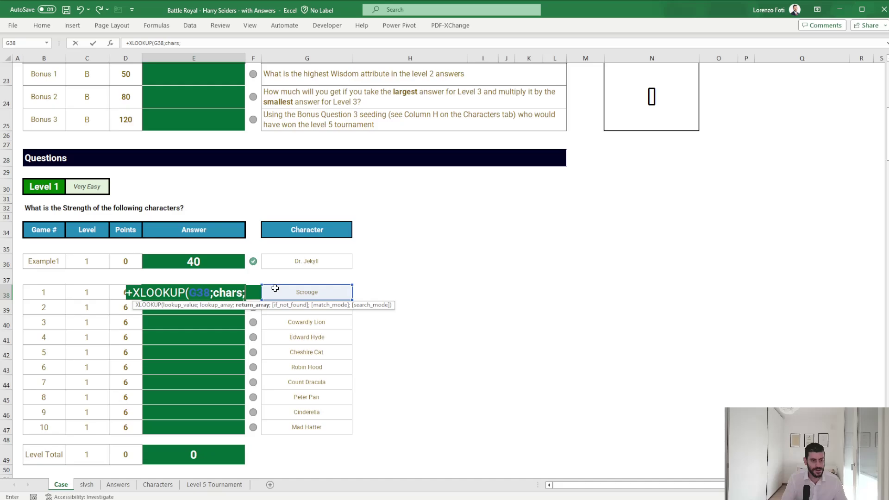
text(strength)
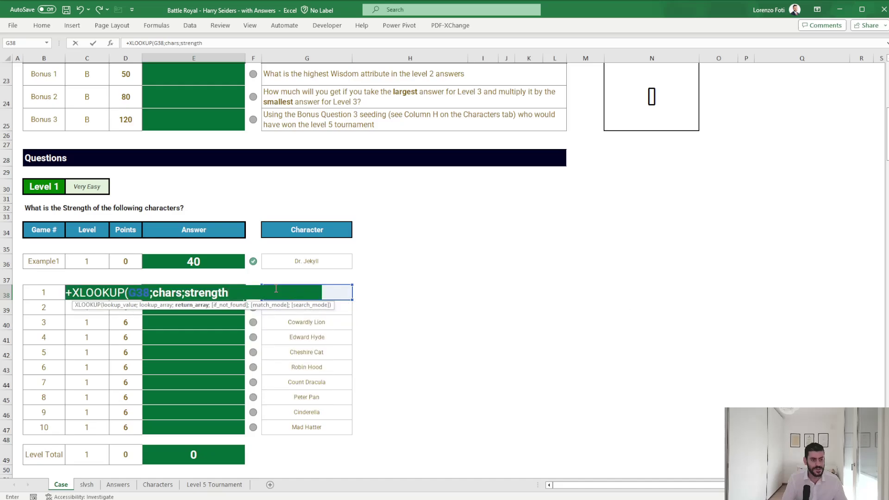
key(Return)
key(Up)
key(ctrl+c)
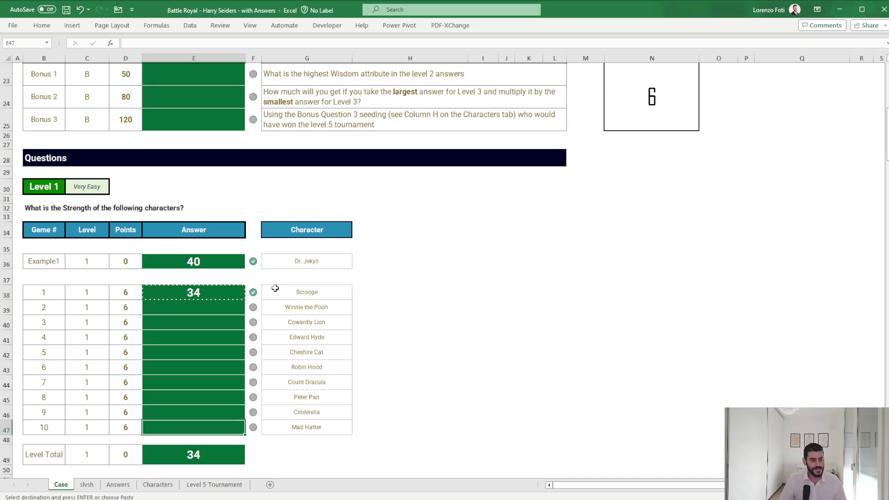
key(shift+Down)
key(shift+Down)
key(shift+Down)
key(shift+Down)
key(shift+Down)
key(shift+Down)
key(shift+Down)
key(shift+Down)
key(shift+Down)
key(Return)
Snip the Power, Wisdom and Wit definitions and paste the picture right of the Characters table
scroll(39, 380, down, 5)
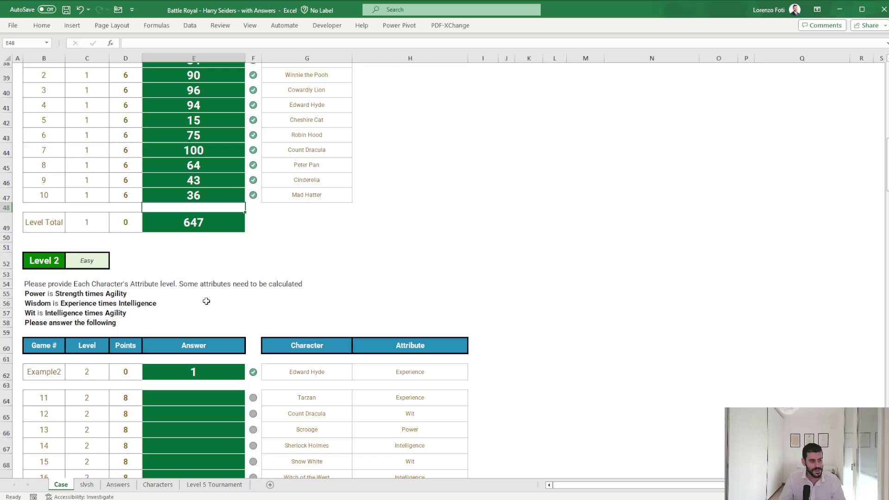
scroll(195, 299, up, 11)
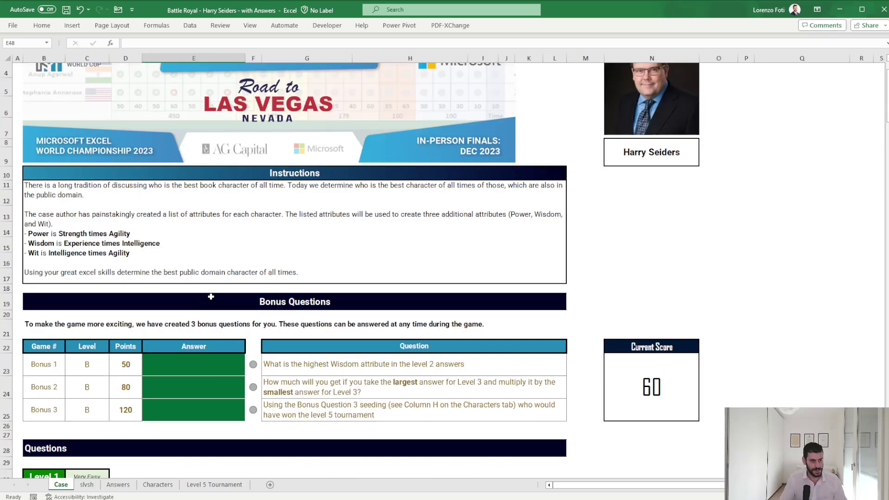
key(super+shift+s)
drag(190, 270, 19, 211)
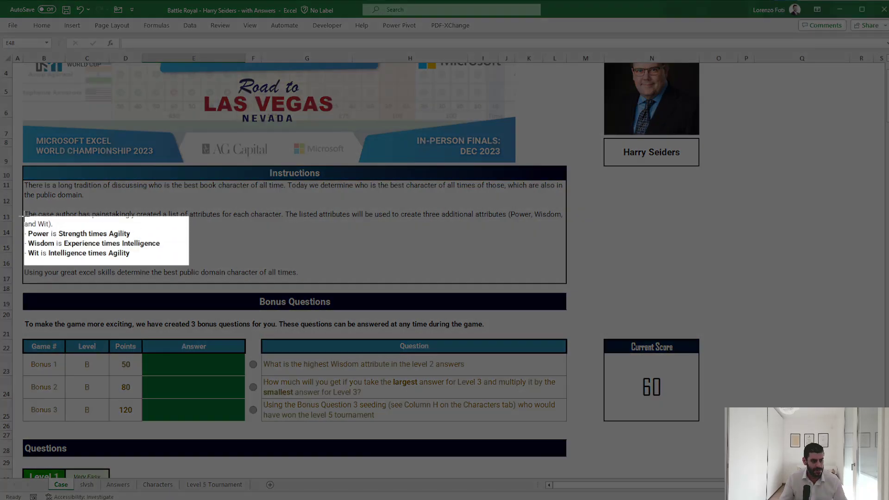
click(157, 484)
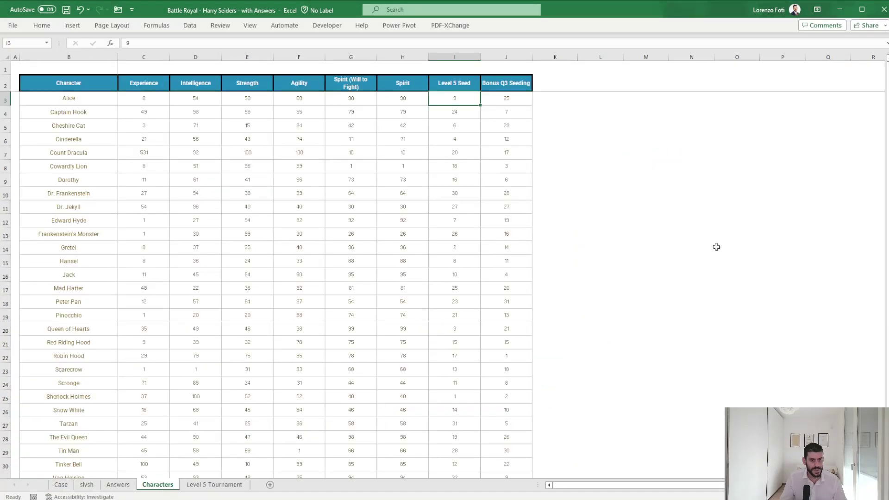
key(ctrl+v)
drag(780, 224, 709, 235)
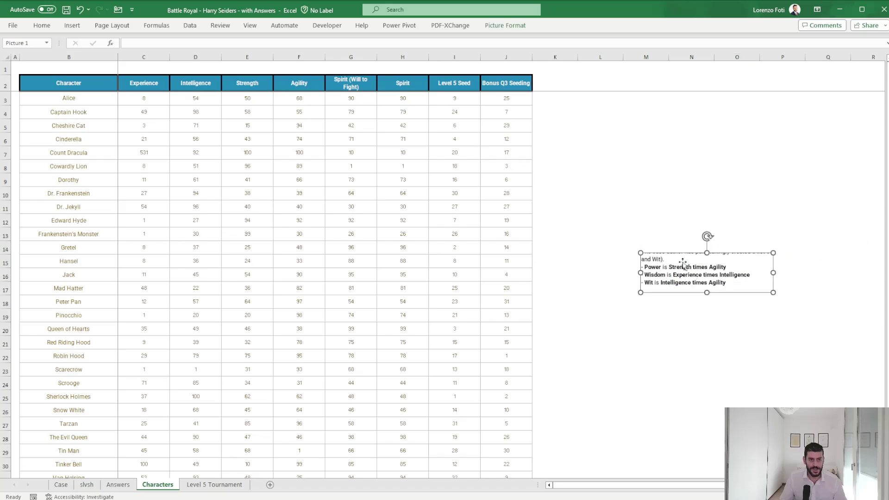
Add the headers Power, Wisdom and Wit in cells K2:M2
click(566, 79)
text(Power)
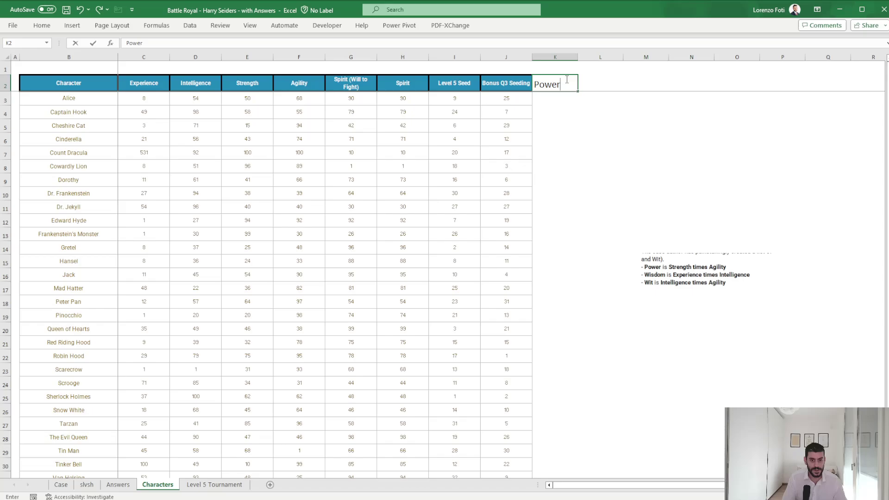
key(Tab)
text(Widsdom)
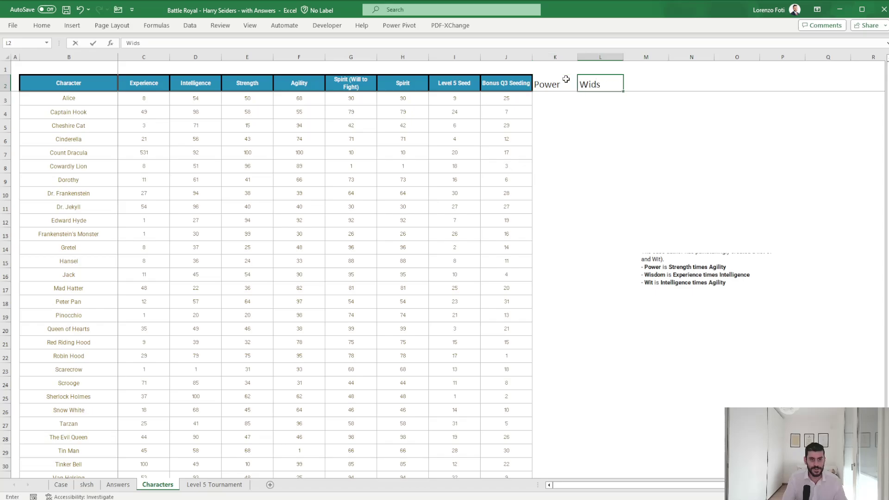
key(BackSpace)
key(BackSpace)
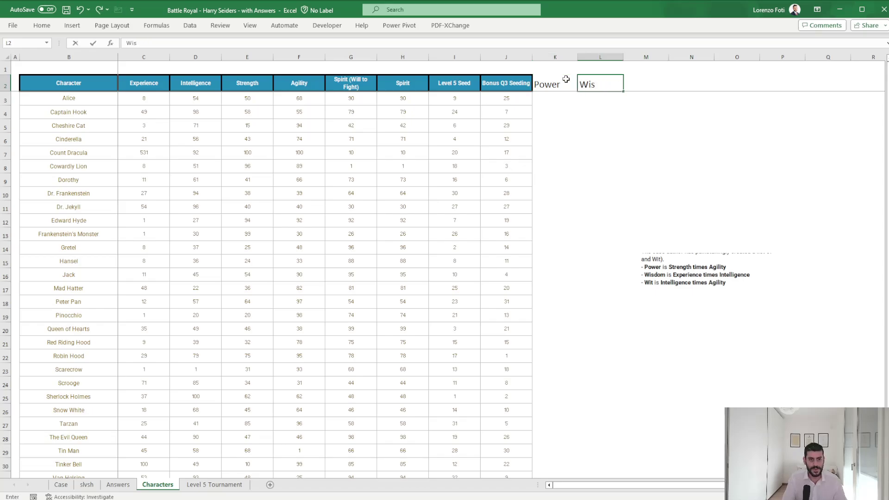
text(dom)
key(Return)
key(Up)
key(Right)
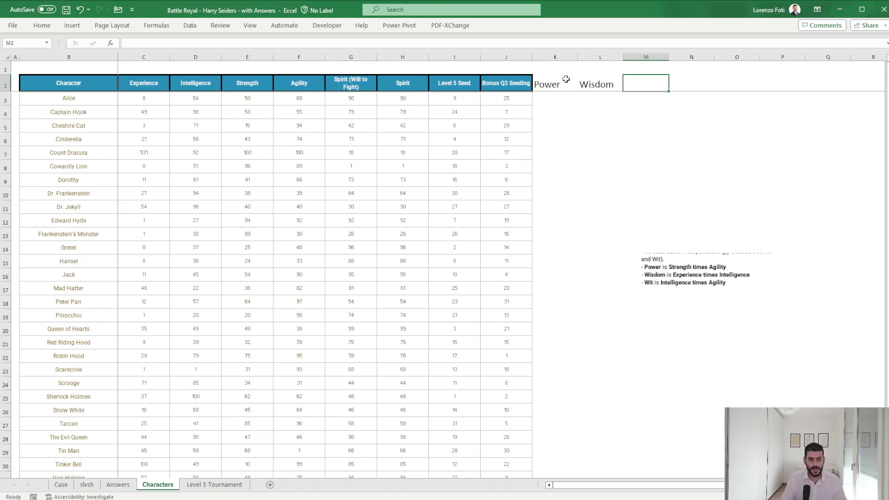
text(Wit)
key(Return)
In K3, enter a spilling Power formula multiplying the Strength and Agility columns
key(Left)
key(Left)
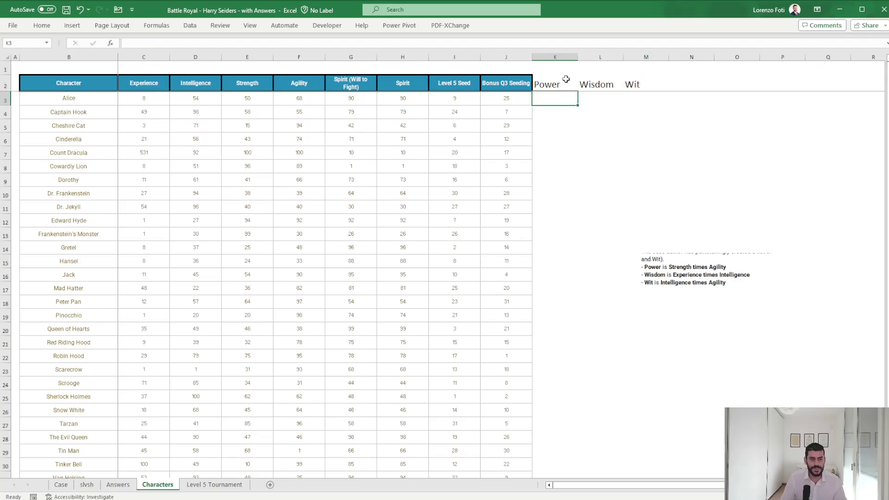
text(+)
key(Left)
key(Left)
key(Left)
key(Left)
key(Left)
key(Left)
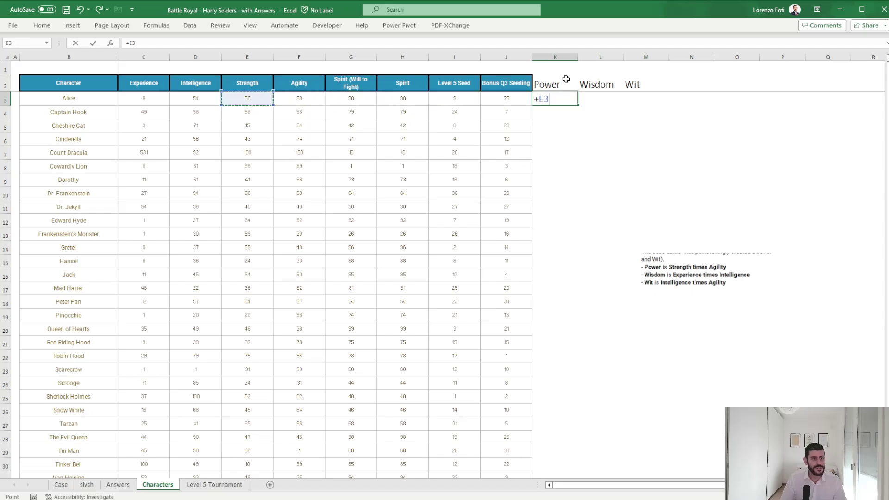
key(ctrl+shift+Down)
text(*)
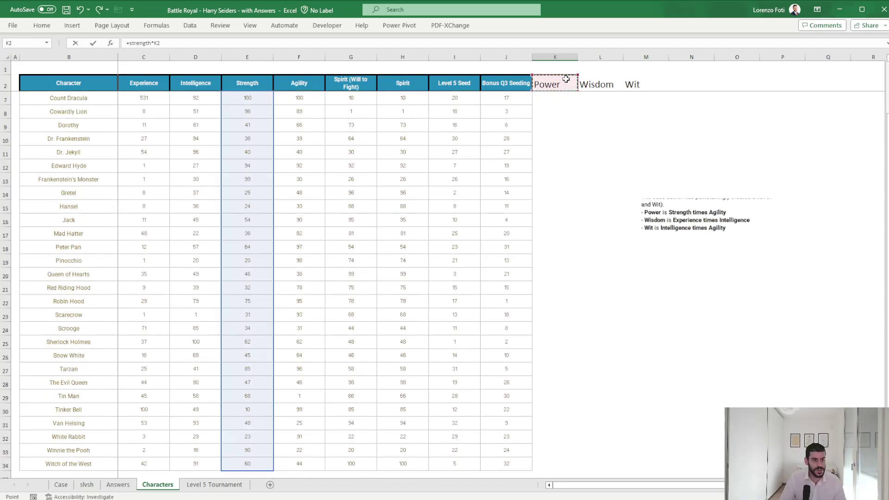
key(Left)
key(Left)
key(Left)
key(Left)
key(Left)
key(ctrl+shift+Down)
key(Return)
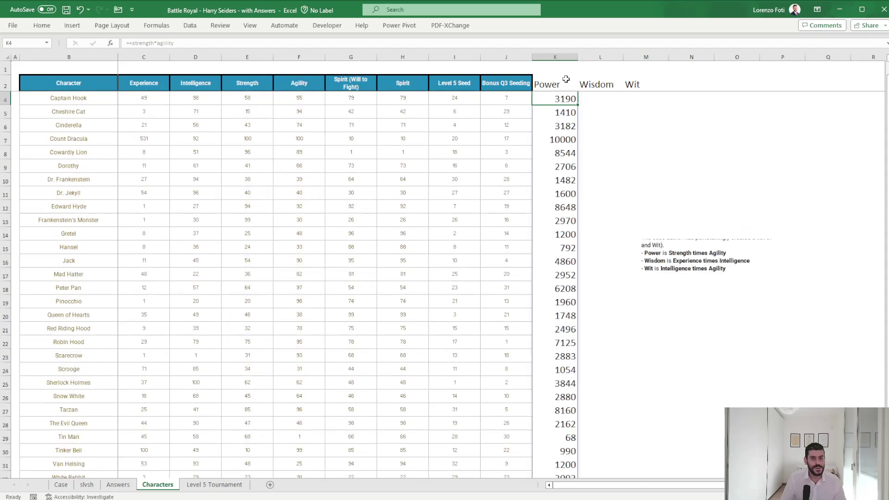
key(Up)
In L3, enter the Wisdom formula multiplying the Experience column by Intelligence
key(Right)
text(+)
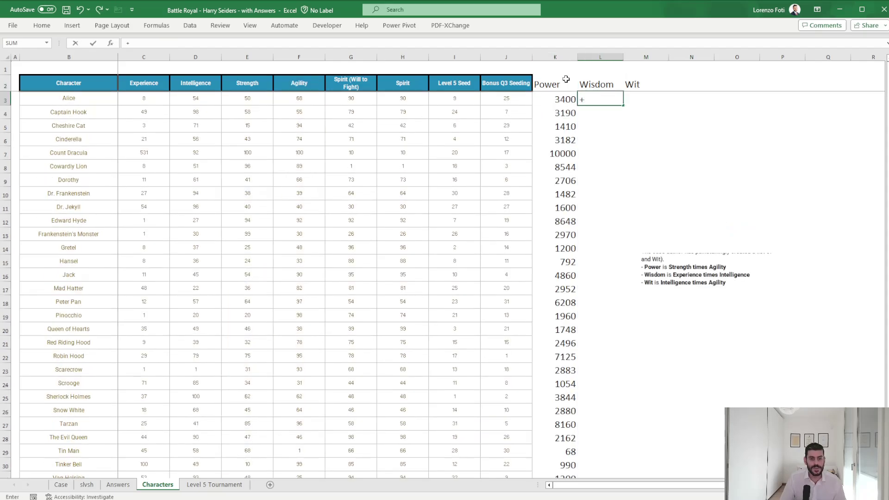
key(Left)
key(Left)
key(Left)
key(Left)
key(Left)
key(Left)
key(Left)
key(Left)
key(Left)
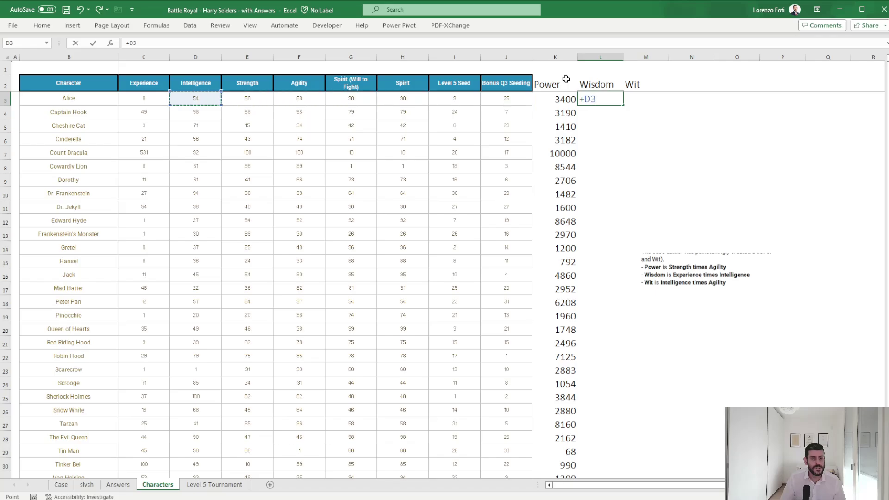
key(ctrl+shift+Down)
text(*)
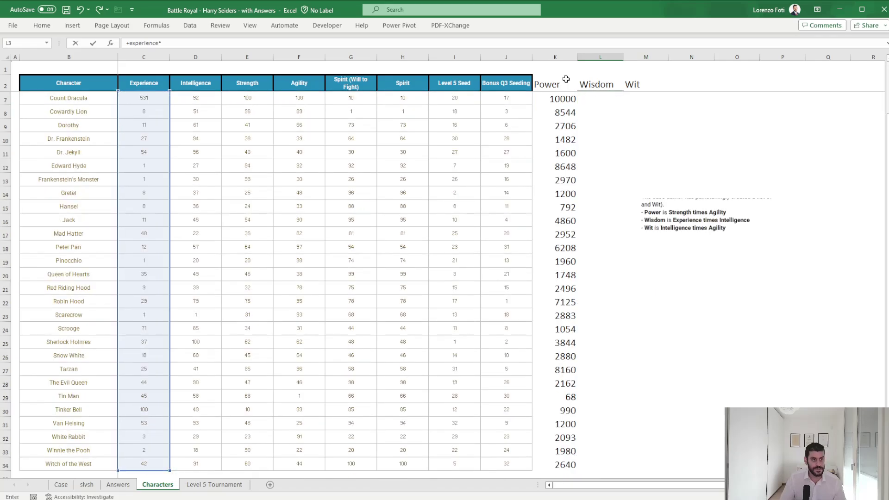
key(Up)
key(Left)
key(Left)
key(Left)
key(Left)
key(Left)
key(Left)
key(Left)
key(Left)
key(Left)
key(Left)
key(Right)
key(Right)
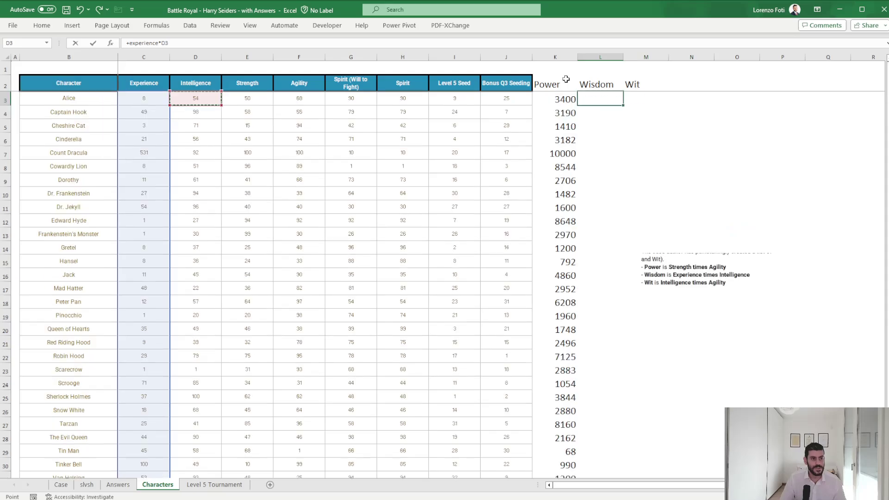
key(ctrl+shift+Down)
key(ctrl+Return)
In M3, enter the Wit formula multiplying the Intelligence column by Agility
key(Right)
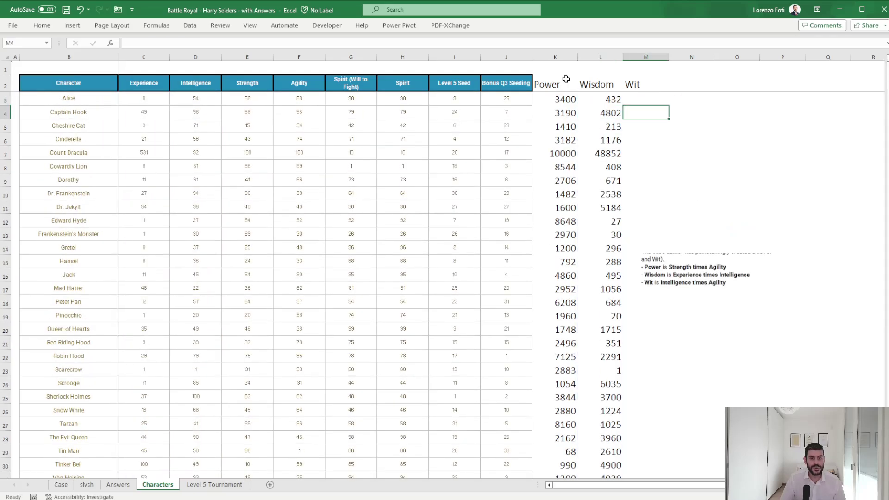
text(+)
key(Left)
key(Left)
key(Left)
key(Left)
key(Left)
key(Left)
key(Left)
key(Left)
key(Left)
key(Up)
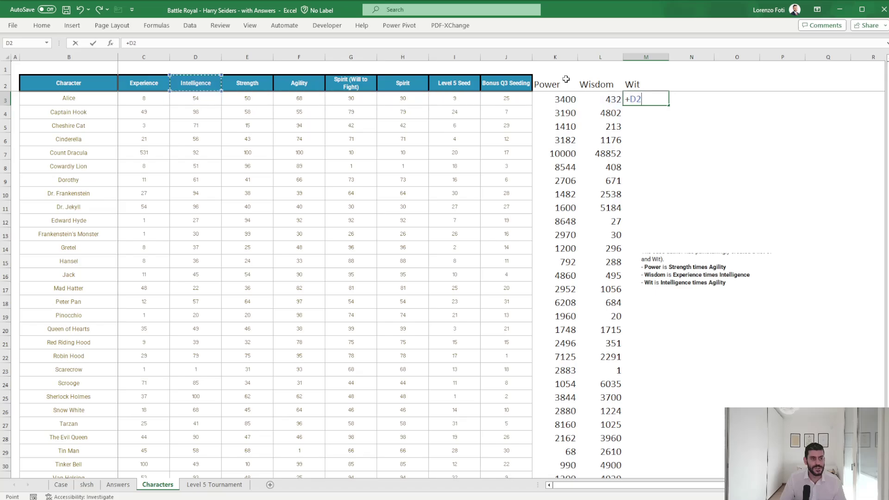
key(Up)
key(Down)
key(Down)
key(ctrl+shift+Down)
text(*)
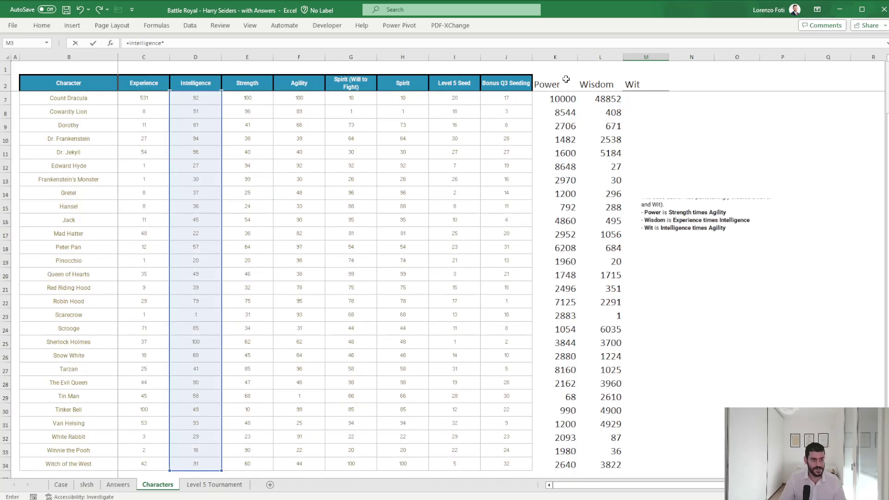
key(Up)
key(Left)
key(Left)
key(Left)
key(Left)
key(Left)
key(Left)
key(Left)
key(Down)
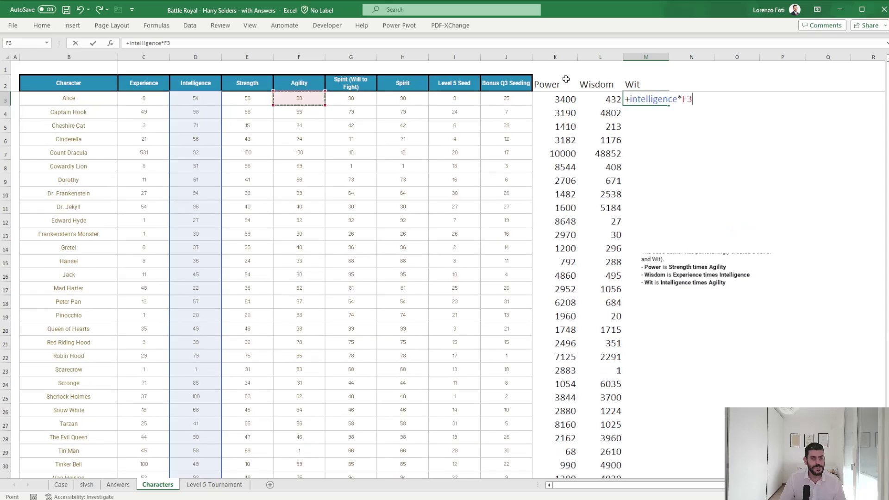
key(ctrl+shift+Down)
key(Return)
key(Up)
key(Up)
key(Up)
key(Left)
key(Left)
key(Down)
key(Down)
key(ctrl+shift+Down)
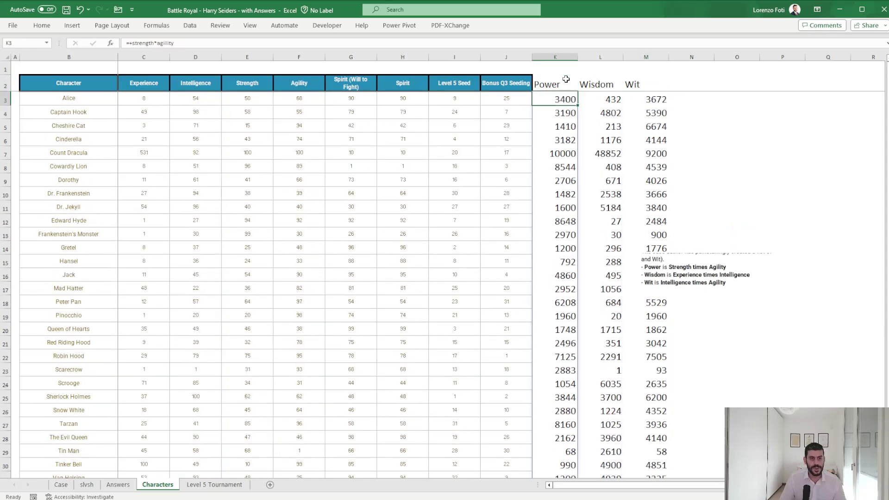
Name the calculated Power and Wisdom columns 'power' and 'wisdom'
click(15, 41)
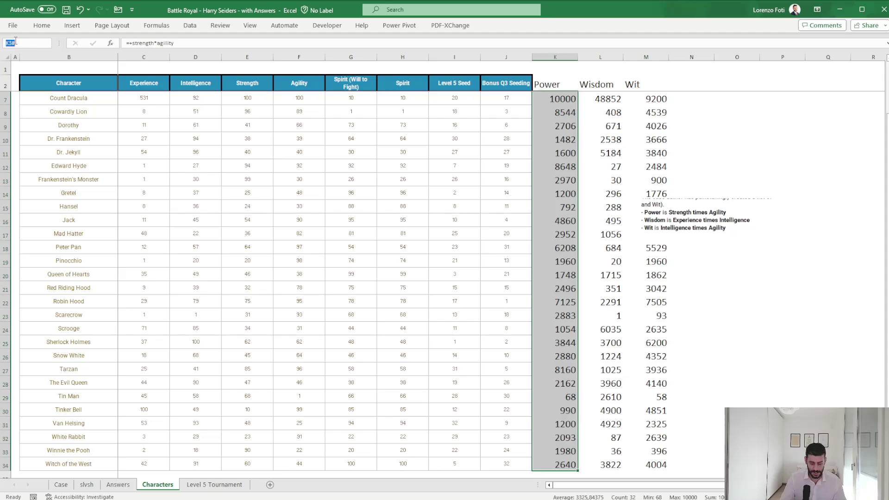
key(Escape)
key(Return)
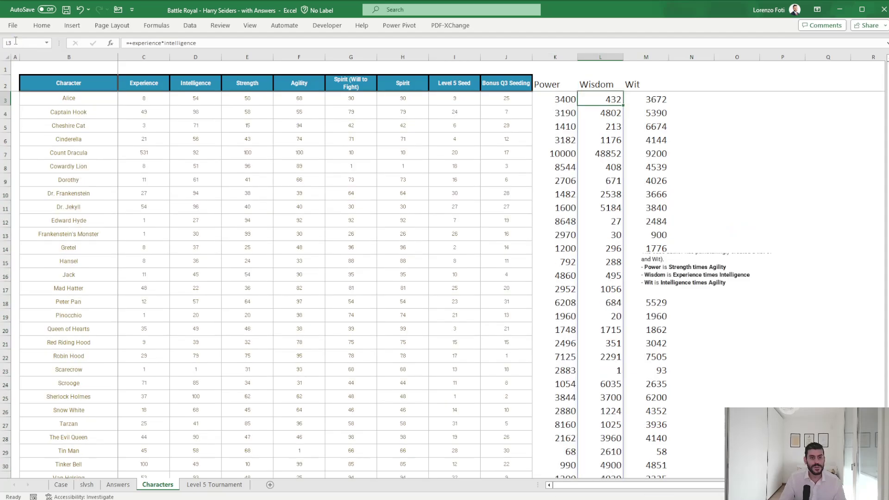
key(Right)
key(ctrl+shift+Down)
click(16, 41)
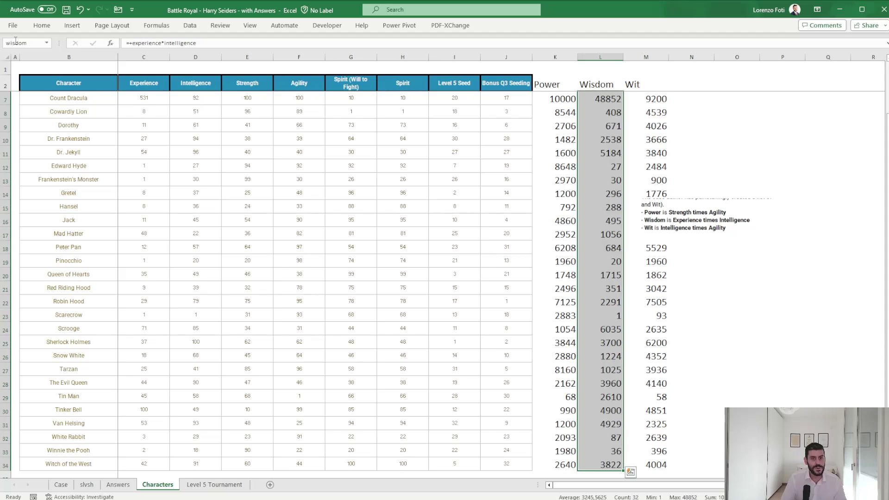
key(Right)
Name the Wit column 'wit', then select the attribute header row
key(ctrl+shift+Up)
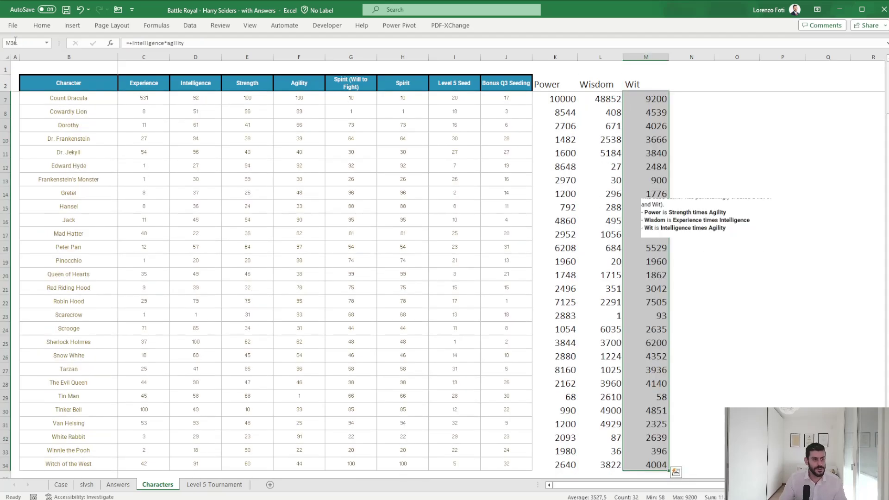
click(15, 42)
text(wit)
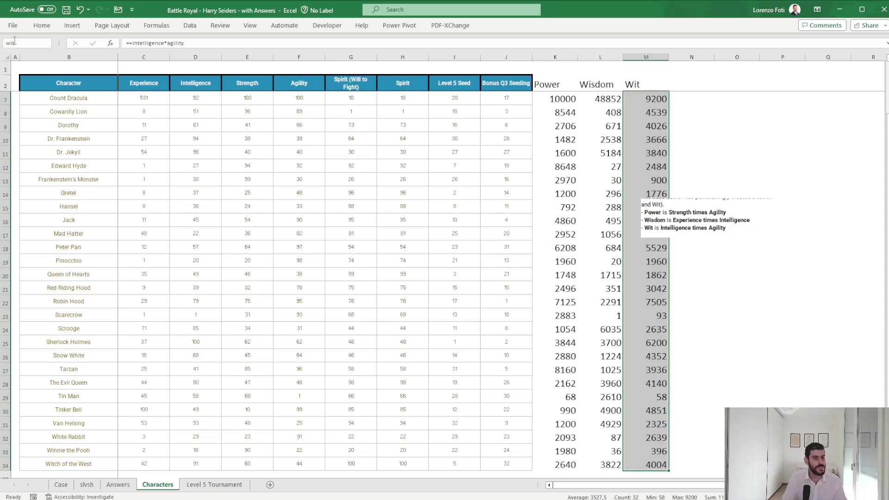
key(Return)
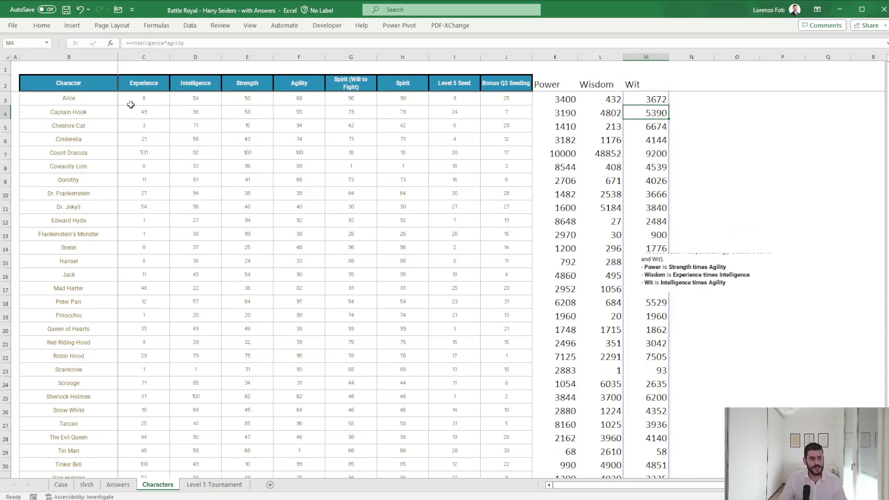
drag(131, 104, 482, 278)
drag(155, 87, 492, 88)
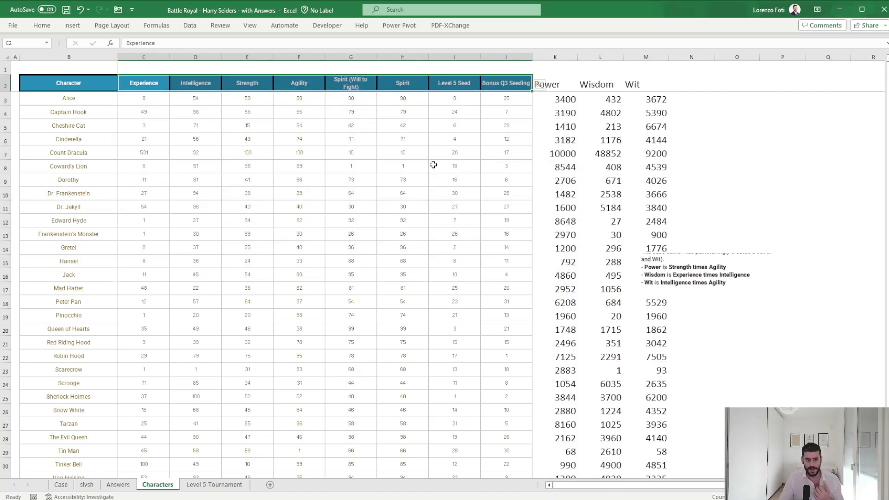
Switch to the Case sheet and scroll down to the Level 2 questions
click(60, 484)
scroll(278, 364, down, 6)
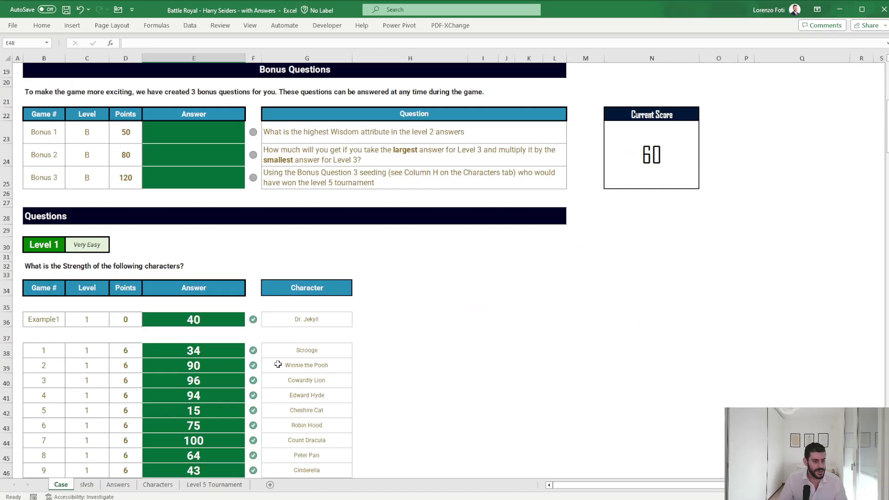
scroll(277, 364, down, 6)
scroll(273, 363, down, 4)
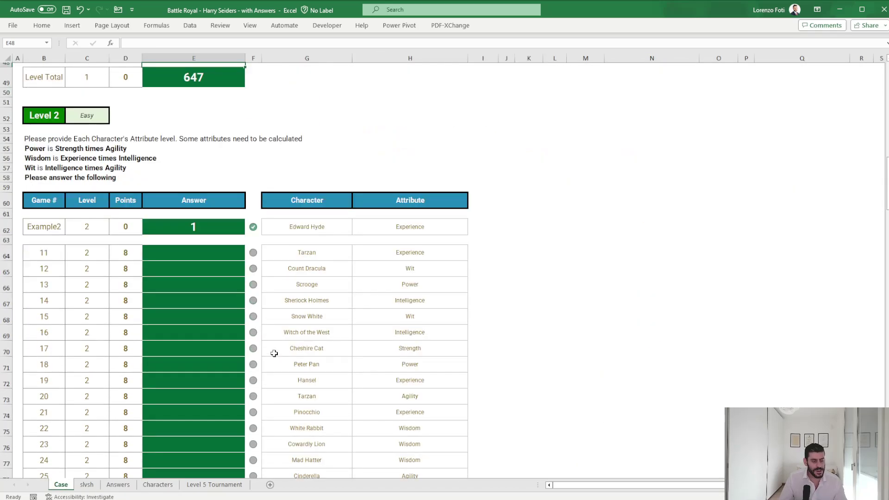
Enter =XLOOKUP(G64;chars;INDIRECT(H64)) in E64 as the first Level 2 answer
click(224, 251)
text(+xl)
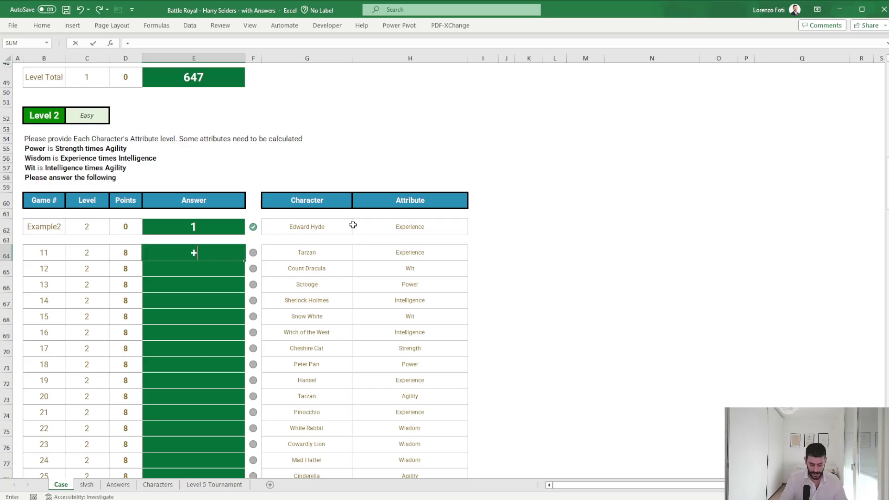
key(Tab)
key(Right)
key(Right)
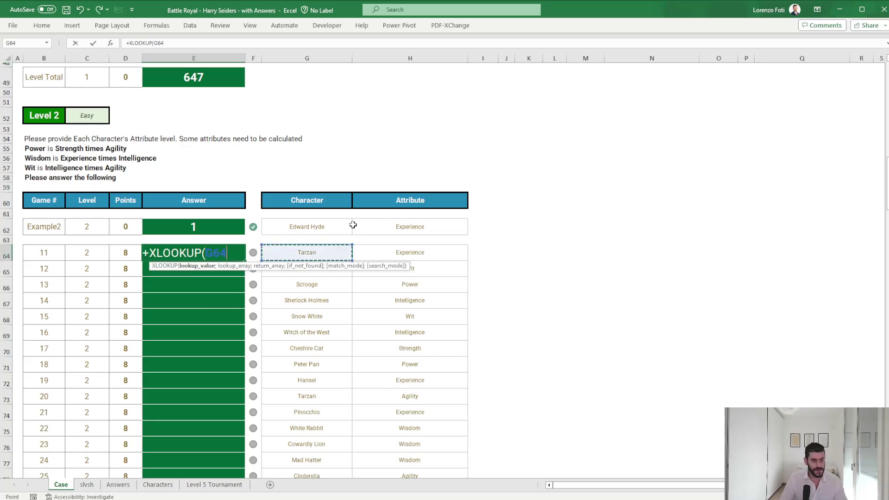
text(;ch)
key(Down)
key(Tab)
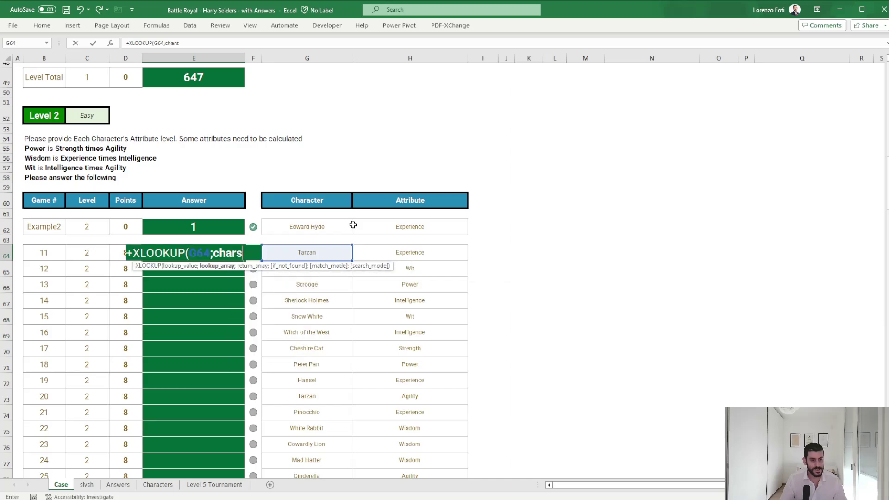
text(;indi)
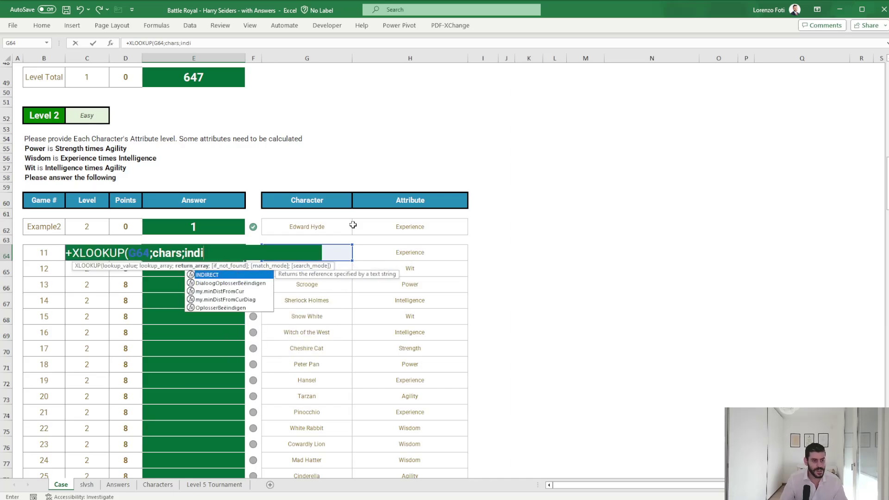
key(Tab)
key(Right)
key(Right)
key(Right)
key(ctrl+Return)
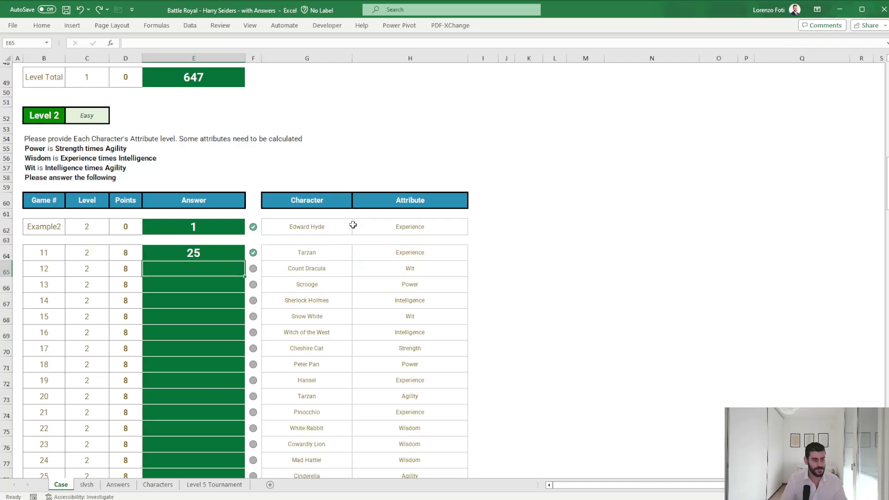
Copy the E64 lookup formula into all Level 2 answers E64:E83
key(ctrl+c)
key(ctrl+shift+Down)
key(ctrl+v)
key(Escape)
key(Up)
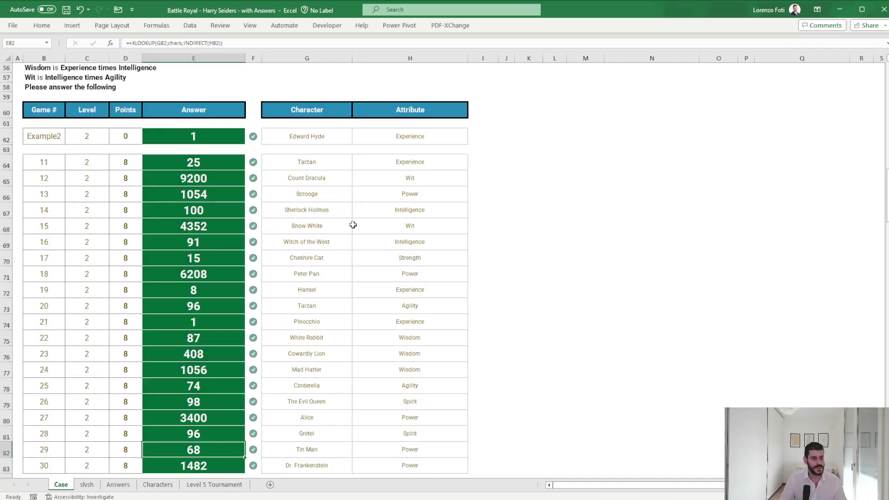
scroll(243, 324, down, 7)
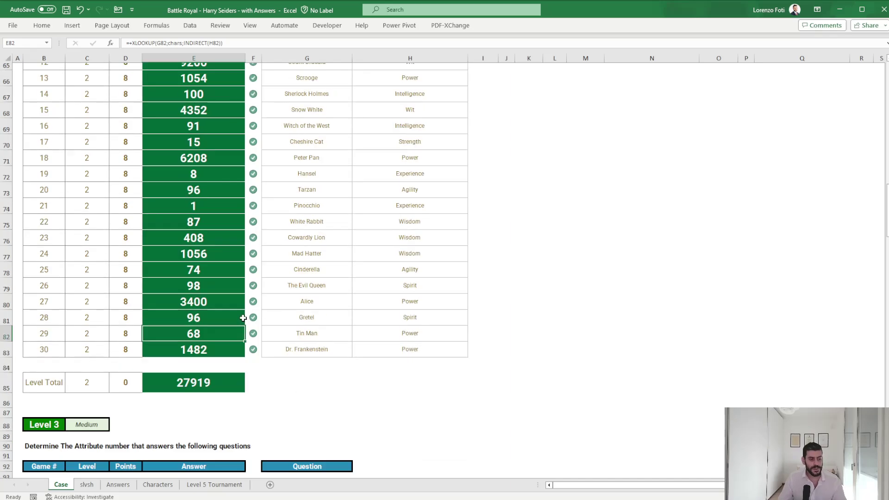
scroll(243, 313, down, 2)
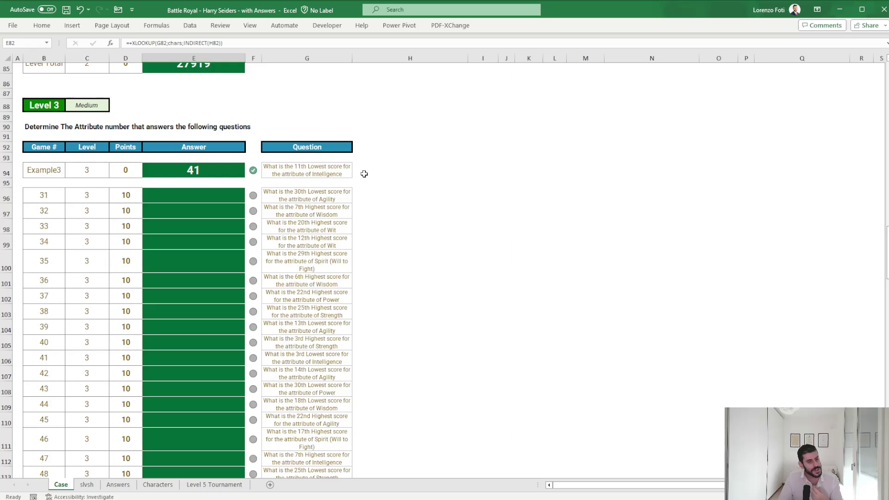
Type rank numbers 30 and 7 in H96:H97, then Flash Fill the rest of column H
click(366, 195)
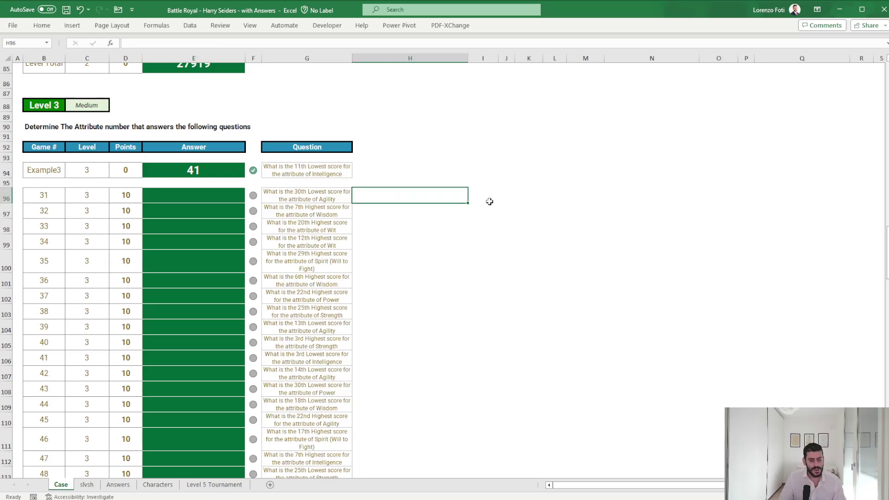
text(30)
key(Return)
text(7)
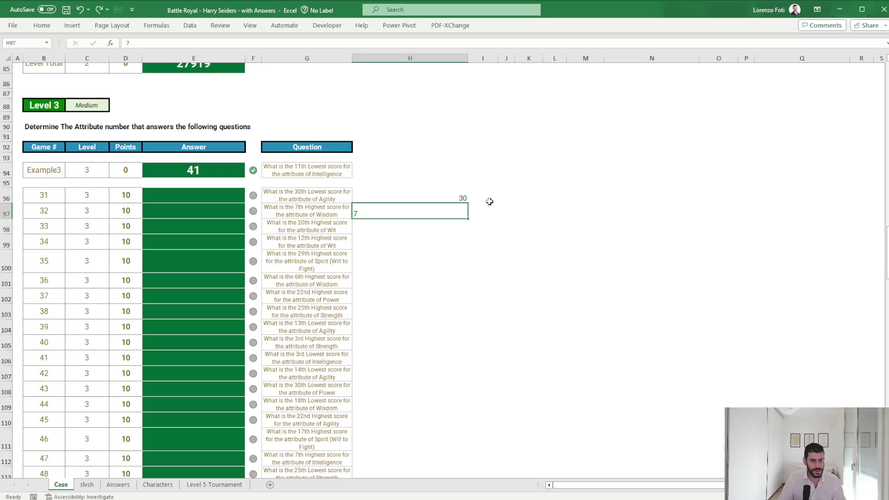
key(Return)
key(ctrl+e)
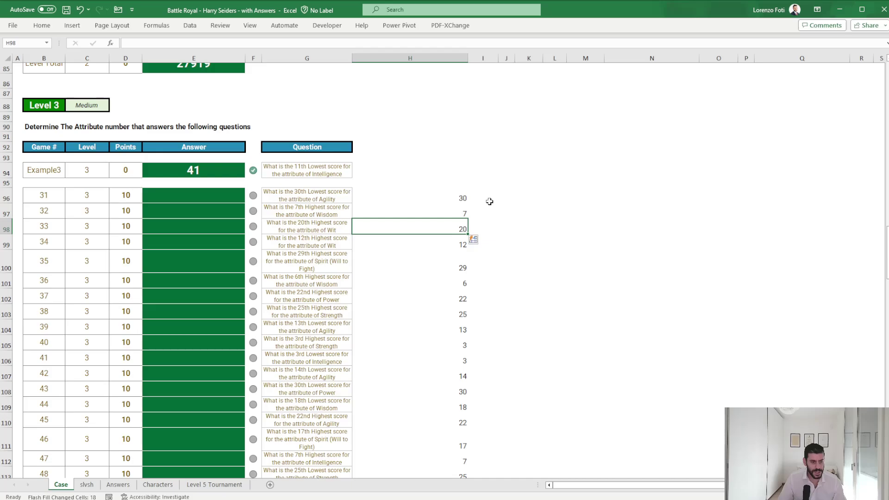
key(Up)
key(Up)
click(489, 202)
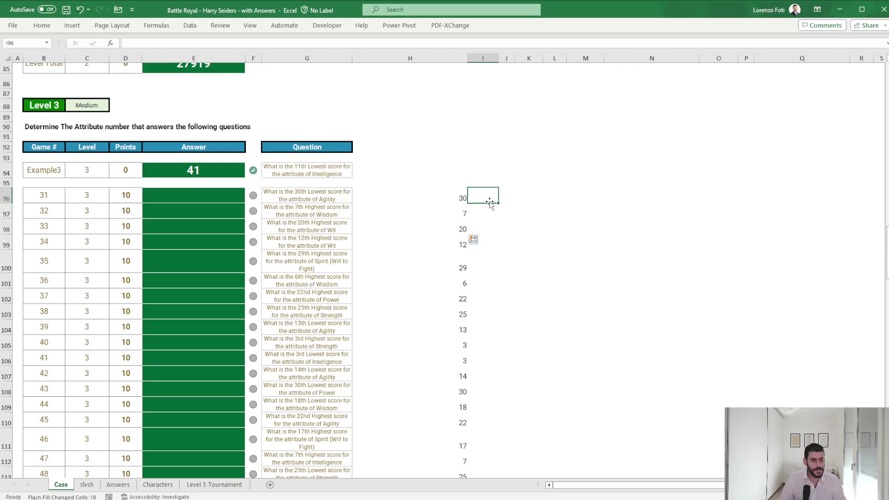
Enter =TEXTAFTER(G96;"attribute of ") in I96 to extract the attribute name
text(+texta)
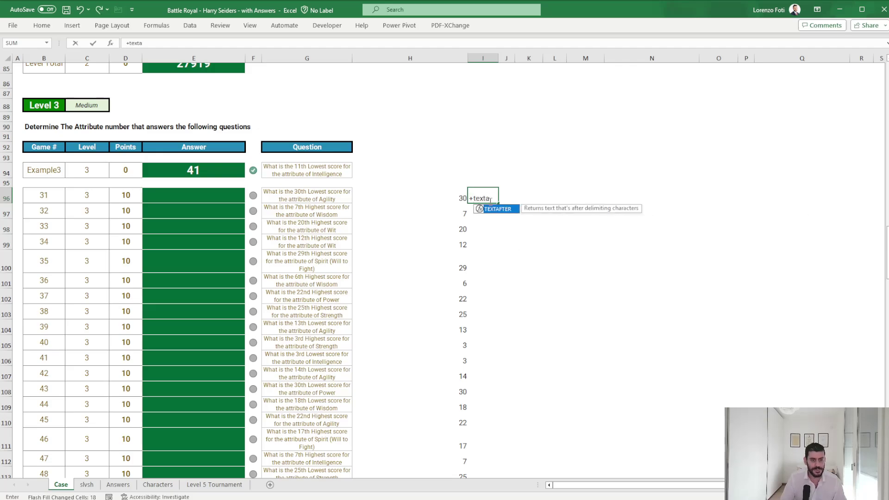
key(Tab)
key(Left)
key(Left)
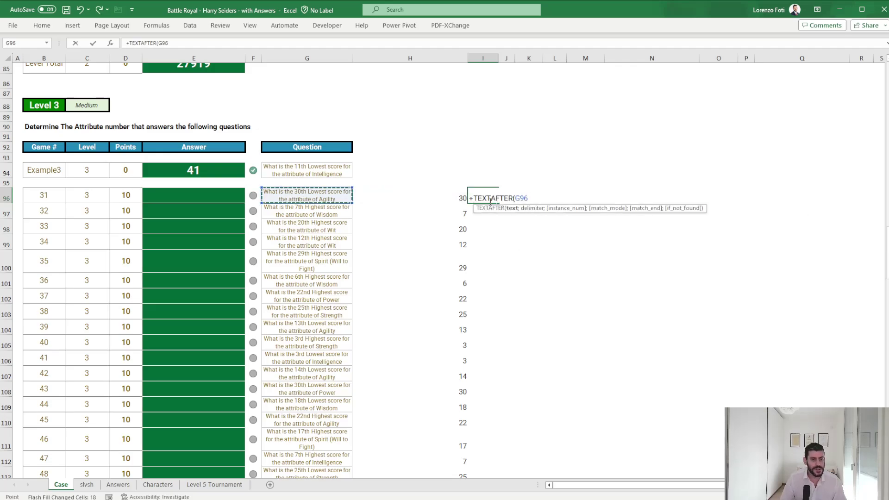
text(;)
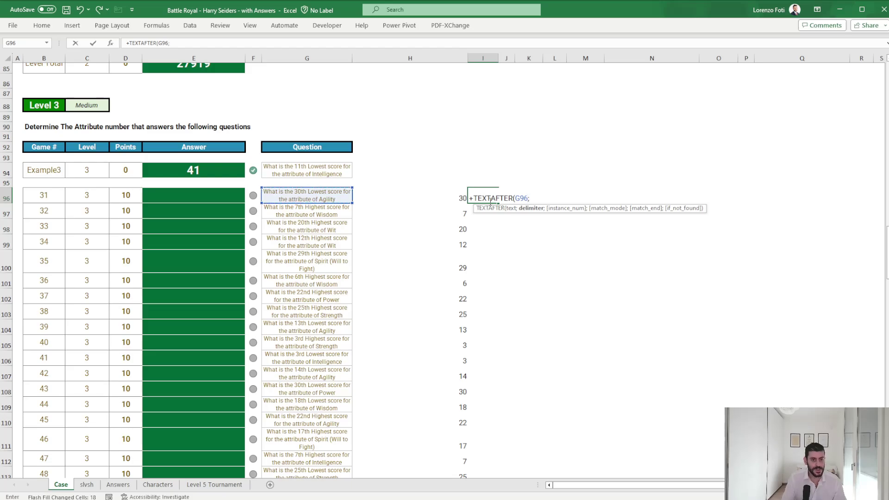
text("a)
text(tribute of "))
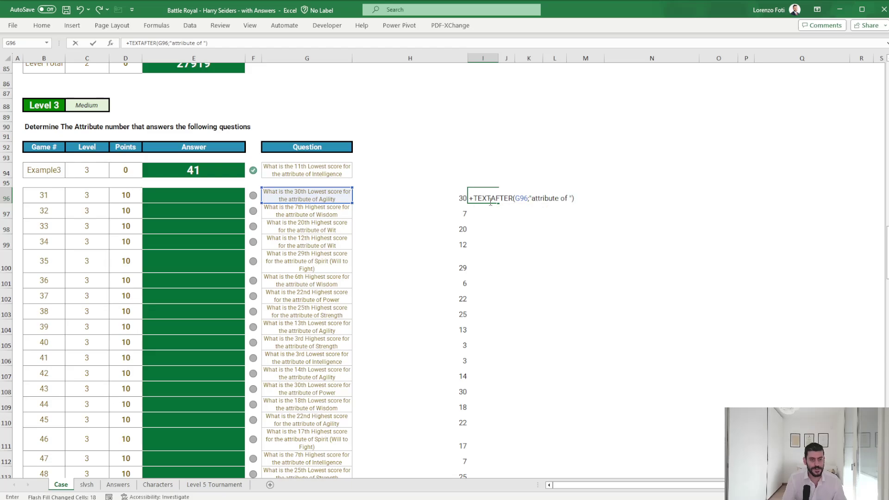
key(Return)
Copy the TEXTAFTER formula down the helper column I96:I115
key(Up)
key(ctrl+c)
key(shift+Down)
key(shift+Down)
key(shift+Down)
key(shift+Down)
key(shift+Down)
key(shift+Down)
key(shift+Down)
key(shift+Down)
key(shift+Down)
key(shift+Down)
key(shift+Down)
key(shift+Down)
key(shift+Down)
key(shift+Down)
key(shift+Down)
key(shift+Down)
key(shift+Down)
key(shift+Down)
key(shift+Down)
key(ctrl+v)
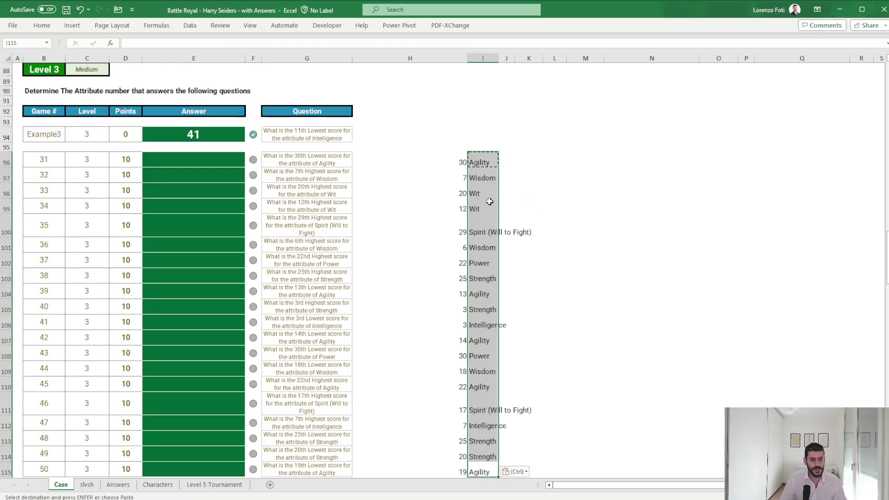
key(Up)
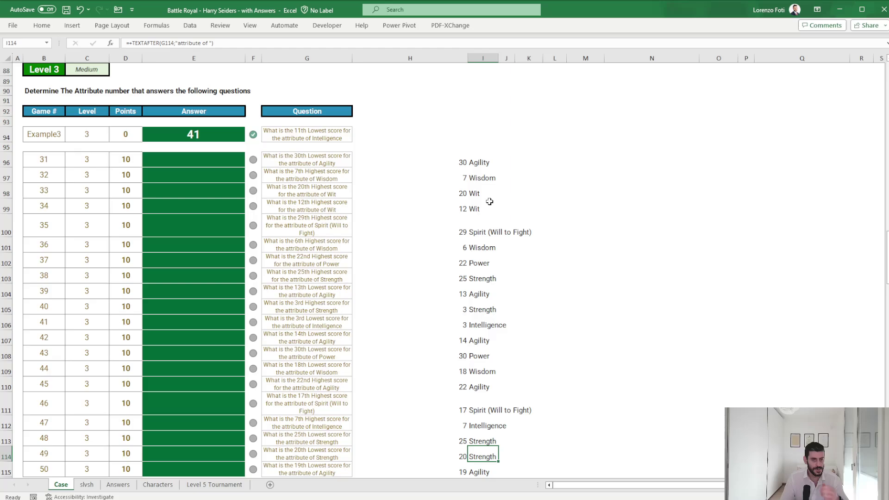
Remove "(Will to Fight)" from the end of the first Spirit question
click(321, 229)
drag(311, 44, 273, 43)
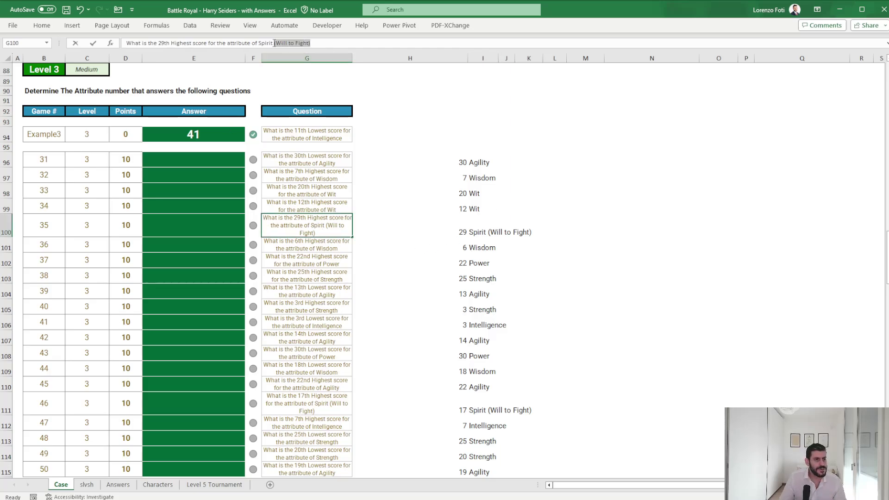
key(BackSpace)
key(Return)
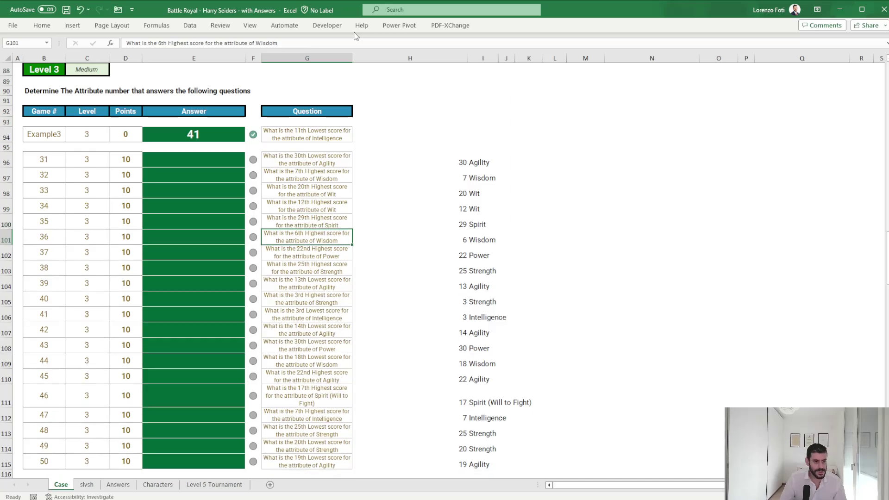
key(Down)
key(Down)
key(Down)
key(Down)
key(Down)
key(Down)
key(Down)
key(Down)
key(Down)
key(Down)
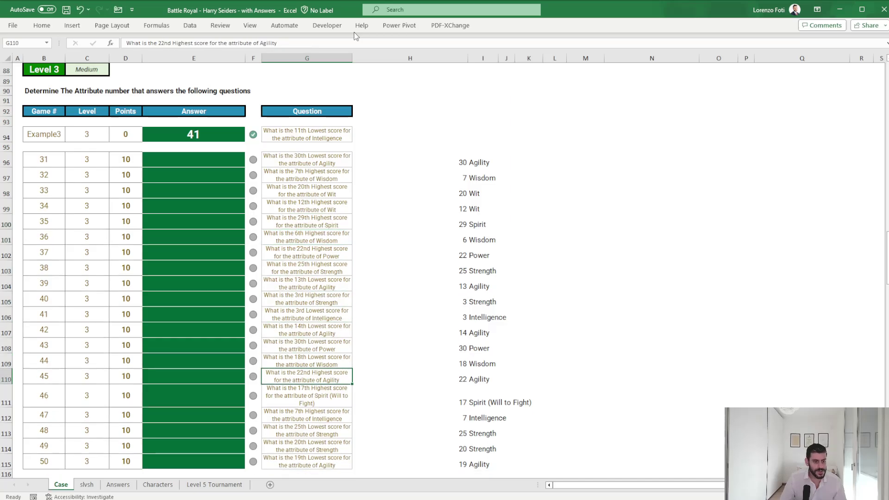
Delete the leftover closing parenthesis from the game 46 Spirit question
click(335, 43)
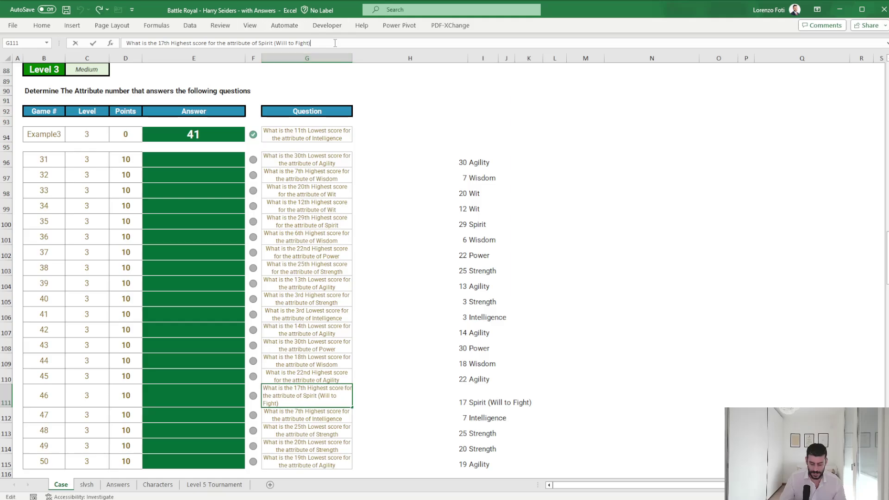
key(BackSpace)
key(BackSpace)
key(BackSpace)
key(BackSpace)
key(BackSpace)
key(BackSpace)
key(BackSpace)
key(BackSpace)
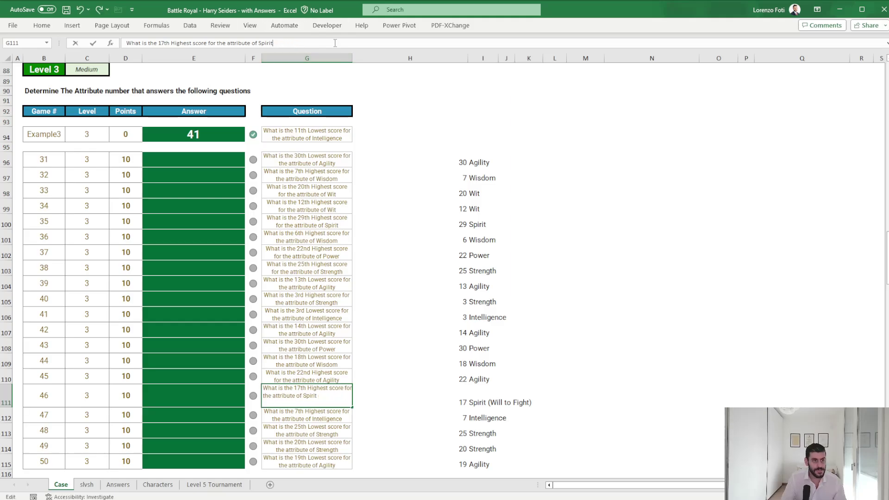
key(Return)
key(Up)
key(Left)
key(Left)
key(Right)
key(Right)
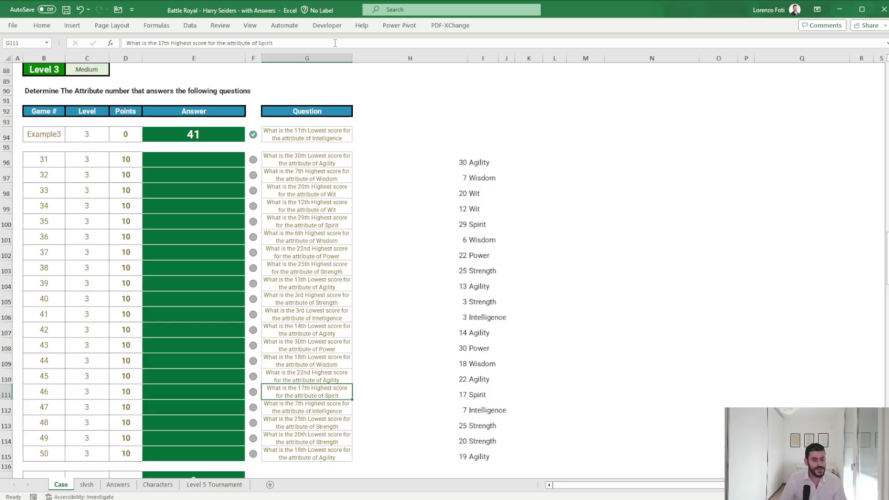
key(Right)
key(Right)
key(ctrl+Up)
key(Right)
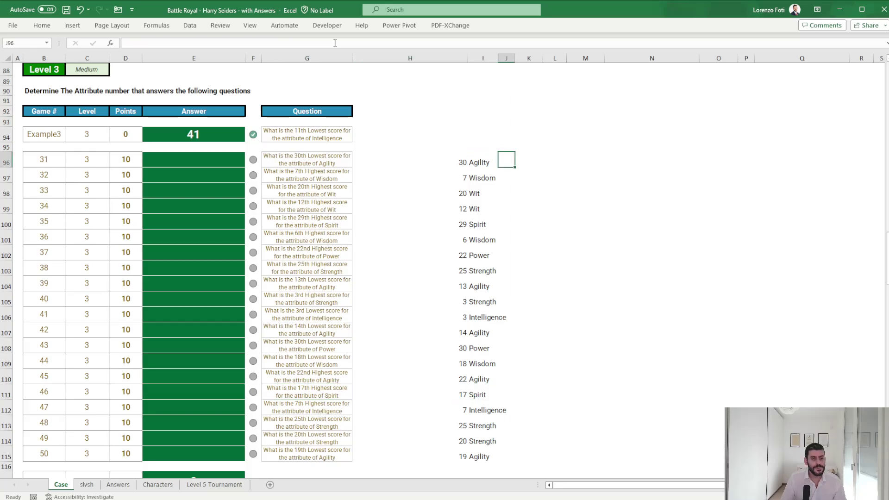
Enter =SMALL(INDIRECT(I96);H96) in J96
text(+)
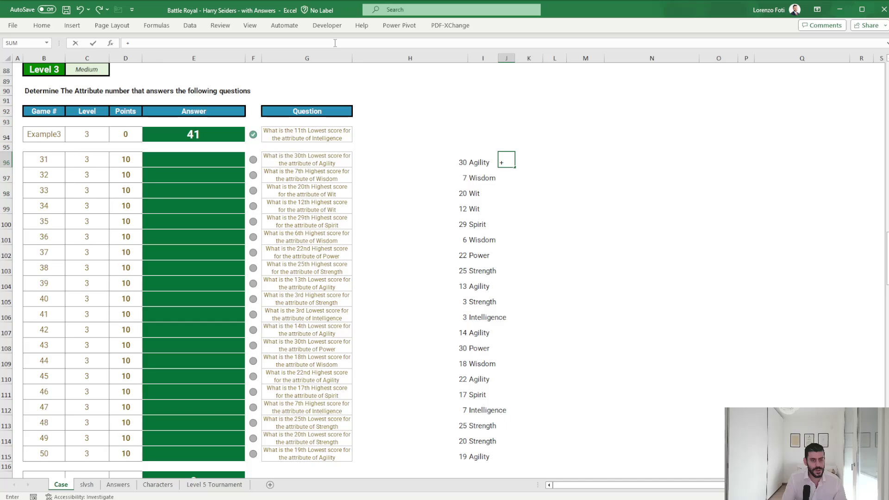
text(sma)
key(Tab)
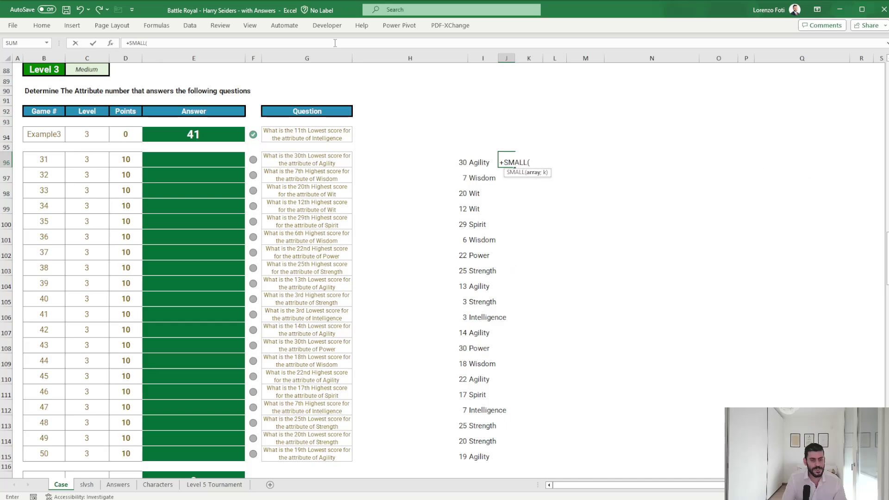
text(ind)
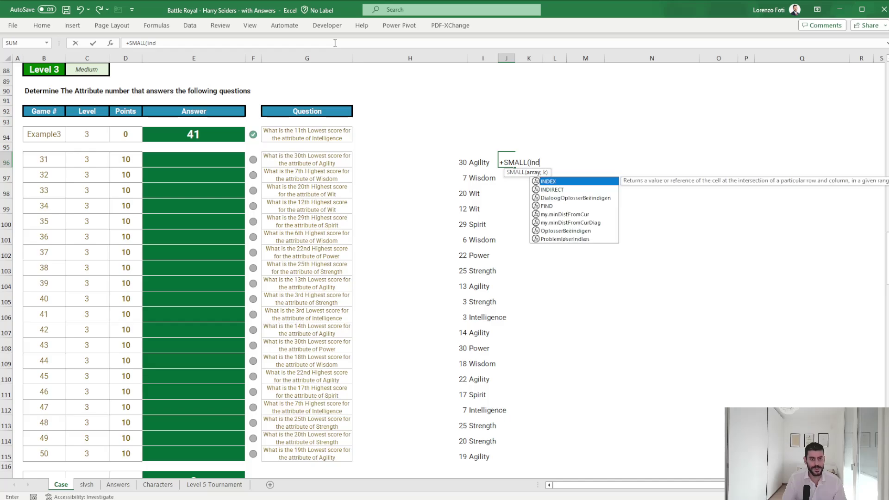
key(Down)
key(Tab)
key(Left)
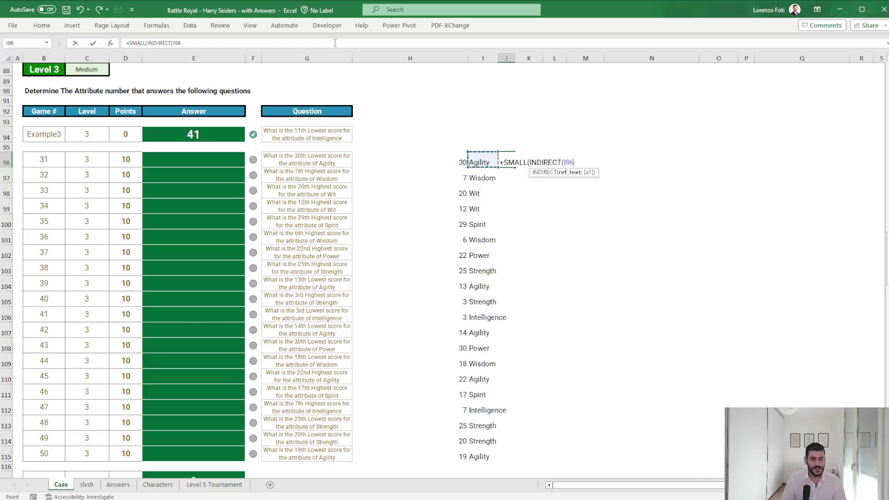
text())
key(Left)
key(Left)
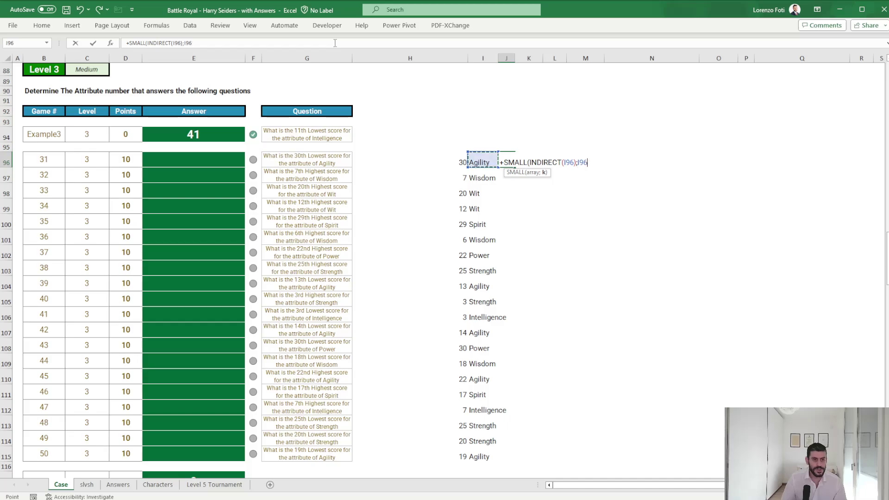
key(ctrl+Return)
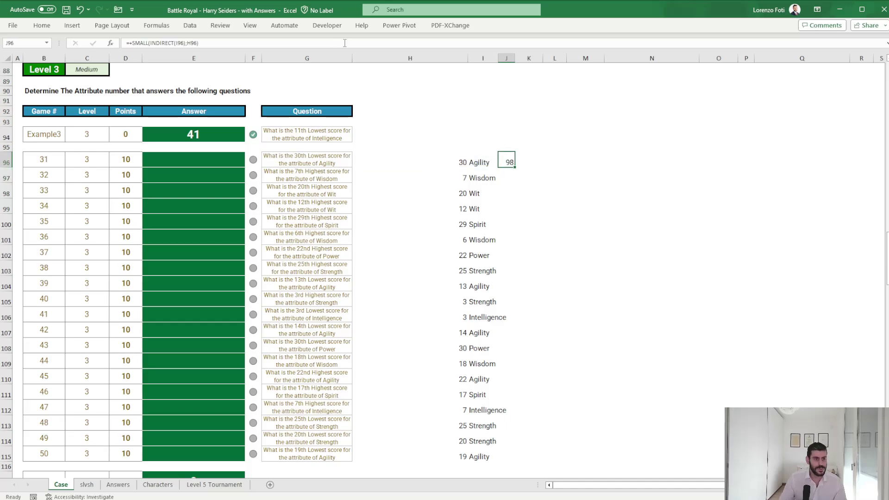
Enter 98 as game 31's answer in E96
click(212, 160)
text(98)
key(Return)
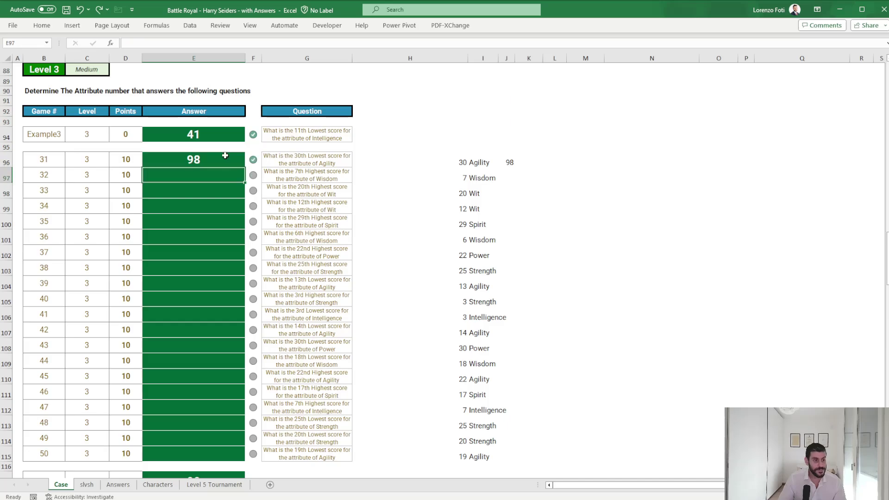
key(Up)
key(Right)
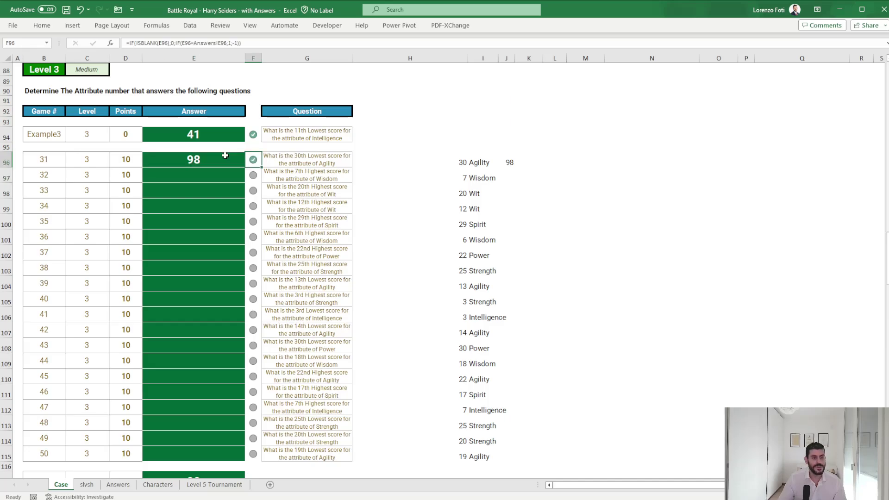
Copy the J96 SMALL formula into J104 beside 13 Agility
click(509, 160)
key(ctrl+c)
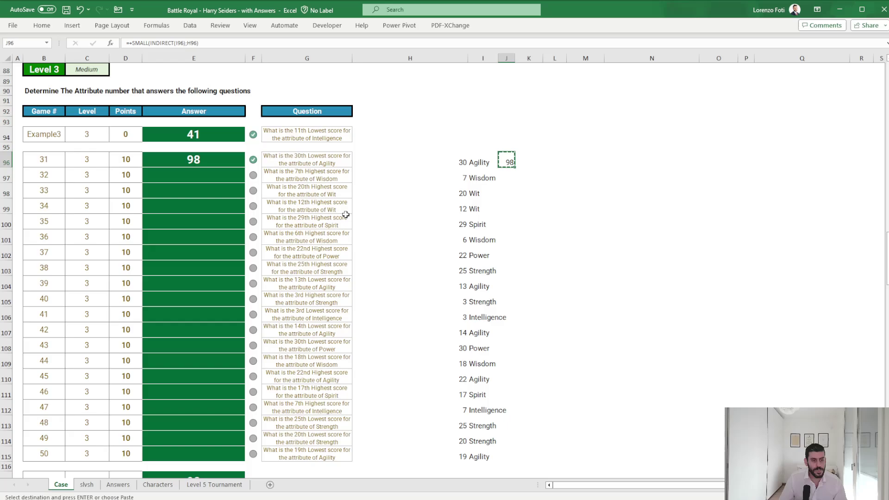
click(519, 283)
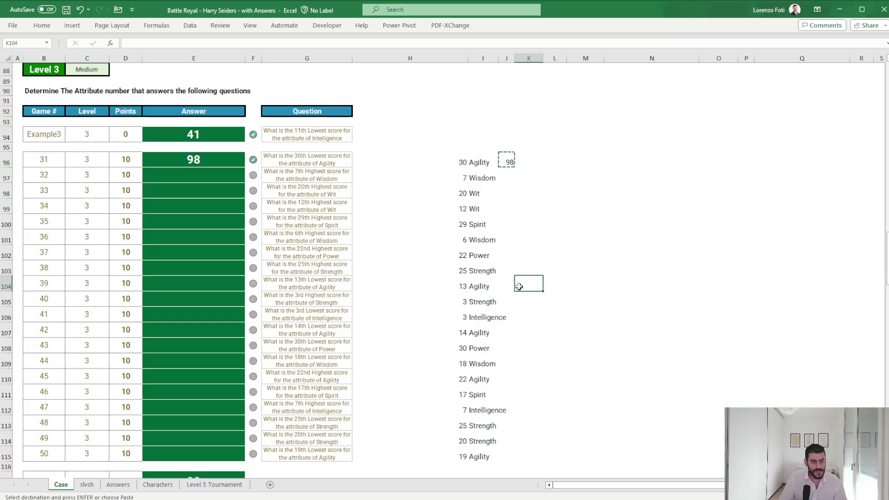
key(ctrl+v)
key(ctrl+z)
click(507, 288)
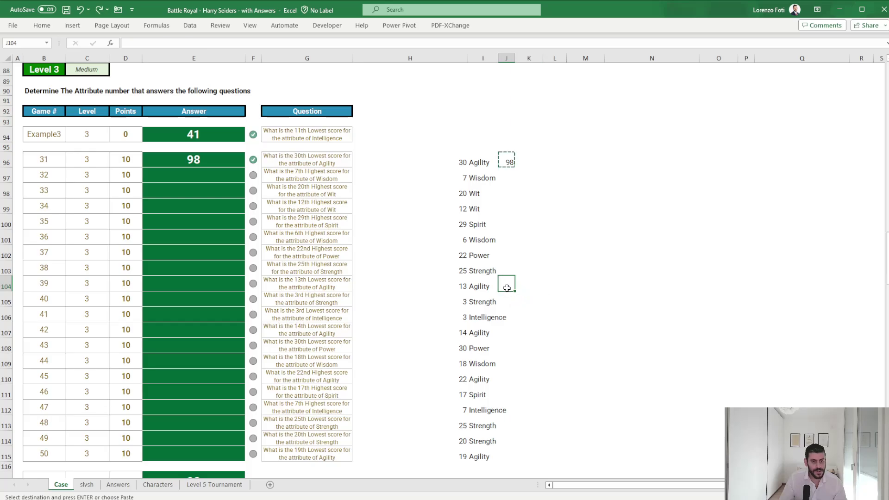
key(ctrl+v)
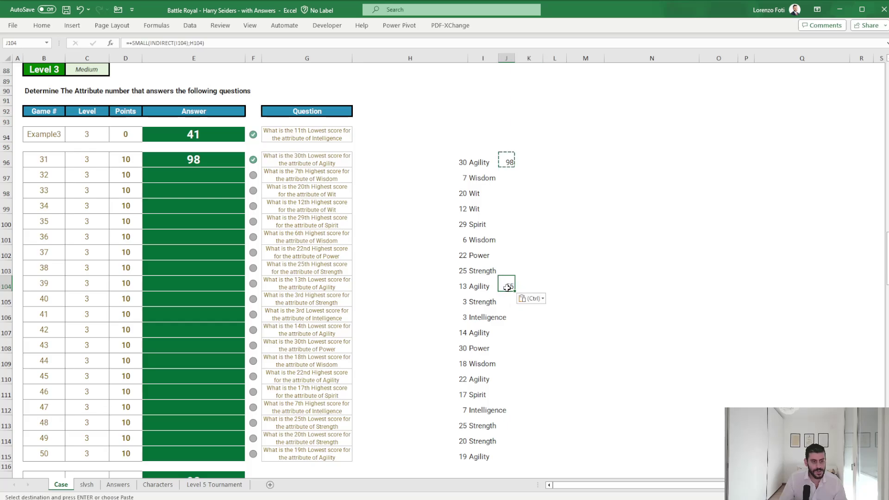
Paste the SMALL formula into the remaining Lowest rows J106:J109 and J113:J115
click(505, 314)
key(ctrl+v)
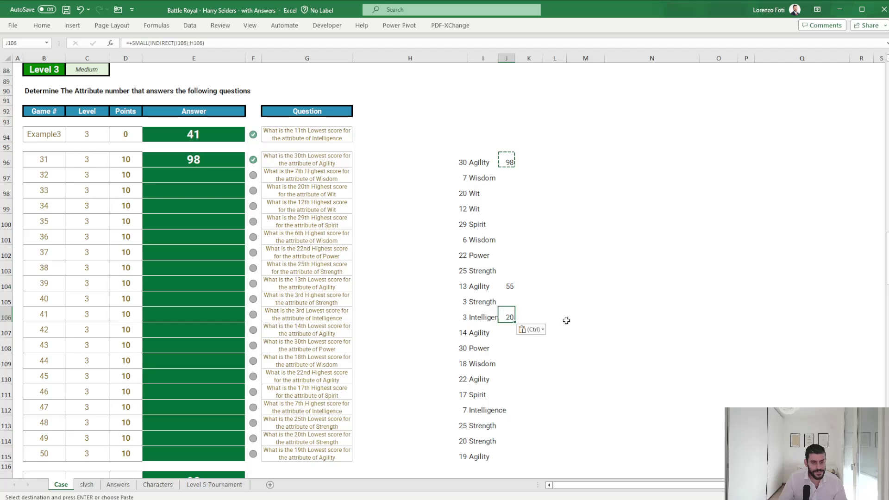
key(Down)
key(shift+Down)
key(shift+Down)
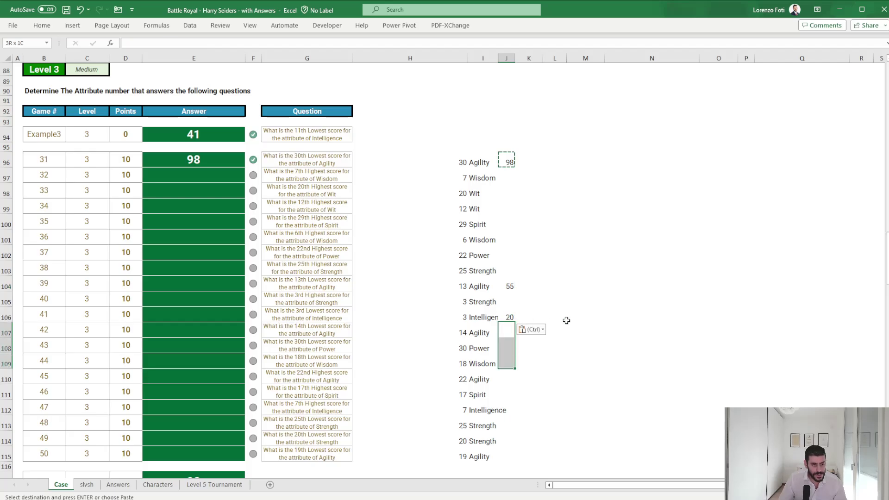
key(ctrl+v)
key(Down)
key(Down)
key(Down)
key(Down)
key(Down)
key(Down)
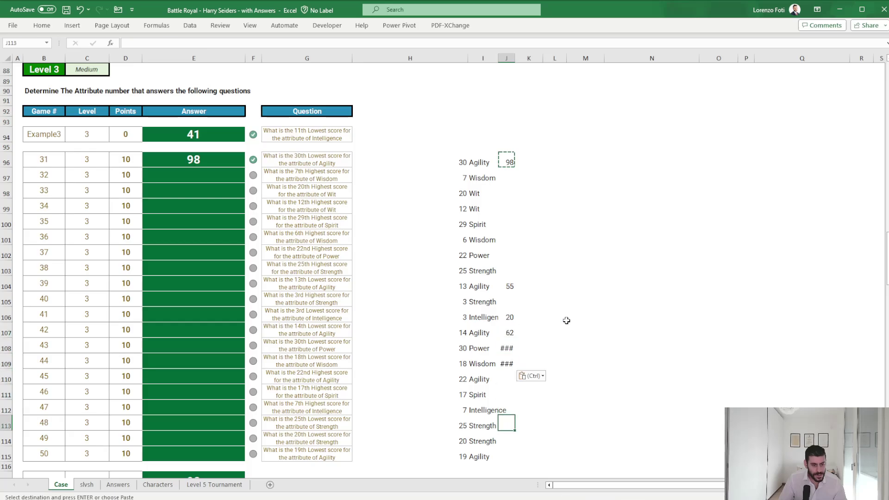
key(shift+Down)
key(shift+Down)
key(ctrl+v)
key(Escape)
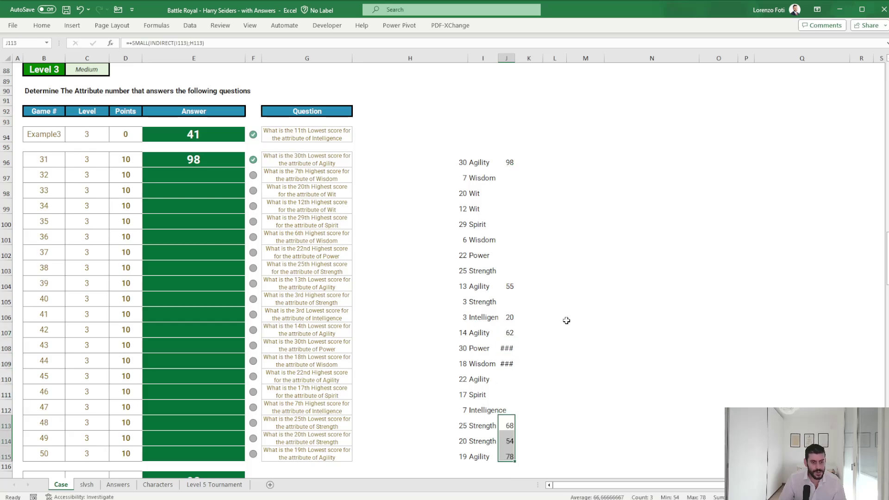
Check J108's ### result and widen column J so the values show
key(Up)
key(Up)
key(Up)
key(Up)
key(Up)
key(Up)
key(Up)
key(Down)
key(Down)
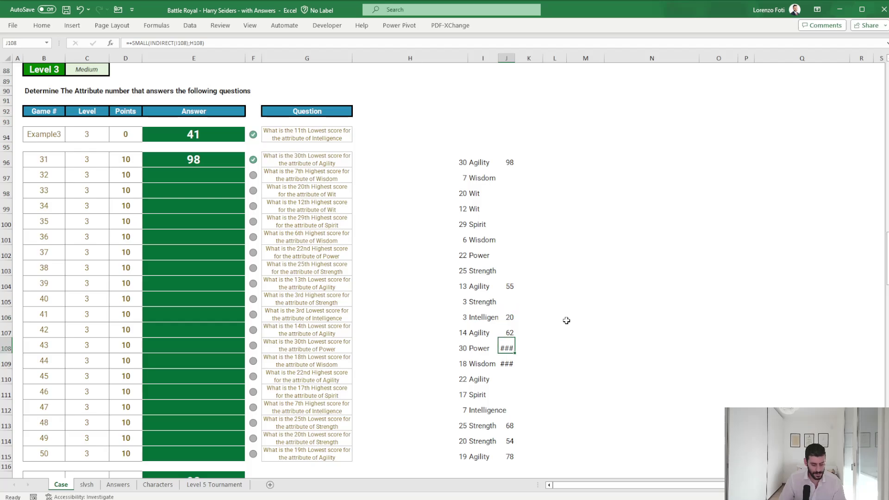
key(F2)
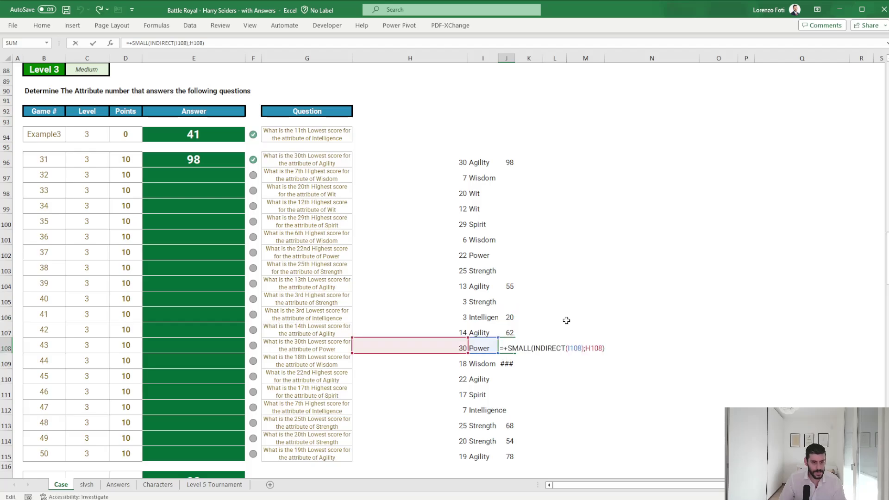
key(Escape)
drag(515, 58, 523, 56)
Fill the formula into J97 and change SMALL to LARGE
click(516, 175)
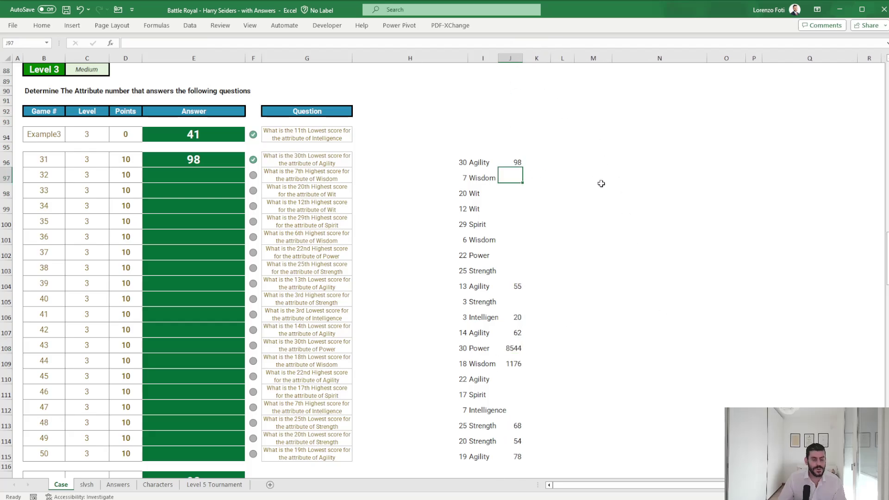
key(ctrl+d)
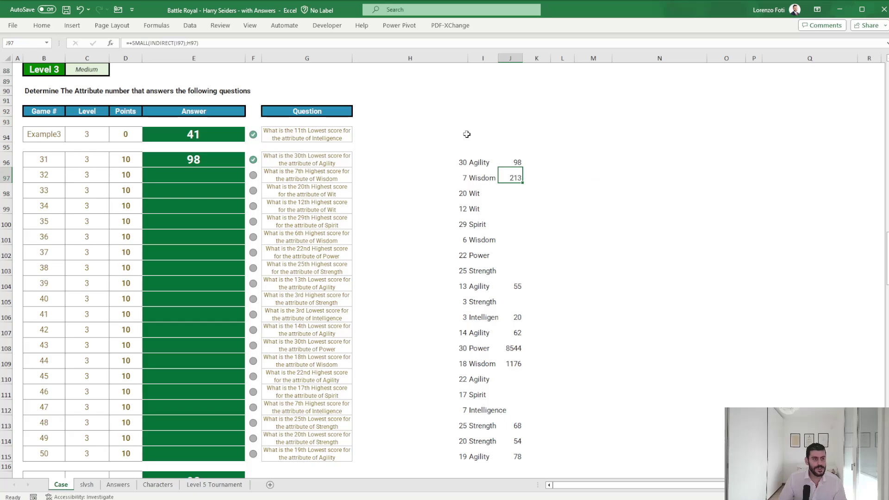
double_click(134, 43)
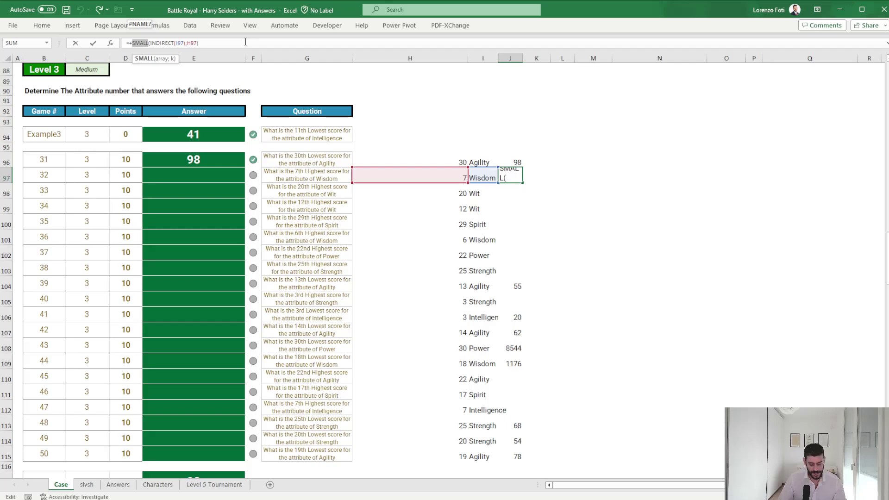
text(large)
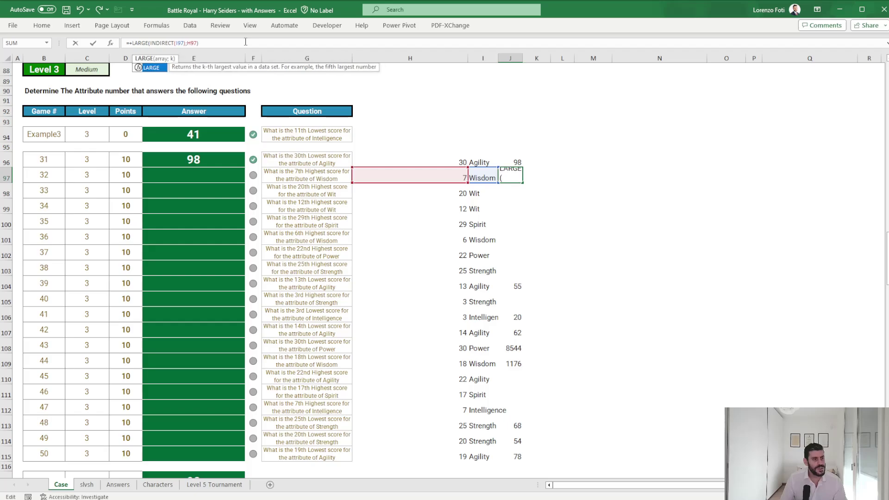
key(Return)
Copy the LARGE formula to the Highest rows J98:J103, J105 and J110:J112
key(ctrl+c)
key(shift+Down)
key(shift+Down)
key(shift+Down)
key(shift+Down)
key(shift+Down)
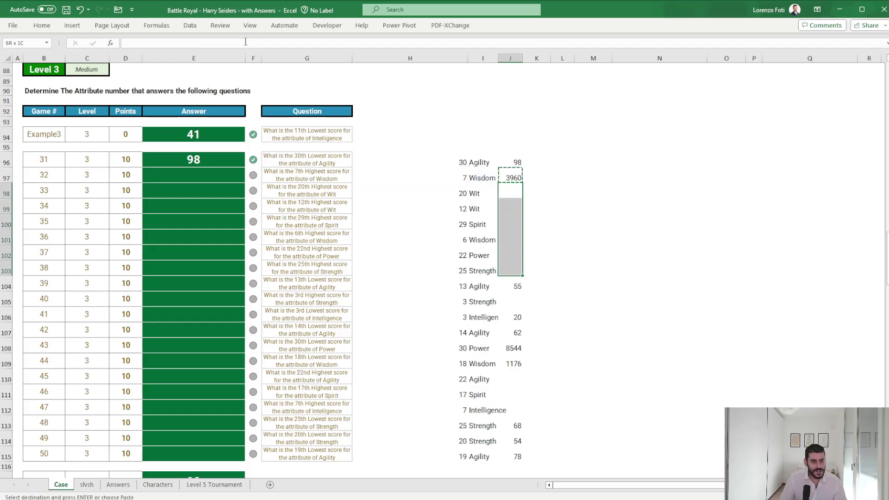
key(ctrl+v)
key(Down)
key(Down)
key(Down)
key(Down)
key(Down)
key(Down)
key(Down)
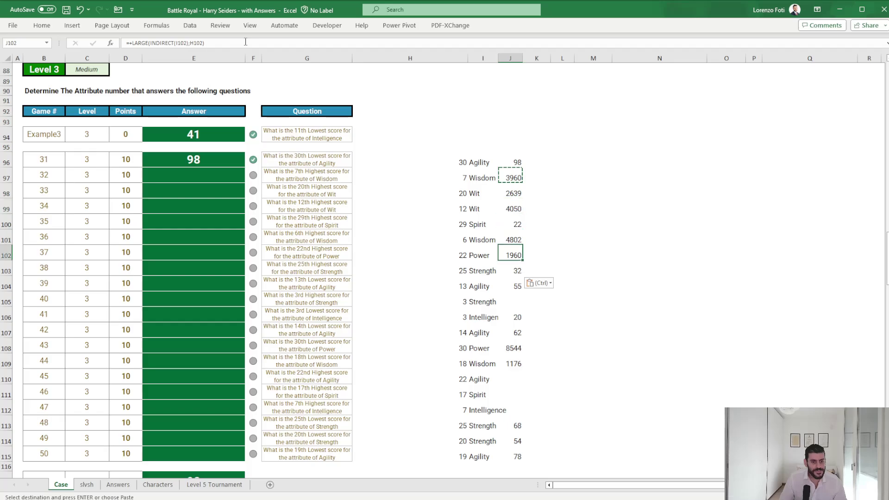
key(ctrl)
key(ctrl)
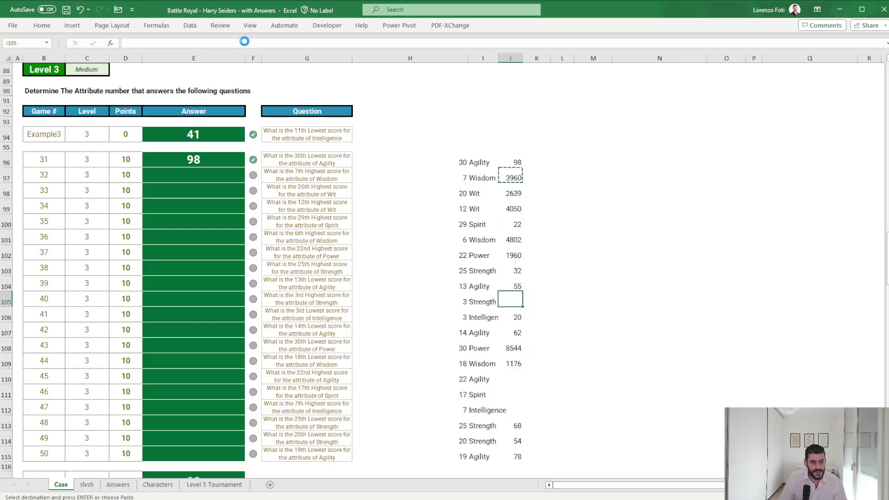
key(ctrl+v)
key(Down)
key(Down)
key(Down)
key(Down)
key(Down)
key(shift+Down)
key(shift+Down)
key(Return)
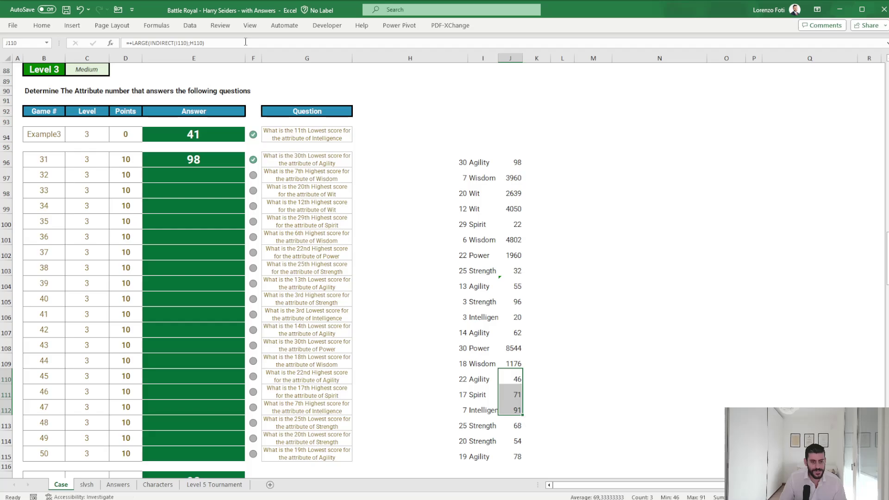
key(ctrl+Up)
Paste the computed answers J96:J115 as values into E96:E115
key(ctrl+shift+Down)
key(ctrl+c)
key(ctrl+Left)
key(ctrl+Left)
key(Right)
key(Right)
key(Right)
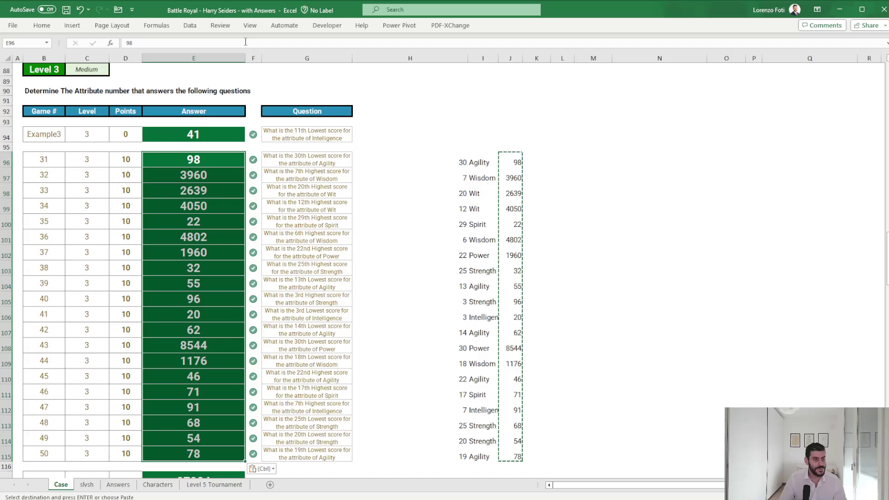
key(Return)
key(Down)
Scroll down to the Level 4 battles and select a cell beside game 51
scroll(207, 297, down, 9)
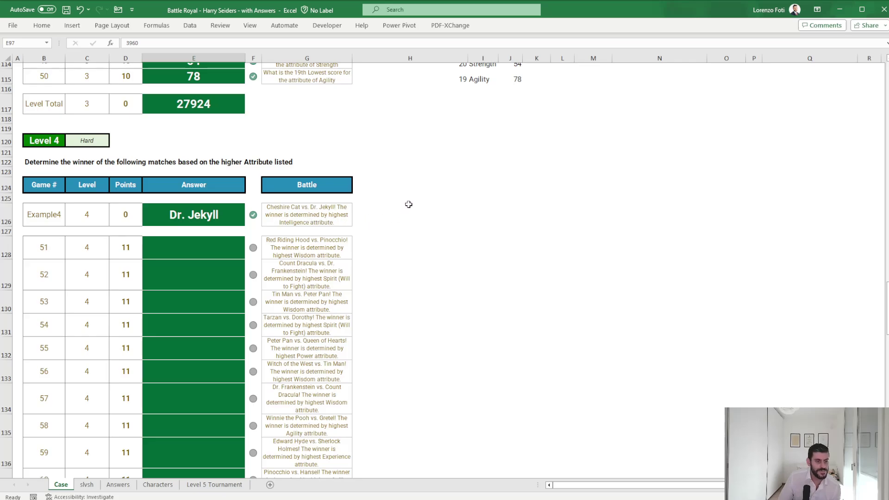
scroll(329, 308, down, 5)
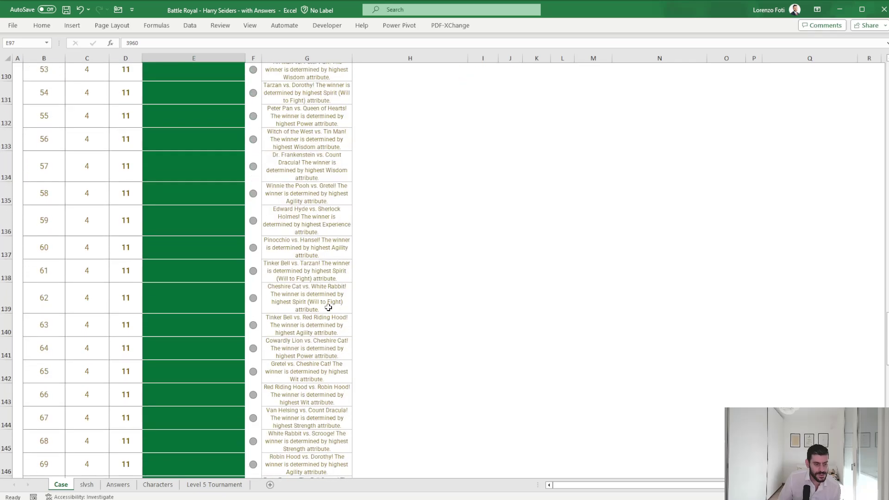
scroll(328, 308, down, 2)
scroll(337, 308, up, 10)
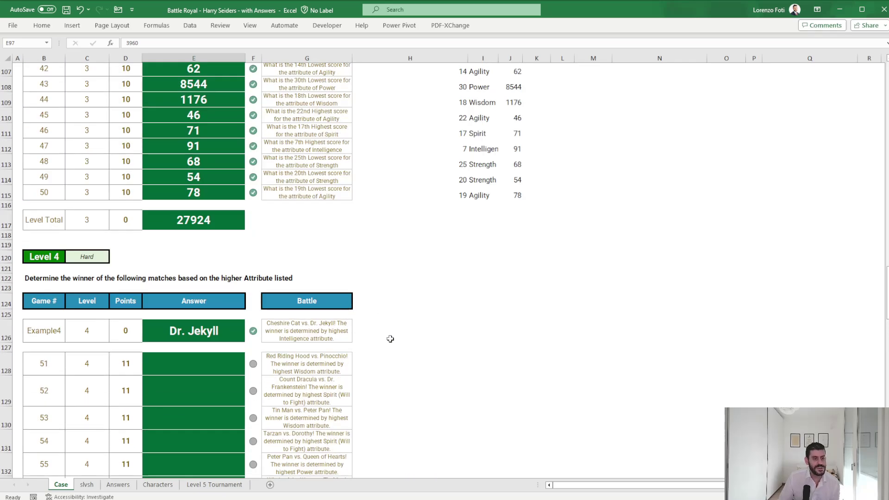
click(394, 359)
Enter =TEXTBEFORE(G128;" vs") in I128 to extract Red Riding Hood
click(477, 359)
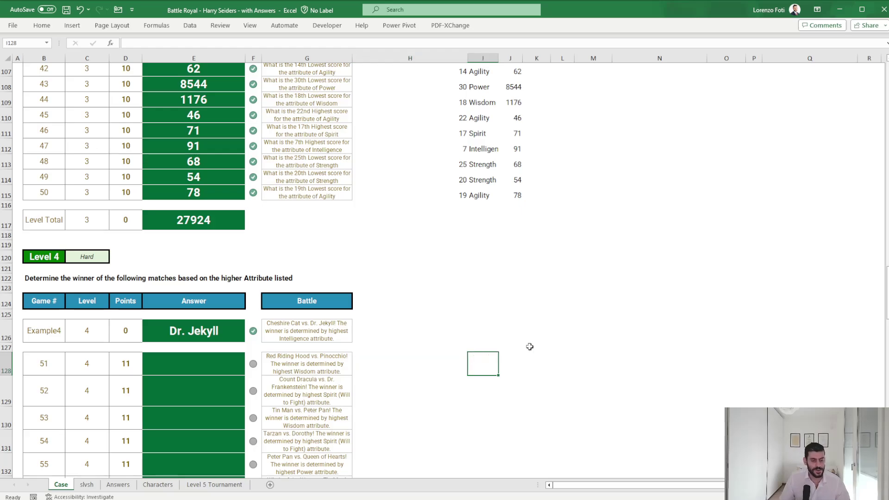
text(+text)
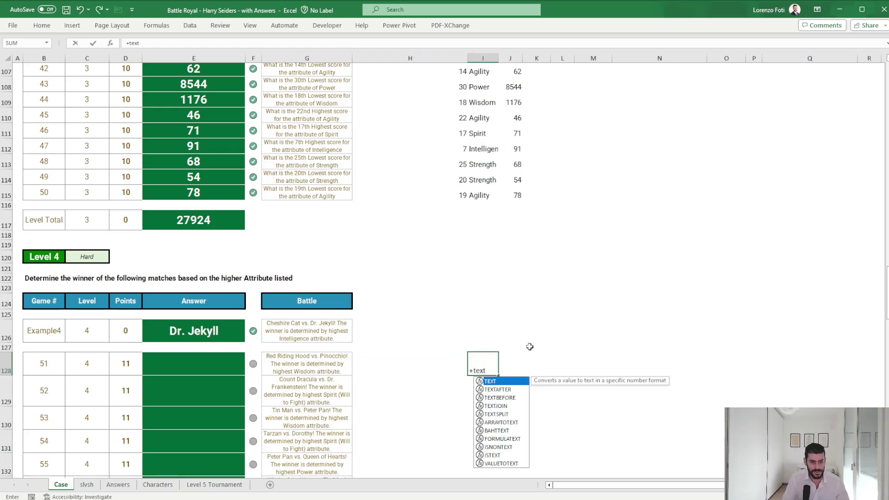
text(b)
key(Tab)
key(Left)
key(Left)
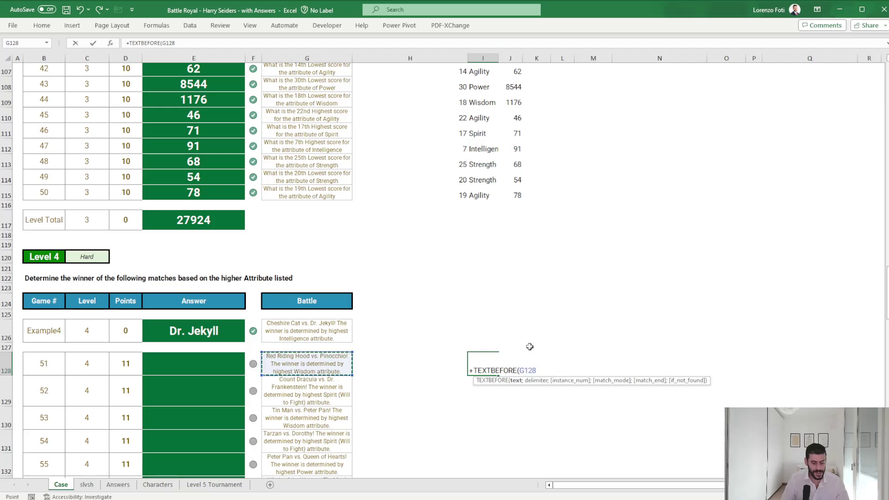
text(;" vs.)
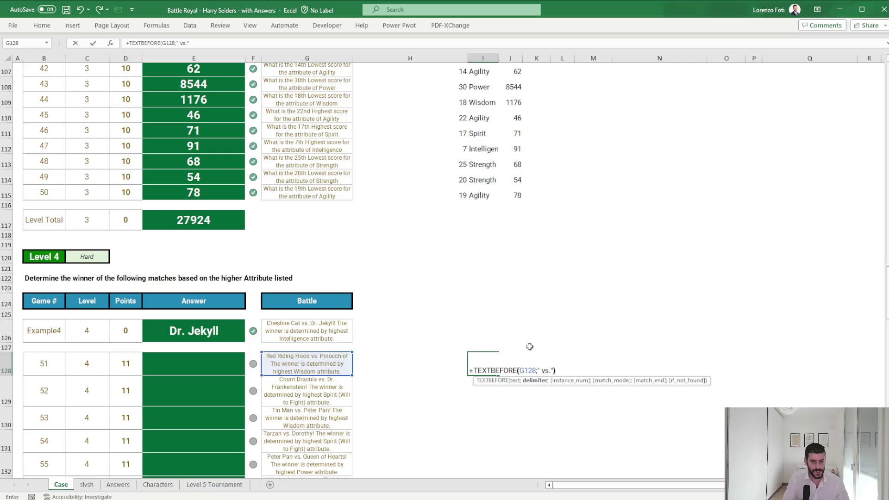
key(Return)
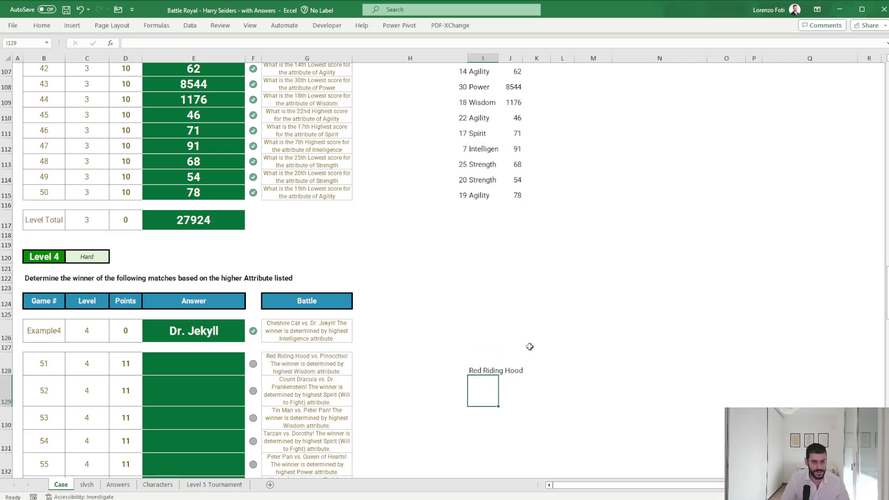
Enter =TEXTAFTER(G128;"vs. ") in J128 for the second fighter
key(Up)
key(Right)
text(+tex)
text(a)
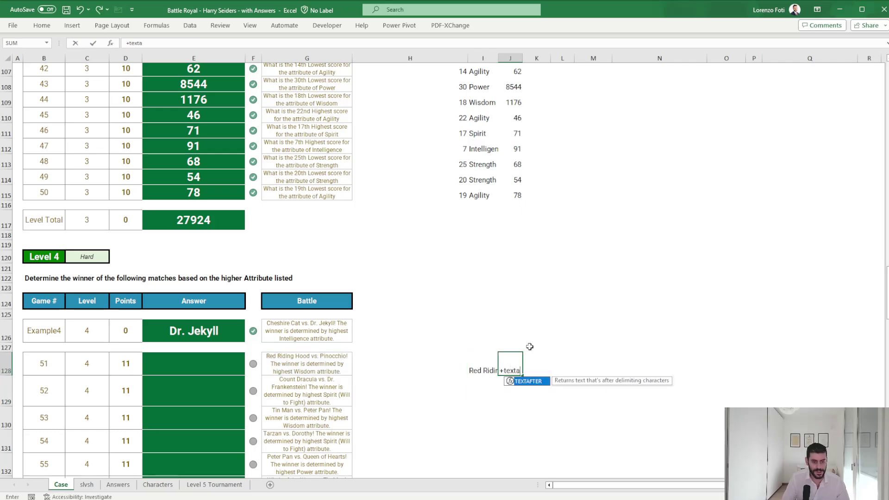
key(Tab)
key(Left)
key(Left)
key(Left)
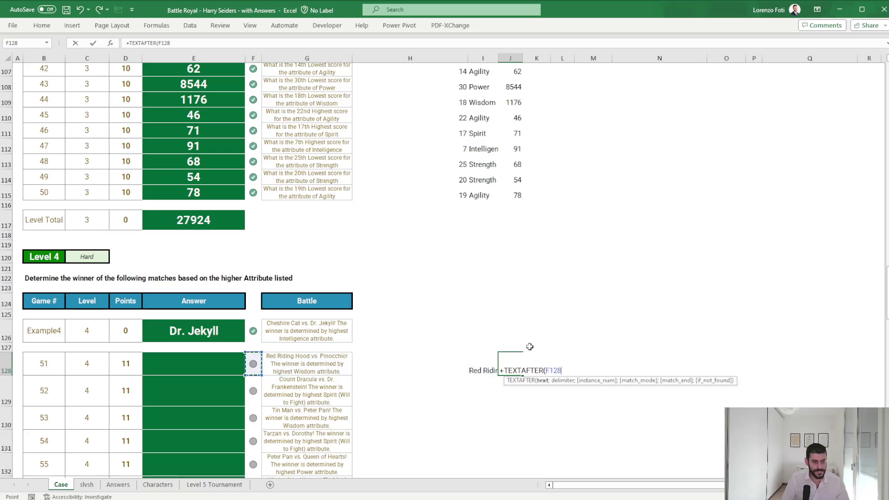
text(;"v)
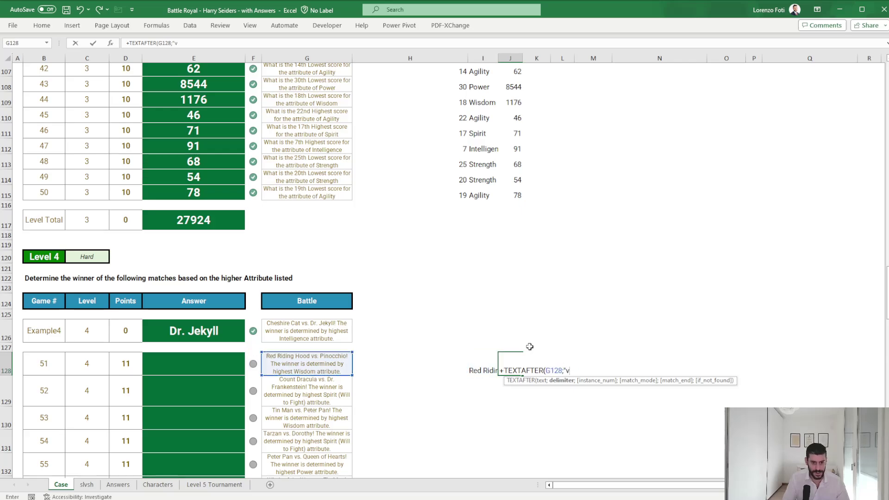
text(s. ")
key(ctrl+Return)
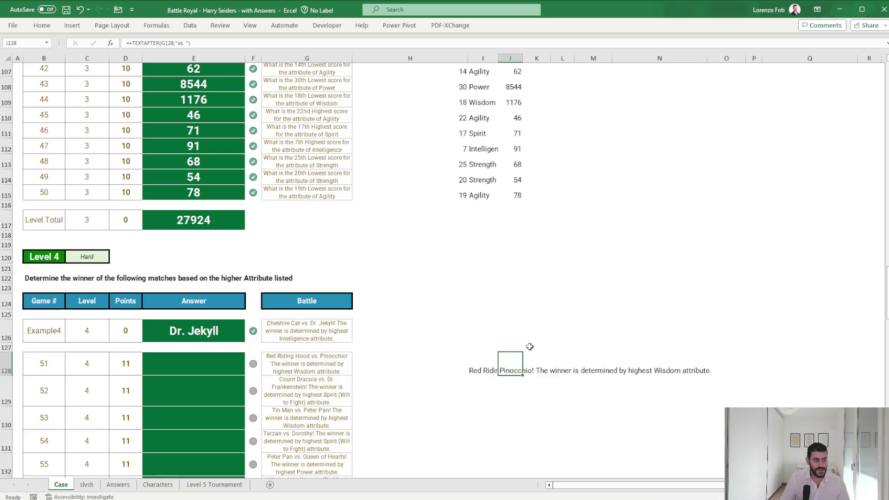
Wrap J128's formula in TEXTBEFORE with "!" so it returns Pinocchio
click(131, 43)
text(text)
key(Down)
key(Down)
key(Tab)
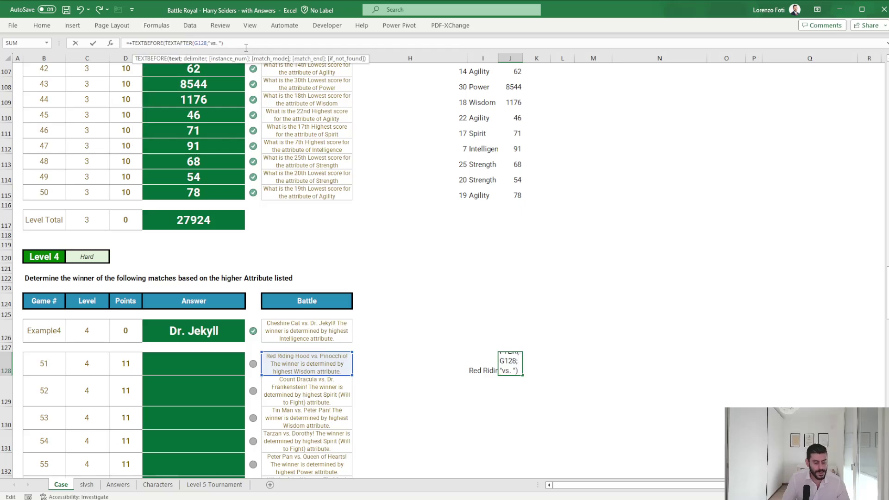
text(;"!")
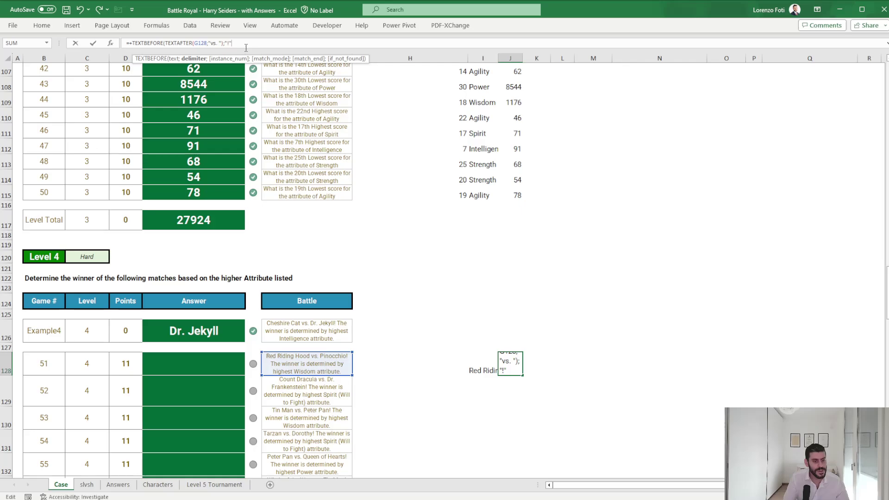
key(Return)
key(Up)
key(Left)
key(Right)
key(Right)
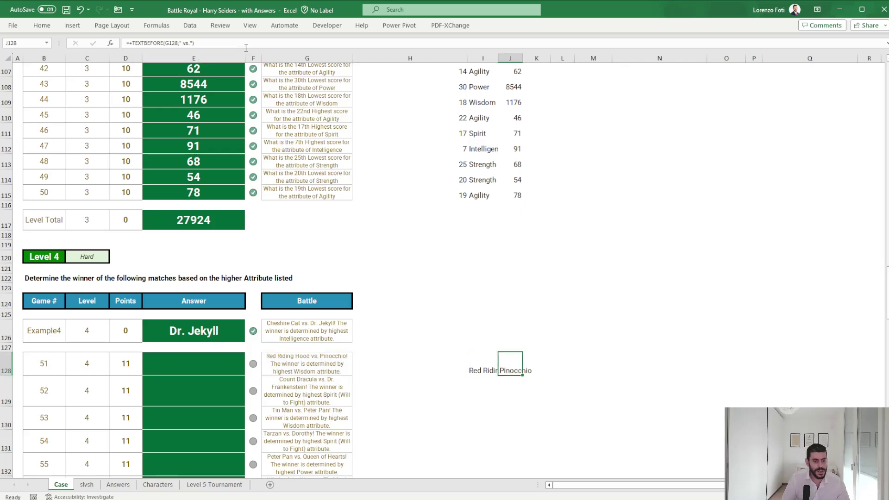
text(+)
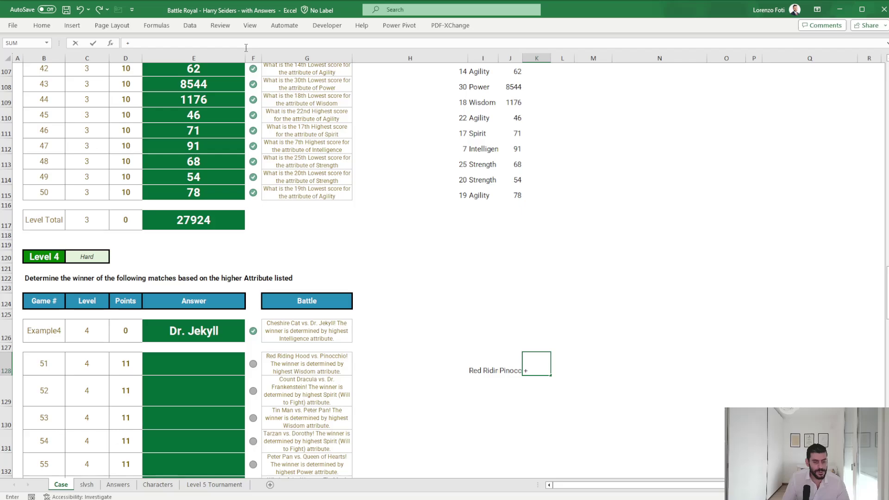
In K128 enter =TEXTBEFORE(TEXTAFTER(G128;"highest ");" attribute") so game 51 shows Wisdom
text(textb)
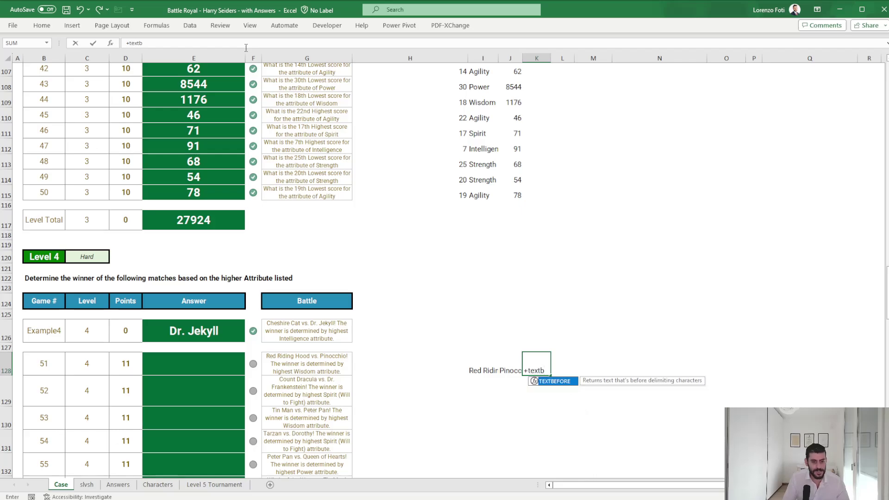
key(Tab)
text(texta)
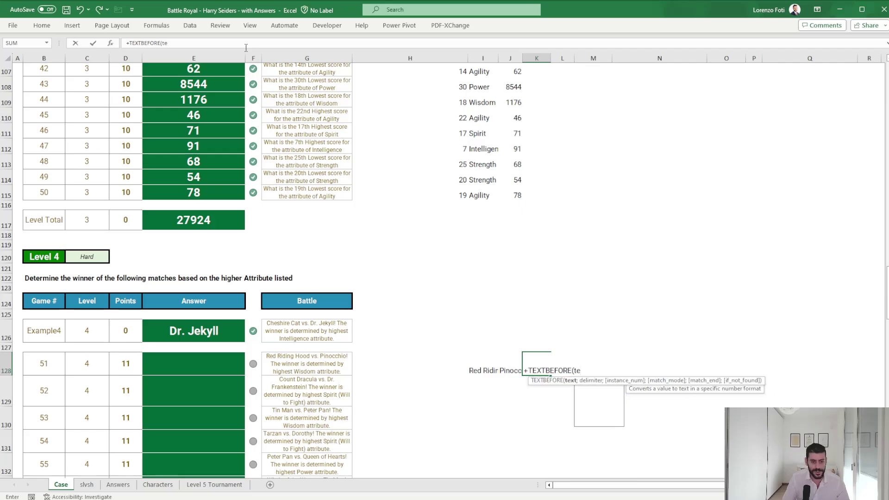
key(Tab)
key(Left)
key(Left)
key(Left)
key(Left)
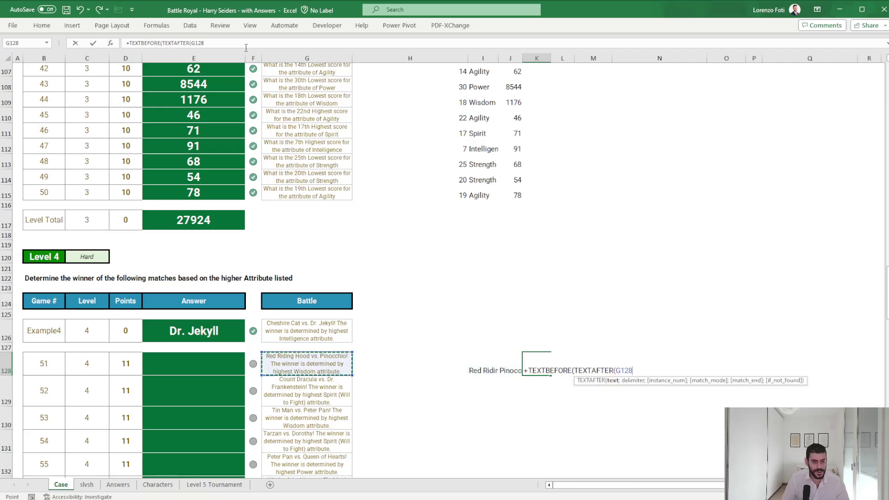
text(;)
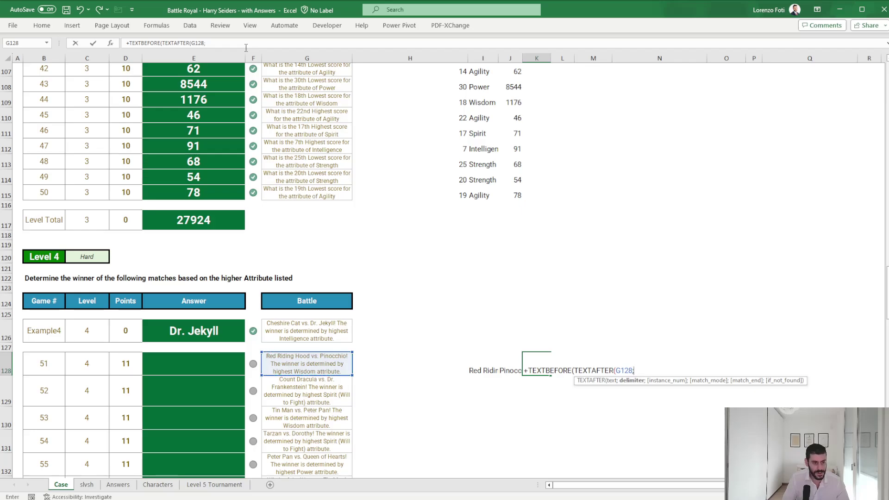
text("high)
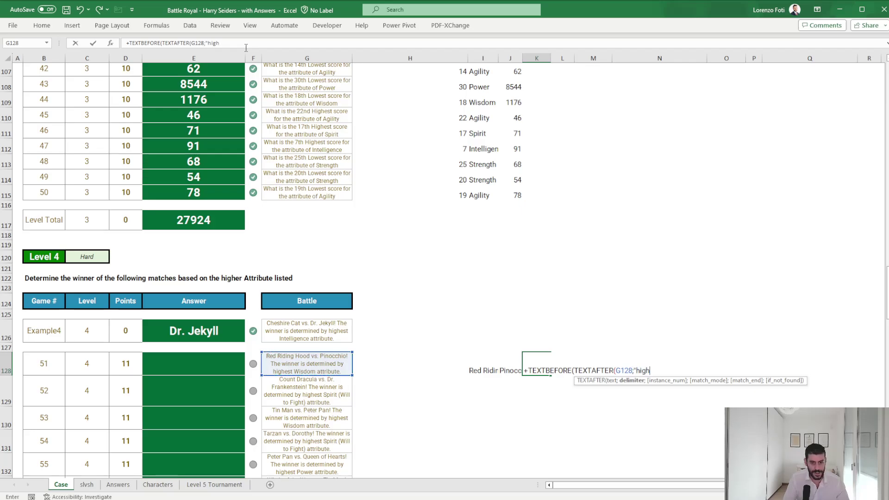
text(est ");)
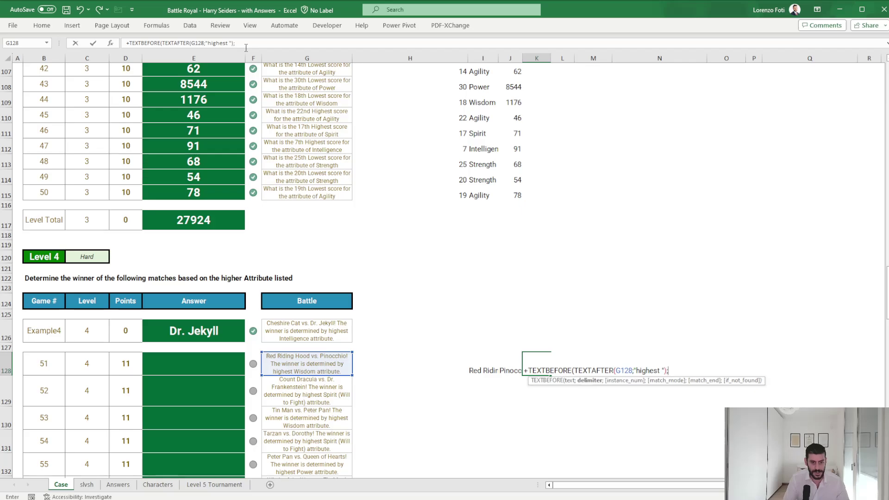
text(" attribute)
text("))
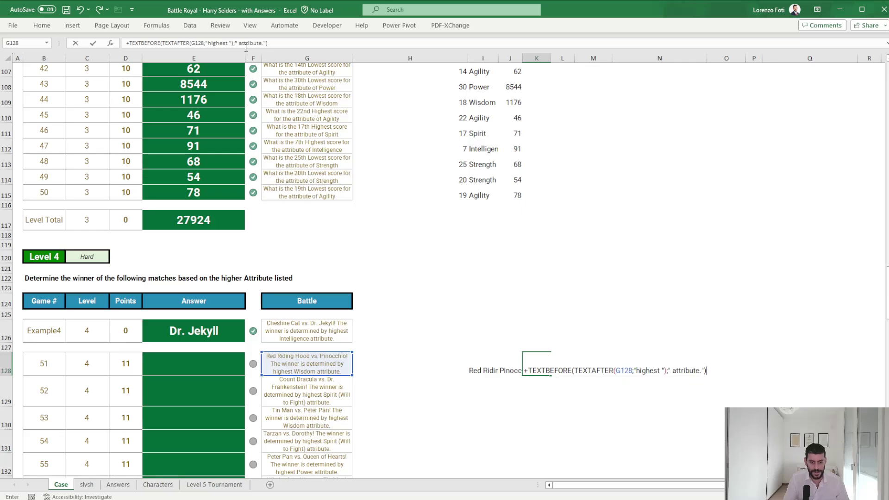
key(Return)
Copy the three helper formulas in I128:K128 down through the Level 4 game rows
key(Up)
key(Left)
key(Left)
key(shift+Right)
key(shift+Right)
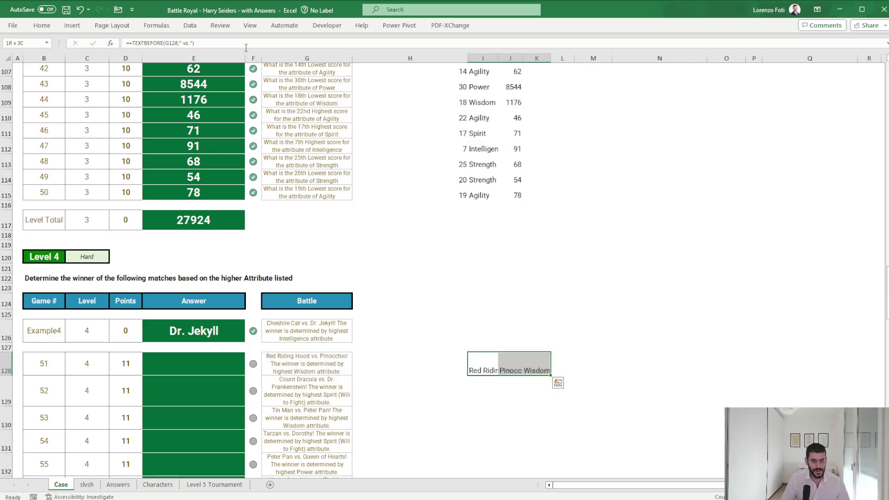
key(ctrl+c)
key(Down)
key(shift+Down)
key(shift+Down)
key(shift+Down)
key(shift+Down)
key(shift+Down)
key(shift+Down)
key(shift+Down)
key(shift+Down)
key(shift+Down)
key(shift+Down)
key(shift+Down)
key(shift+Down)
key(shift+Down)
key(shift+Down)
key(shift+Down)
key(shift+Down)
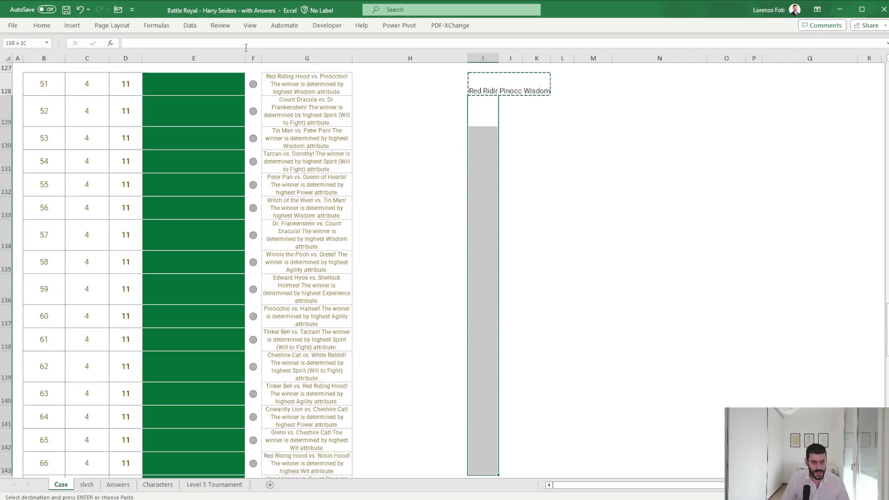
key(ctrl+v)
key(Escape)
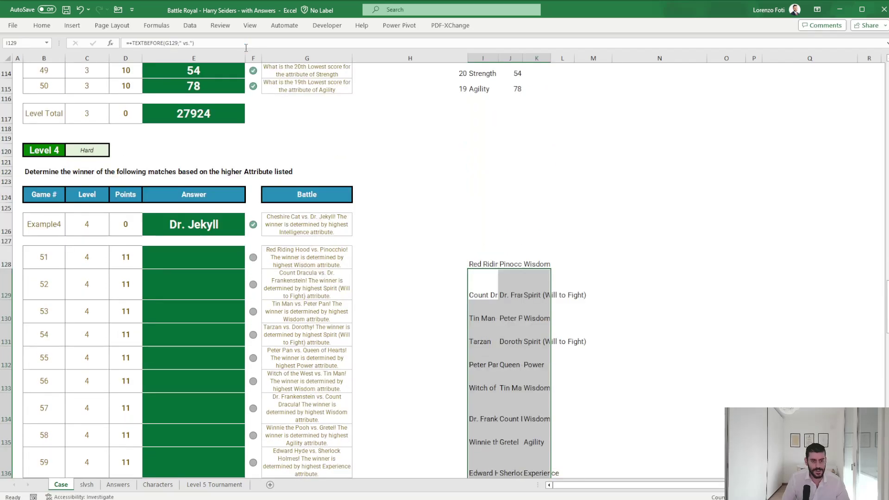
key(Up)
key(Right)
key(Right)
key(Right)
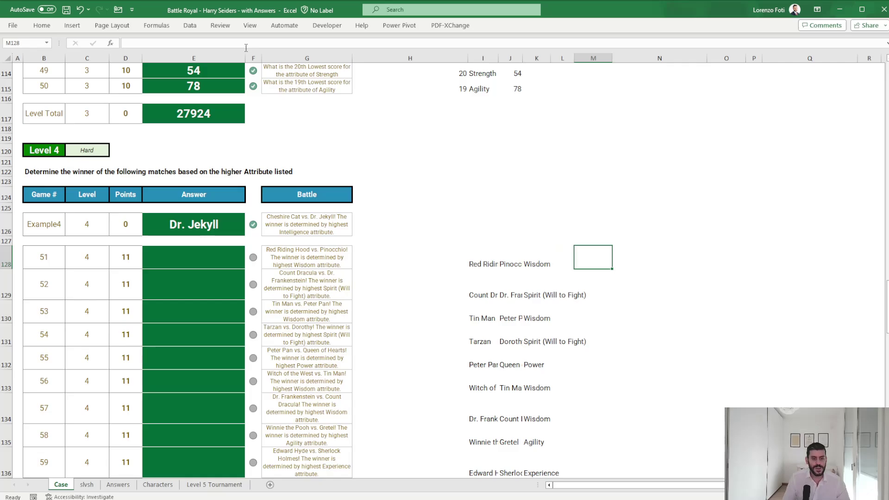
In M128, XLOOKUP both fighters I128:J128 in chars, returning INDIRECT(K128) attribute scores
text(+xl)
key(Tab)
key(Right)
key(Left)
key(Left)
key(Left)
key(Left)
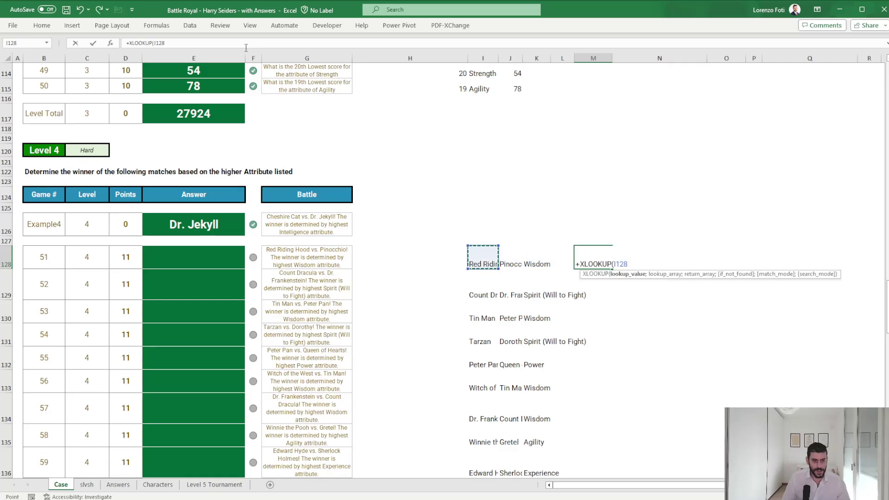
key(shift+Right)
text(;ch)
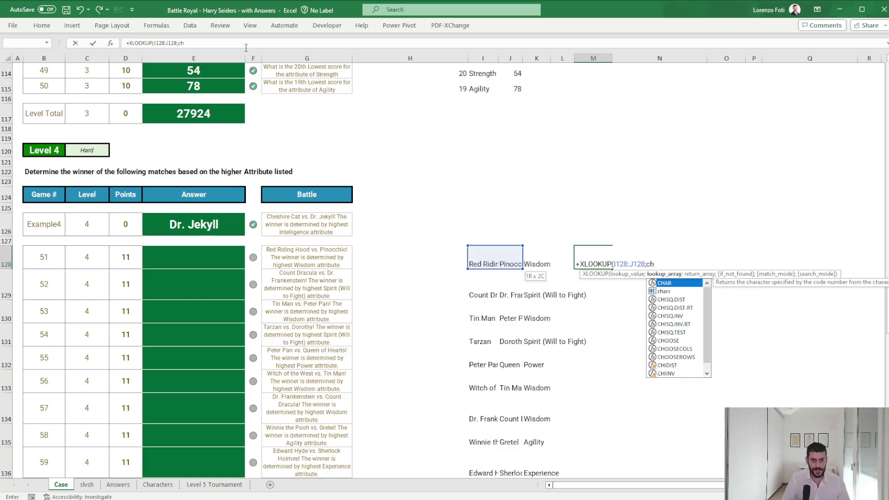
text(ars;ind)
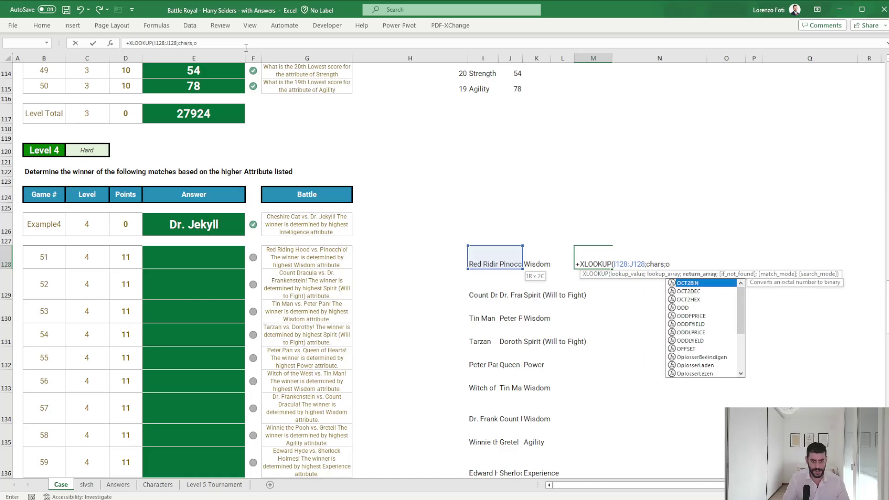
key(Tab)
key(Left)
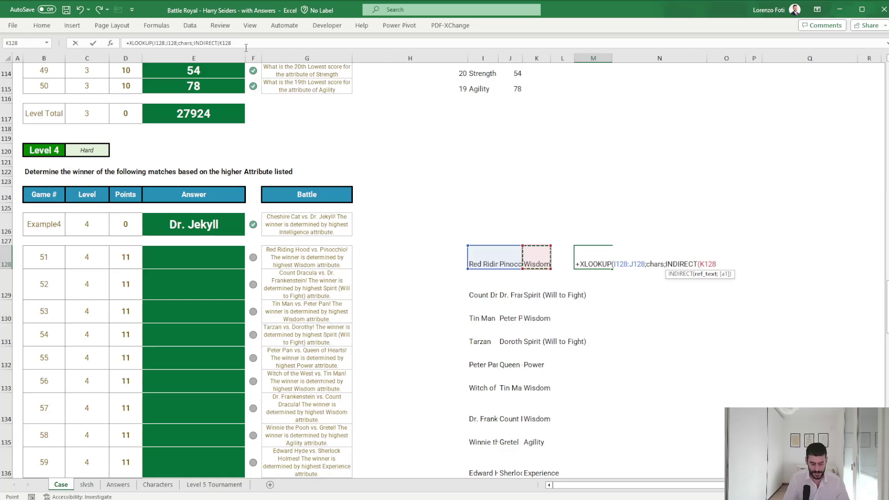
key(Return)
key(Return)
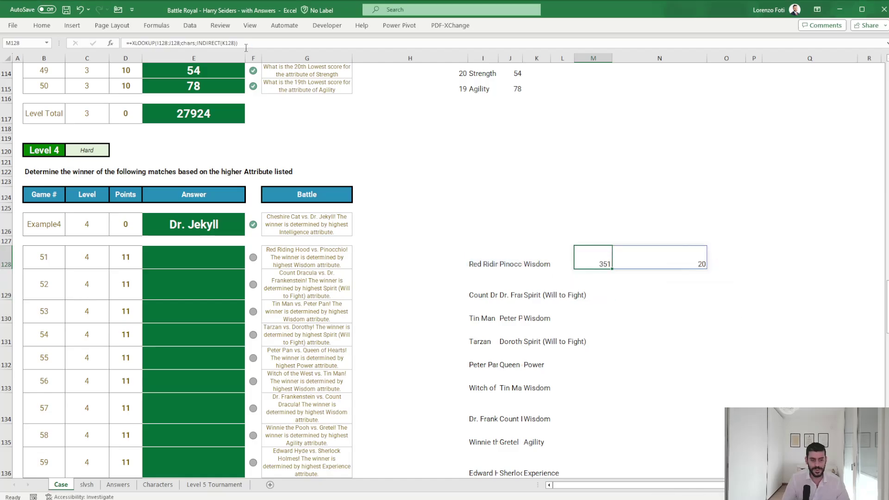
Fill the attribute lookup formula down column M for rows 128 to 147
key(ctrl+c)
key(Left)
key(Left)
key(Left)
key(Left)
key(ctrl+Down)
key(Right)
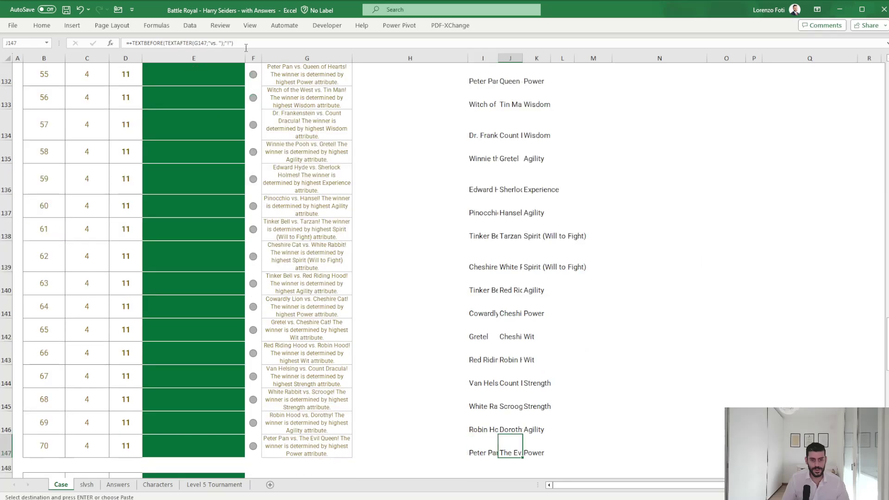
key(Right)
key(Right)
key(Right)
key(ctrl+shift+Up)
key(ctrl+v)
key(Escape)
key(ctrl+Up)
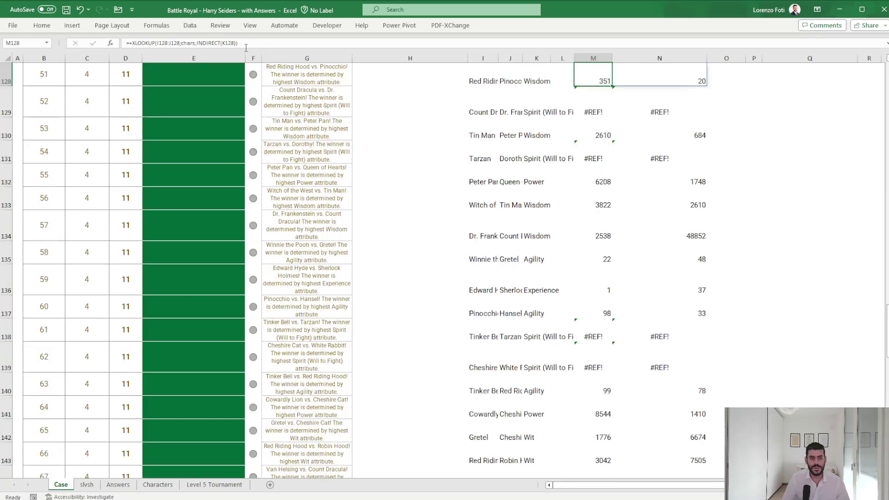
key(ctrl+Up)
key(ctrl+Down)
key(ctrl+Down)
key(ctrl+Up)
scroll(352, 192, up, 2)
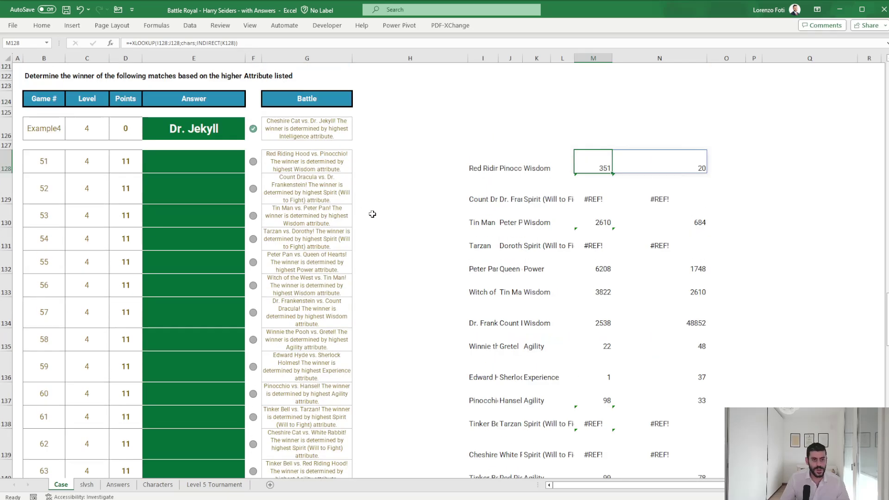
Remove '(Will to Fight)' from the Tarzan vs. Dorothy and Tinker Bell vs. Tarzan battle texts
click(297, 246)
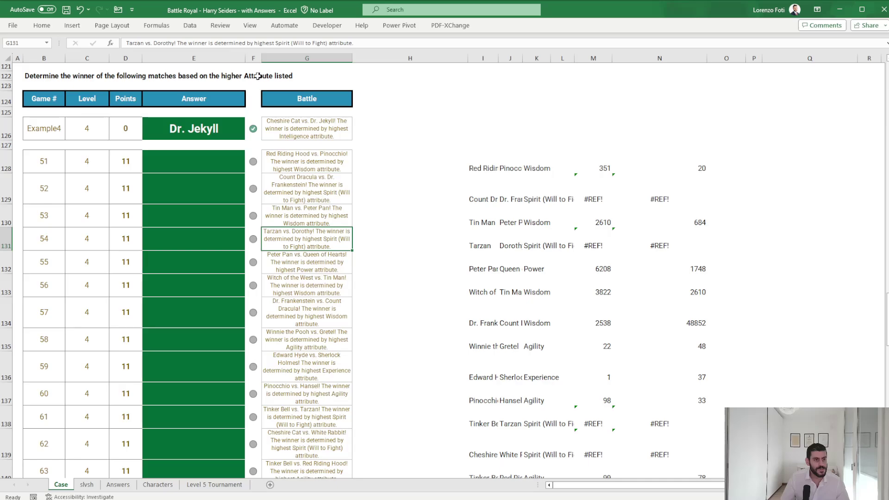
click(327, 44)
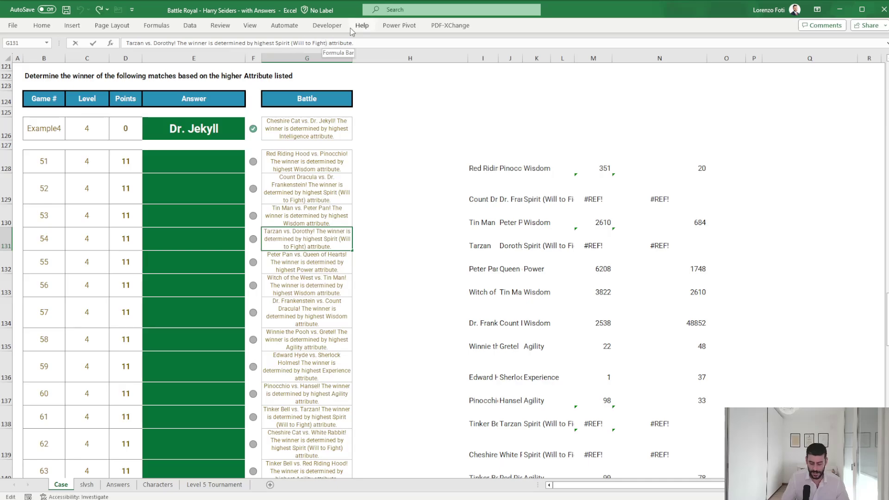
key(BackSpace)
key(BackSpace)
key(BackSpace)
key(BackSpace)
key(BackSpace)
key(BackSpace)
key(BackSpace)
key(BackSpace)
key(BackSpace)
key(BackSpace)
key(BackSpace)
key(BackSpace)
key(BackSpace)
key(BackSpace)
key(BackSpace)
key(BackSpace)
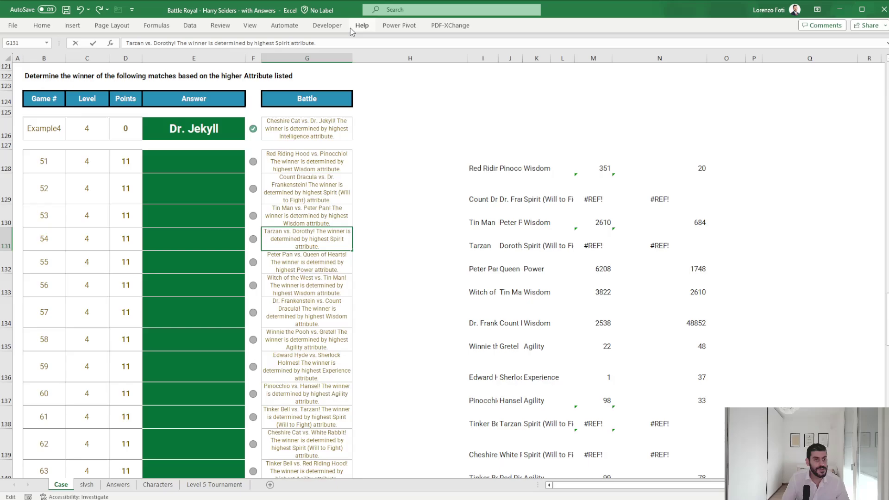
key(Return)
key(Down)
key(Down)
key(Down)
key(Down)
key(Down)
key(Down)
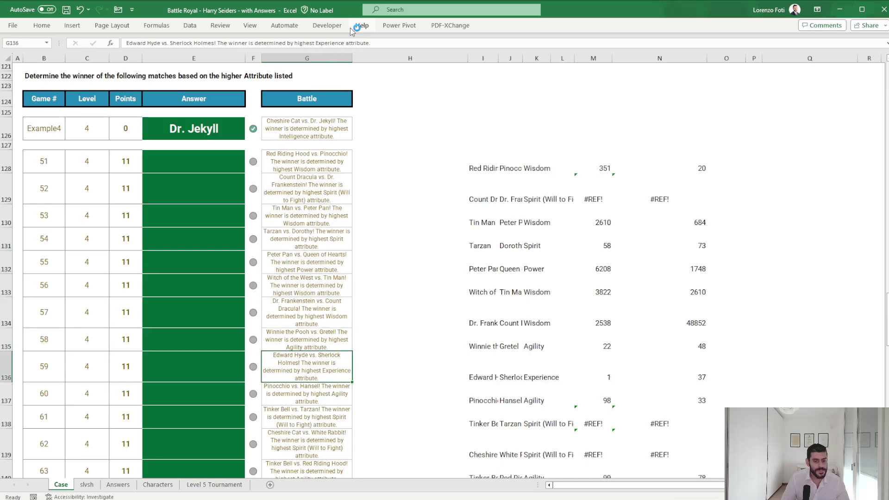
click(336, 43)
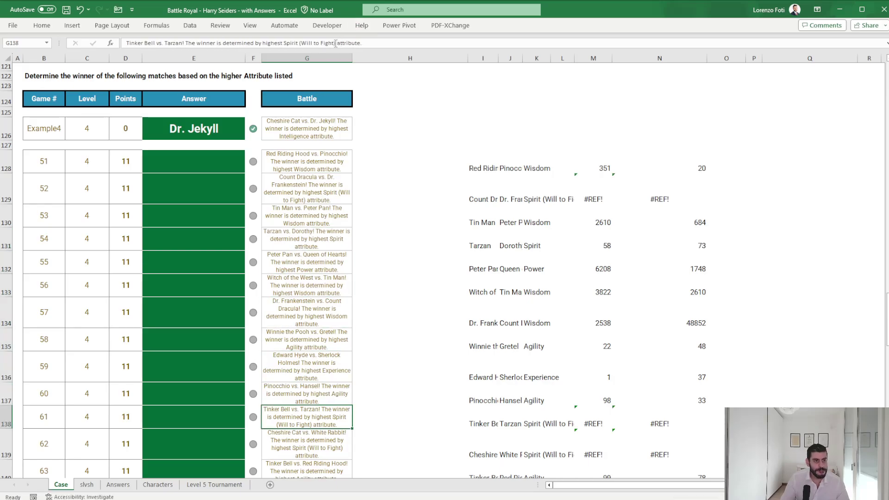
key(BackSpace)
key(BackSpace)
key(BackSpace)
key(BackSpace)
key(BackSpace)
key(BackSpace)
key(BackSpace)
key(BackSpace)
key(BackSpace)
key(BackSpace)
key(BackSpace)
key(BackSpace)
key(BackSpace)
key(BackSpace)
key(BackSpace)
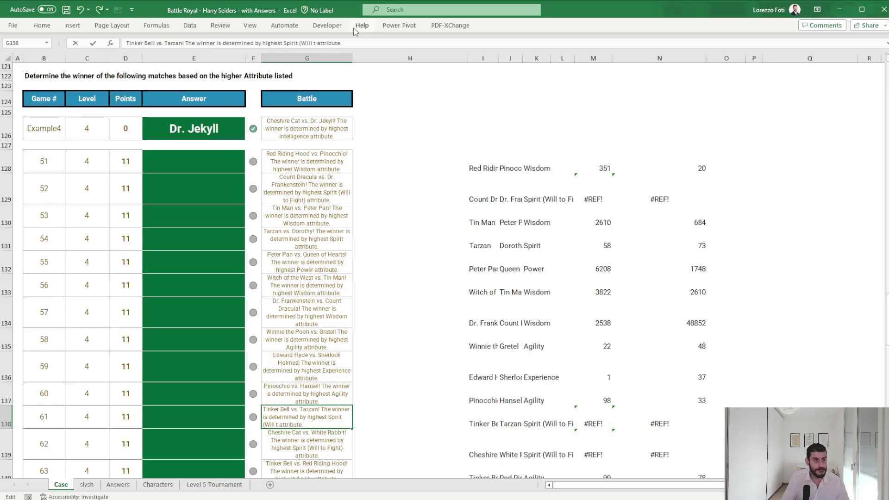
key(BackSpace)
key(Return)
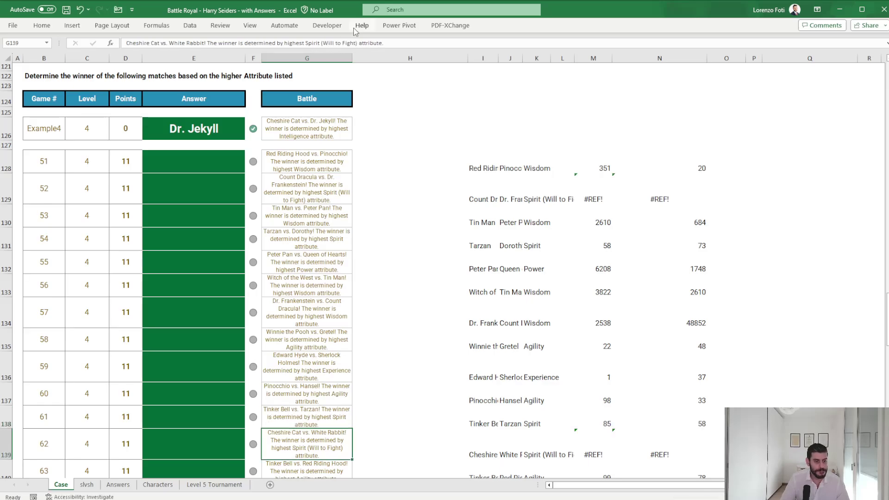
Trim '(Will to Fight)' from the Cheshire Cat vs. White Rabbit and Count Dracula vs. Dr. Frankenstein texts
click(358, 43)
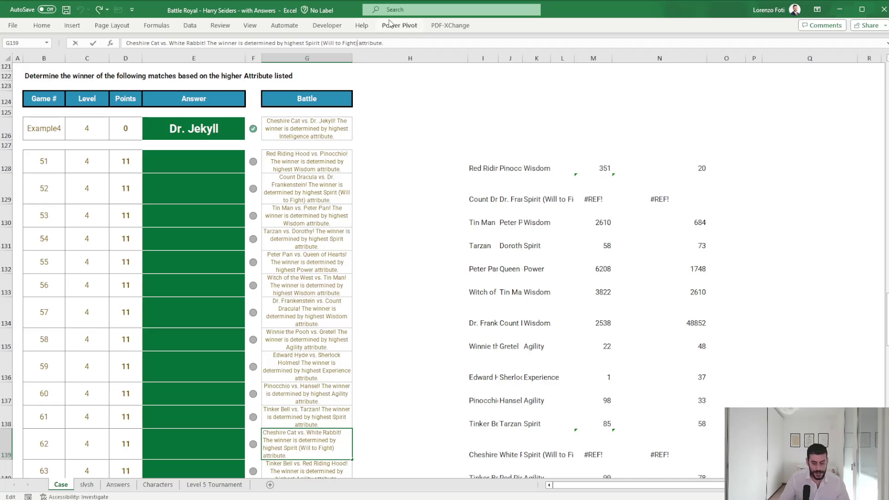
key(BackSpace)
key(BackSpace)
key(BackSpace)
key(BackSpace)
key(BackSpace)
key(BackSpace)
key(BackSpace)
key(BackSpace)
key(BackSpace)
key(BackSpace)
key(BackSpace)
key(BackSpace)
key(BackSpace)
key(BackSpace)
key(BackSpace)
key(BackSpace)
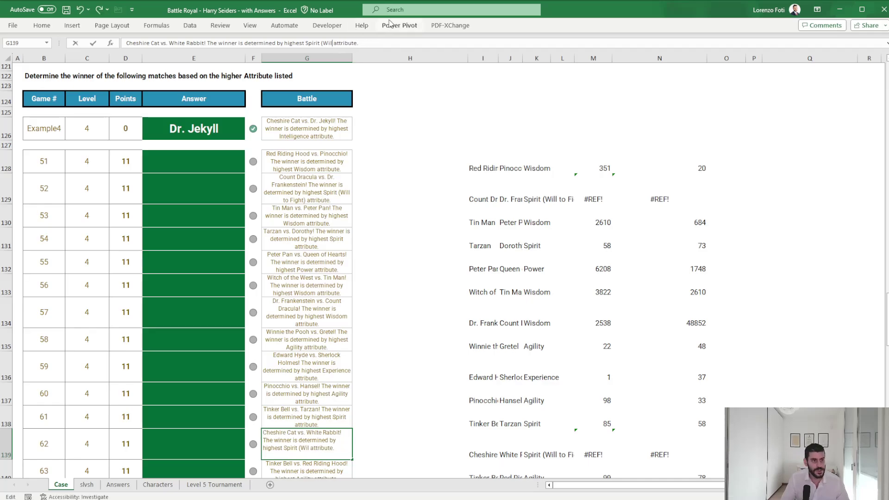
key(Return)
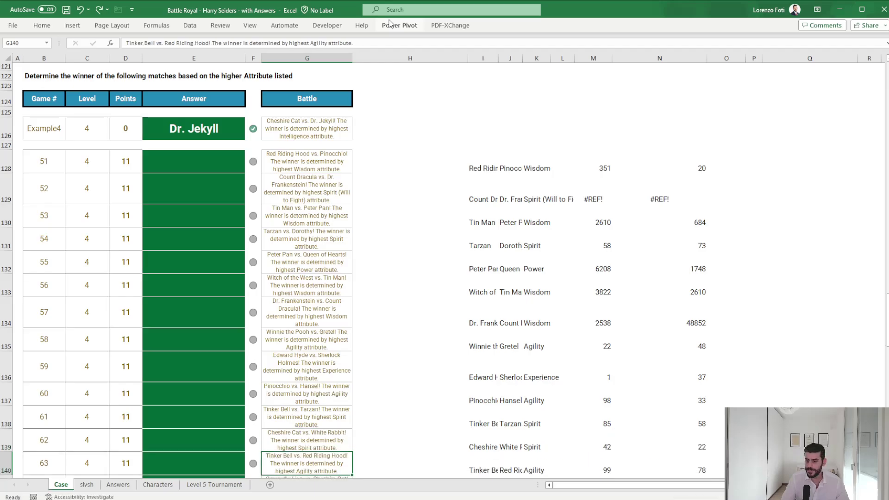
click(335, 192)
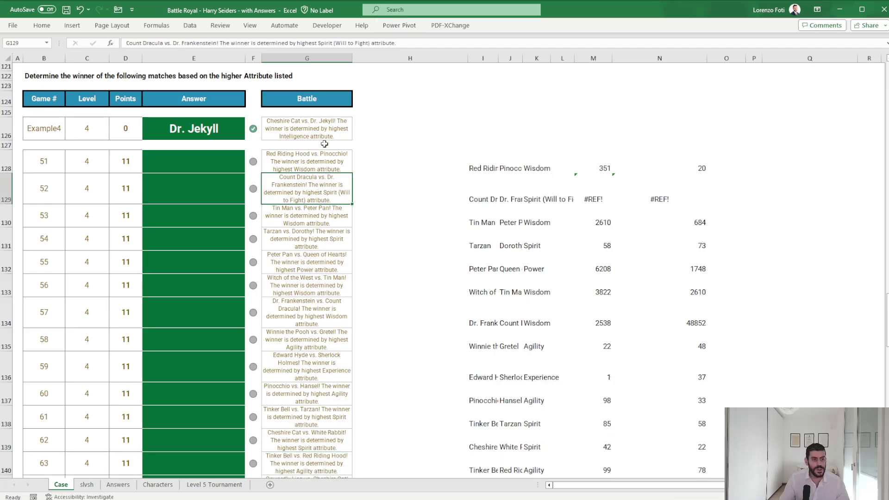
click(371, 42)
key(BackSpace)
key(BackSpace)
key(BackSpace)
key(BackSpace)
key(BackSpace)
key(BackSpace)
key(BackSpace)
key(BackSpace)
key(BackSpace)
key(BackSpace)
key(BackSpace)
key(BackSpace)
key(BackSpace)
key(BackSpace)
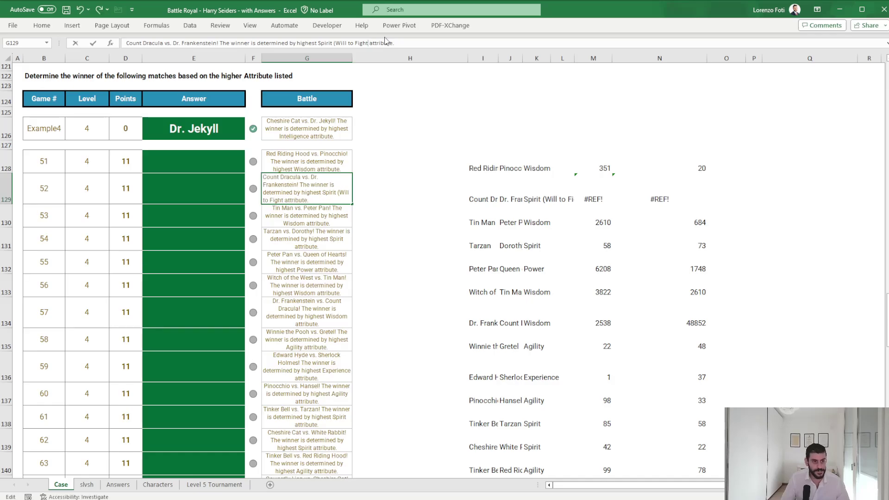
key(BackSpace)
key(Tab)
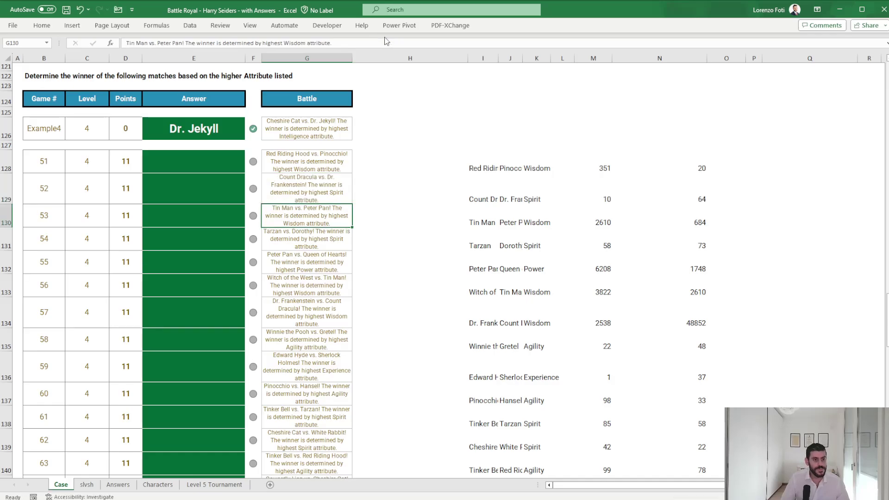
key(Up)
key(Right)
key(Right)
key(Right)
key(Right)
key(Right)
key(Right)
key(Right)
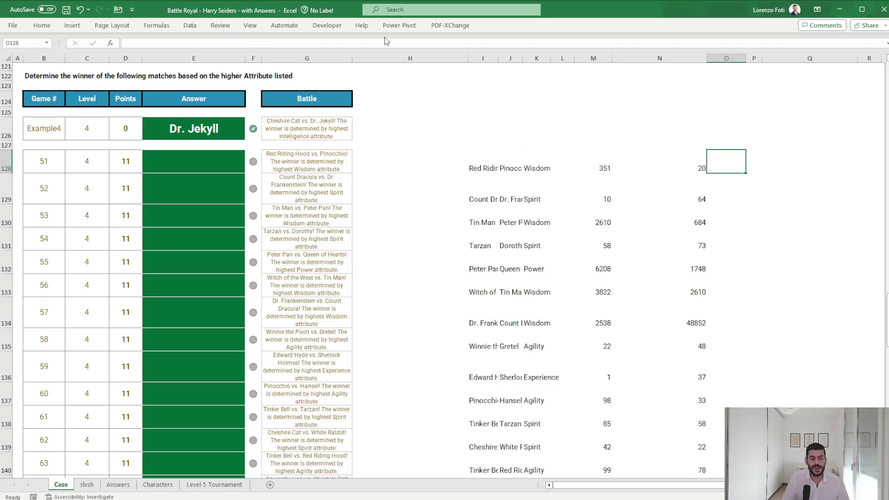
Enter =IF(M128>N128;I128;J128) in O128 and fill it down column O
text(+if()
key(Left)
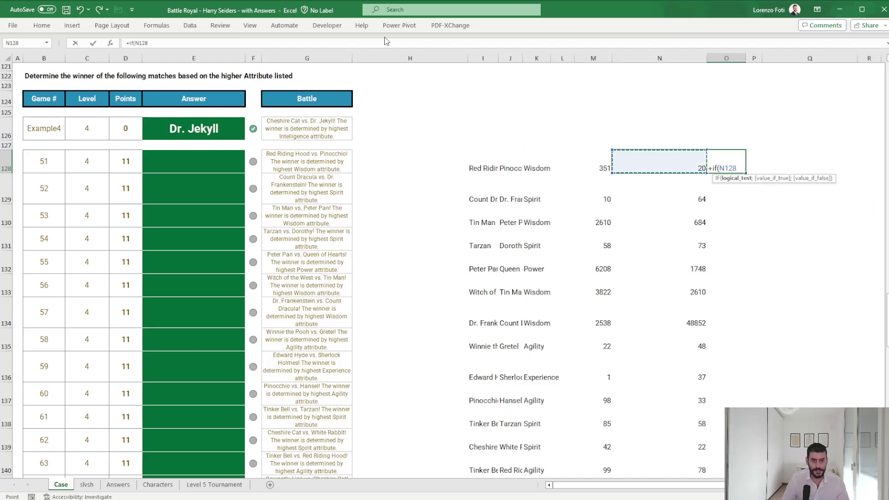
key(Left)
text(>)
key(Left)
text(;)
key(Left)
key(Left)
key(Left)
key(Left)
key(Left)
key(Left)
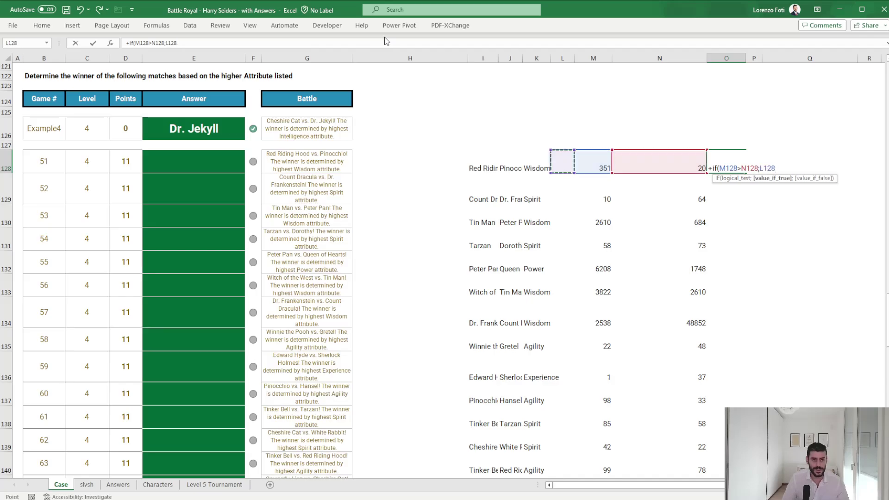
text(;)
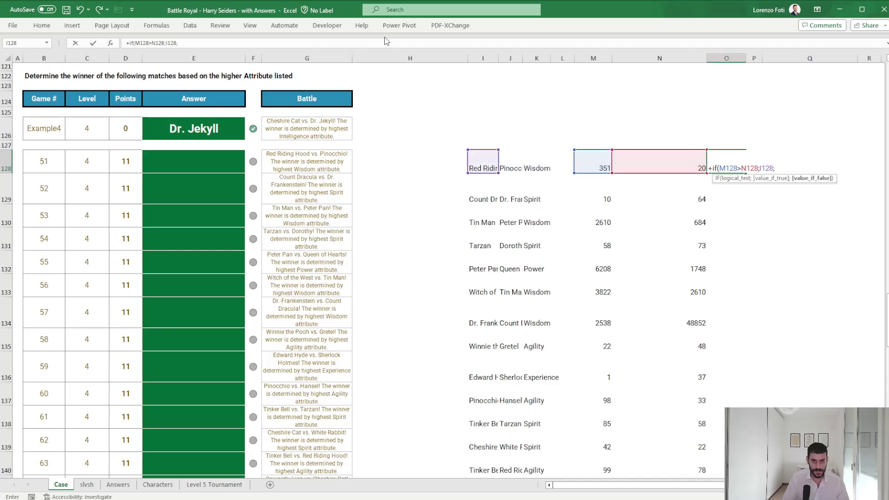
key(Left)
key(Left)
key(Left)
key(Left)
key(Left)
text())
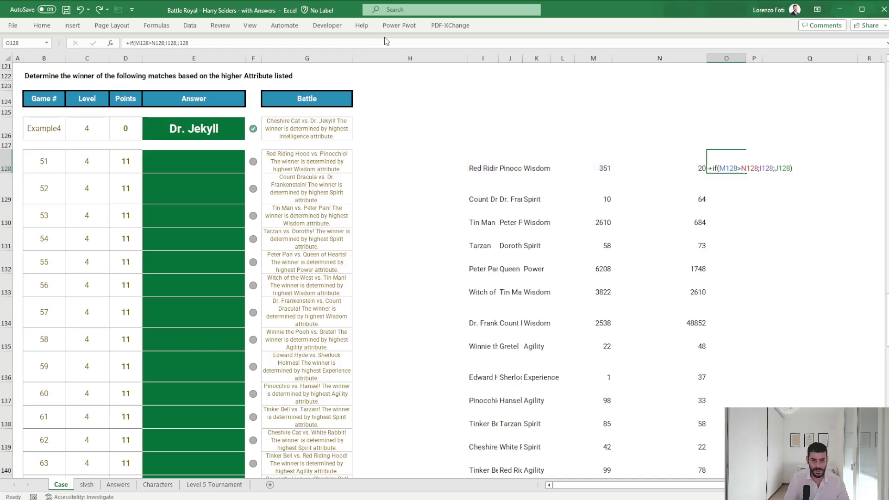
key(ctrl+Return)
key(ctrl+c)
key(ctrl+shift+Down)
key(Return)
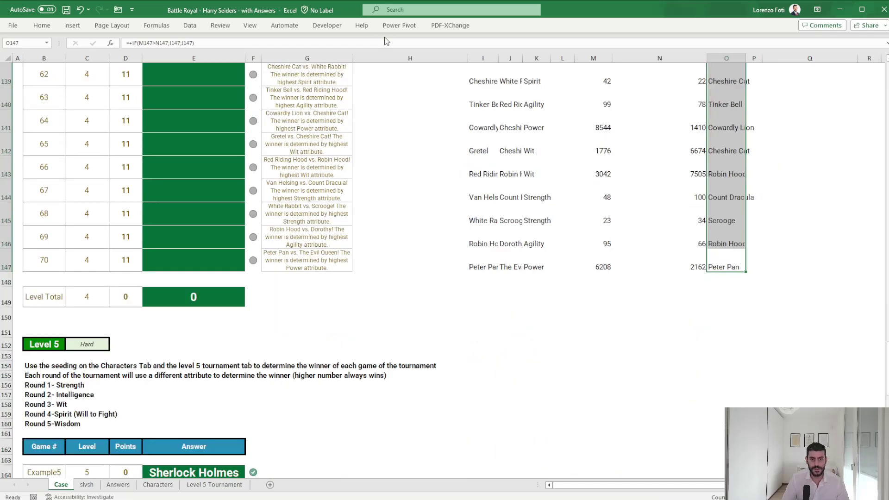
Set the Answer cells E128:E147 to reference the winners in column O
key(Left)
key(Left)
key(Left)
key(Left)
key(Left)
key(Left)
key(Left)
key(Left)
key(Left)
key(Left)
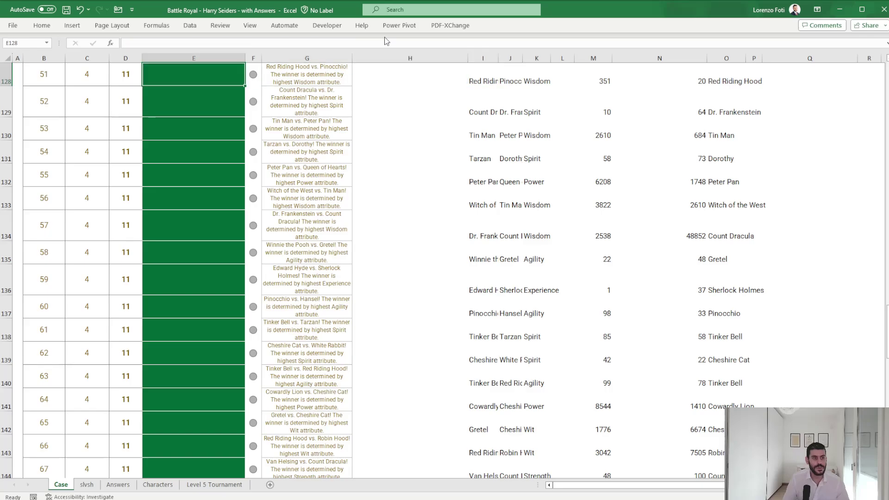
text(+)
key(Right)
key(Right)
key(Right)
key(Right)
key(Right)
key(Right)
key(Right)
key(Right)
key(Right)
key(ctrl+shift+Down)
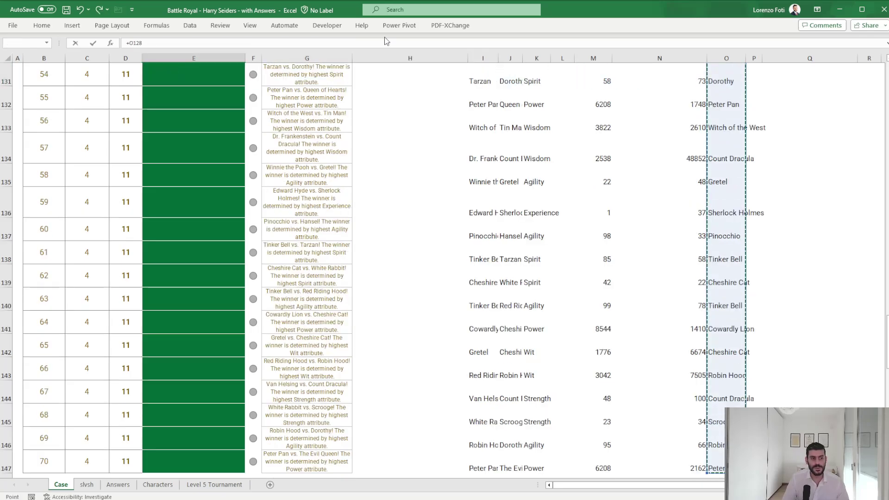
key(ctrl+Return)
key(ctrl+Up)
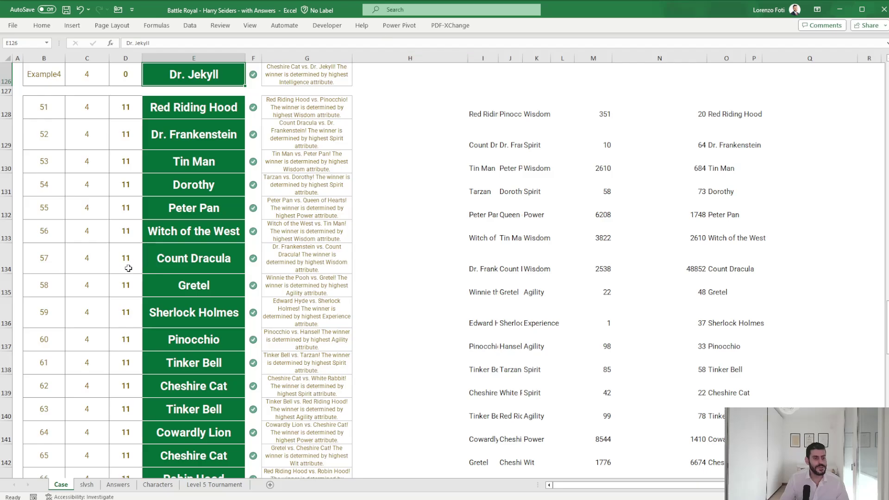
Scroll down to view the Level 4 total of 317 and the Level 5 rules
scroll(140, 271, down, 7)
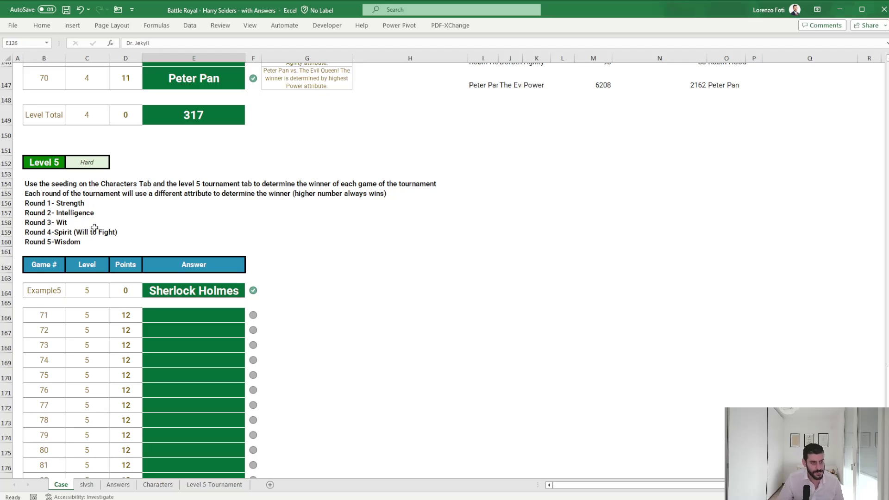
Open the Level 5 Tournament sheet and review the round headers and first Round 1 matchups
click(214, 485)
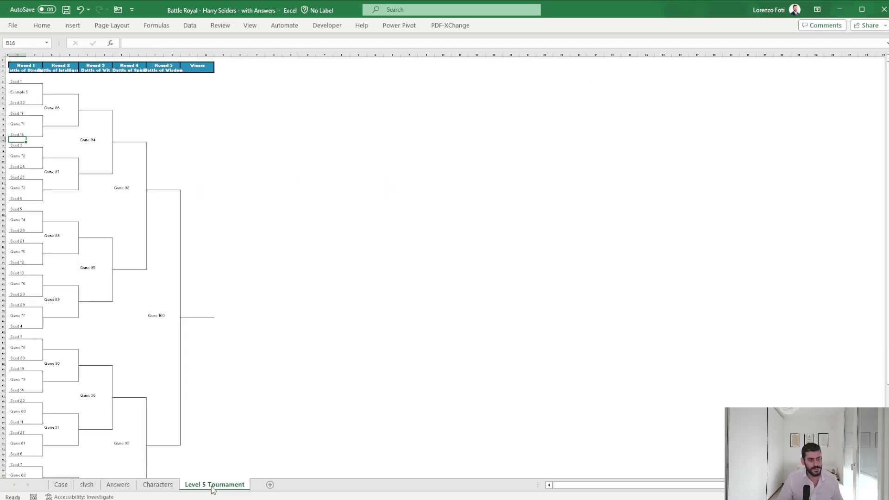
scroll(173, 349, up, 5)
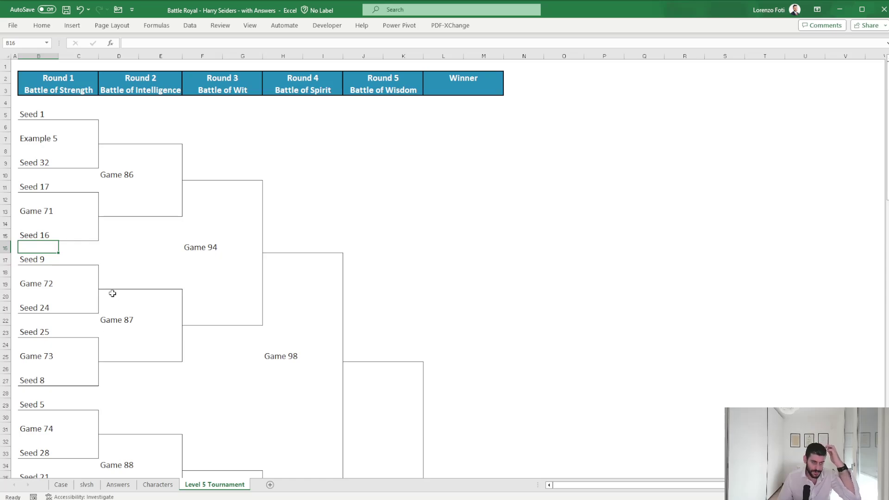
drag(64, 88, 397, 79)
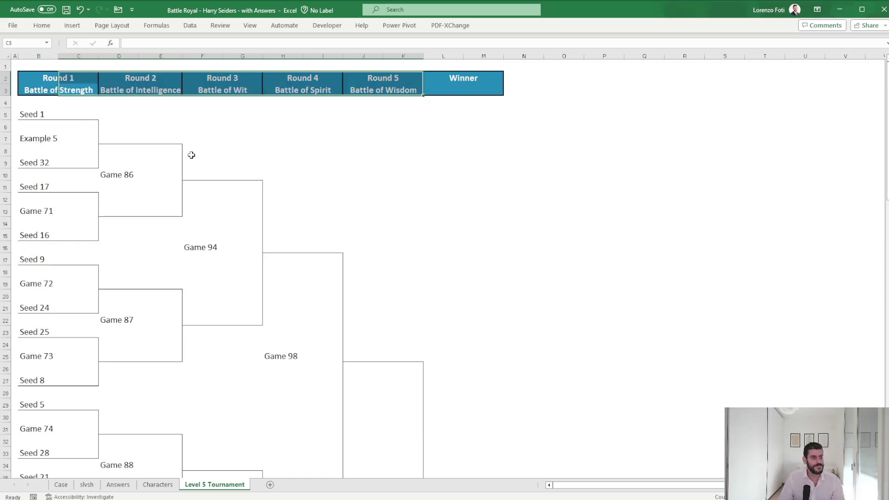
click(76, 121)
click(49, 114)
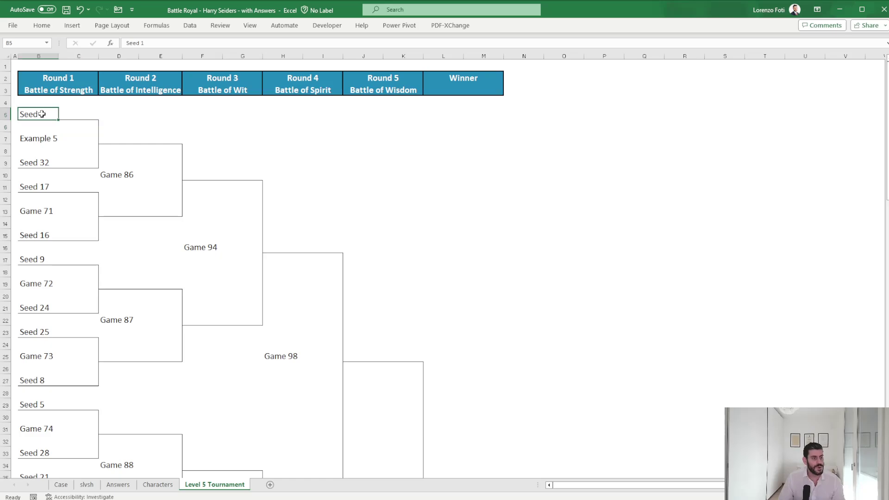
click(40, 160)
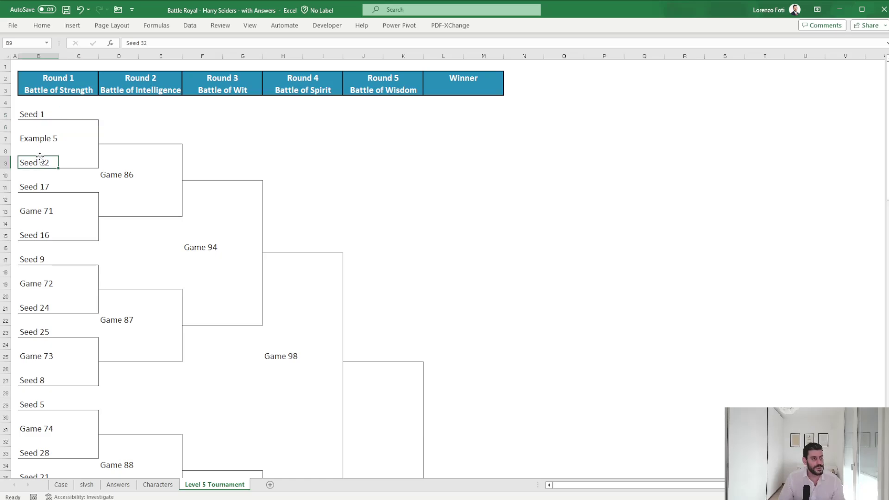
click(41, 137)
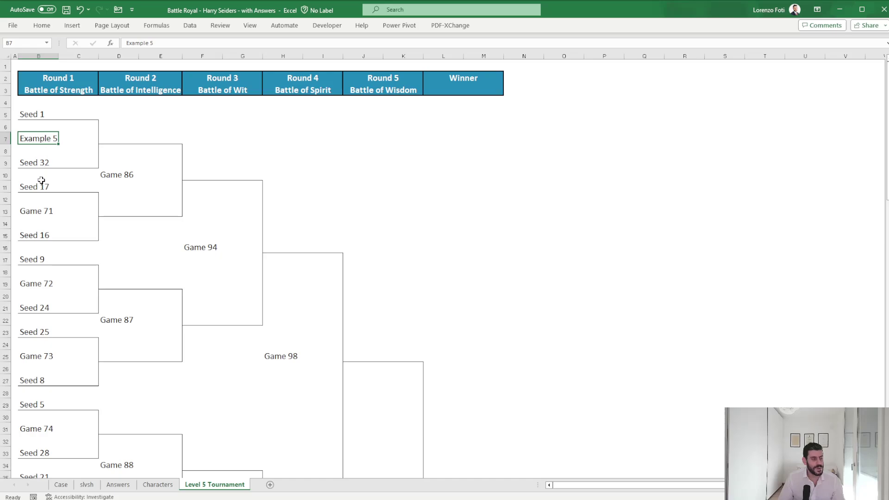
click(45, 216)
click(42, 140)
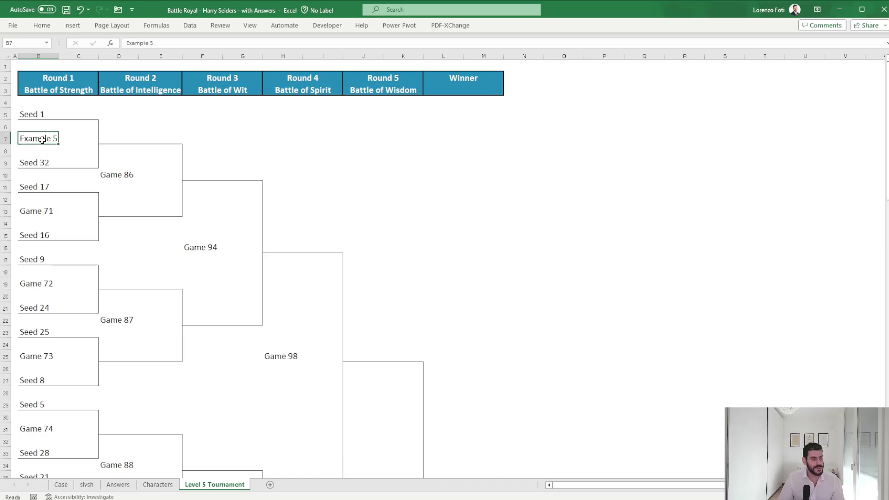
click(47, 211)
click(39, 282)
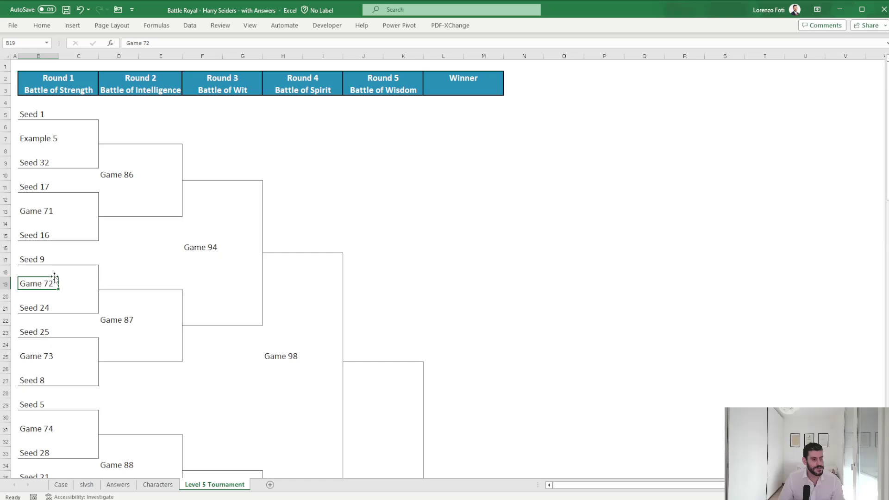
Review the Seed 9 vs. Seed 24 matchup, Game 86, and Seeds 1, 32, 17 and 16
click(36, 262)
click(38, 310)
click(37, 258)
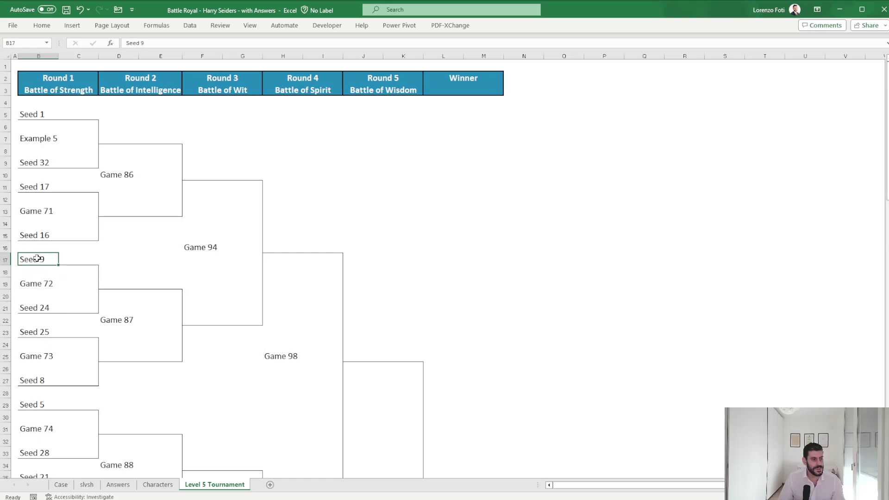
click(38, 311)
click(36, 259)
click(112, 176)
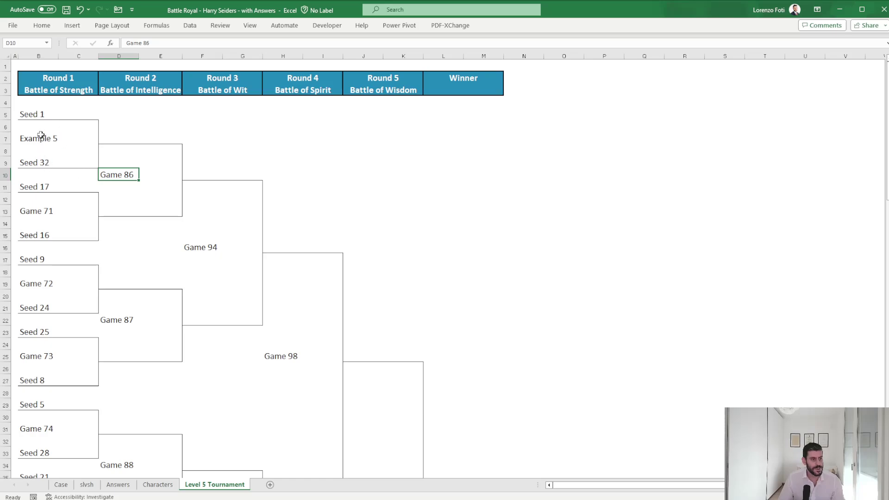
click(40, 113)
click(40, 159)
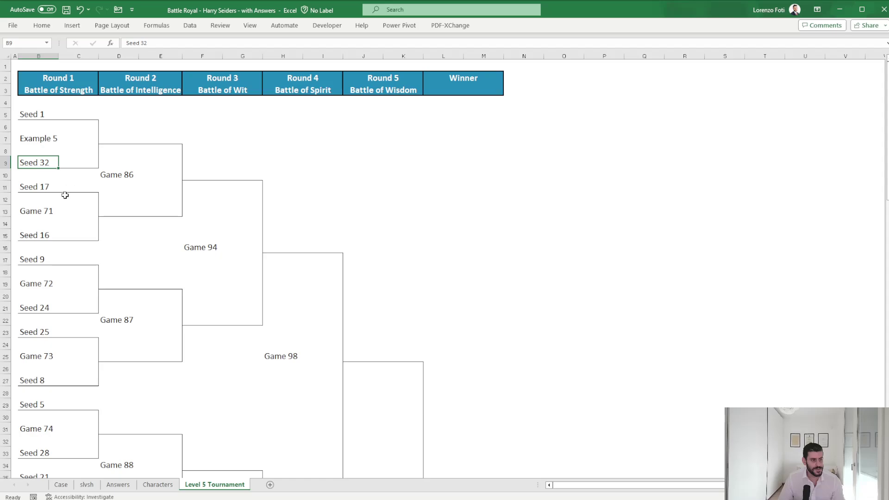
click(34, 186)
click(37, 236)
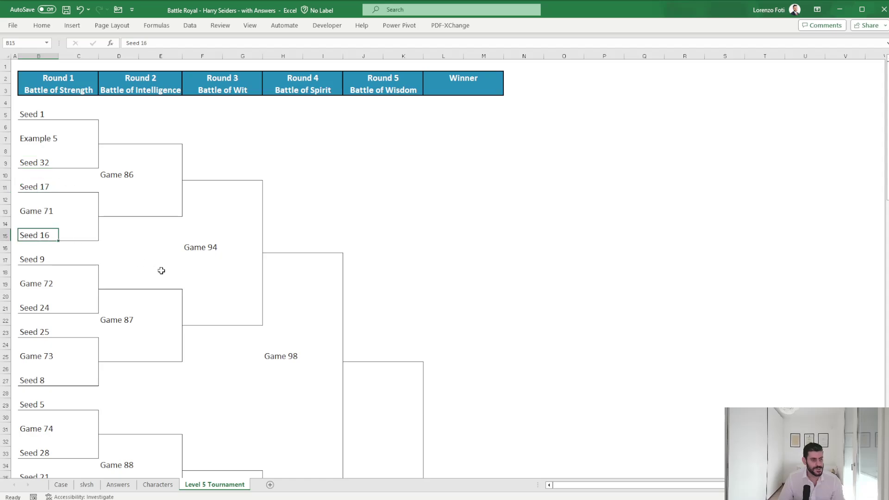
On slvsh set C4 to level 5 and E4 to Example5, checking Level 5 on the Case sheet
click(86, 485)
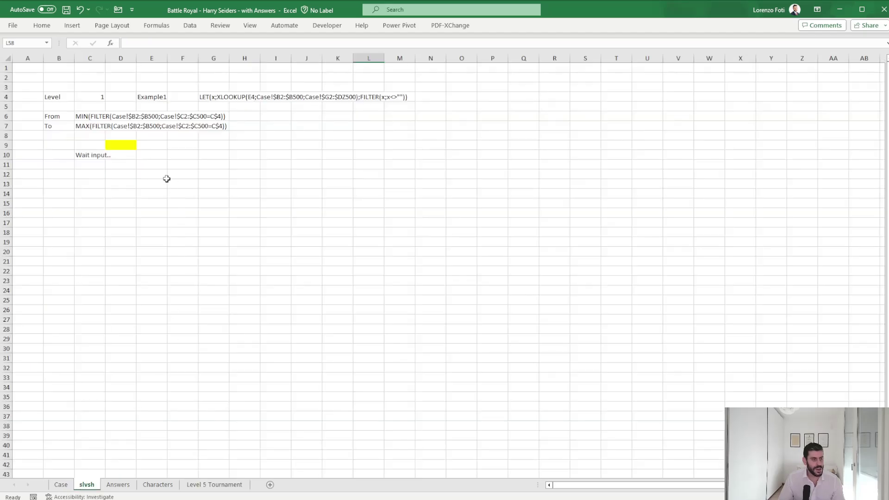
click(87, 96)
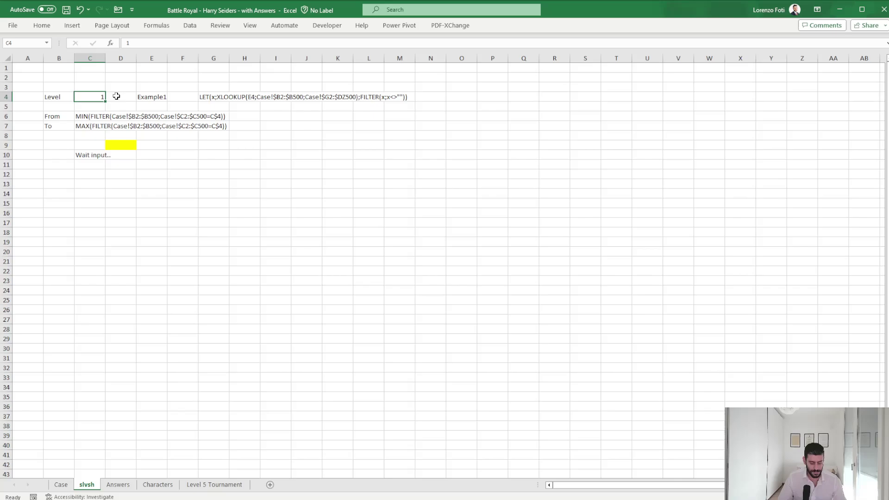
text(5)
key(Tab)
key(Tab)
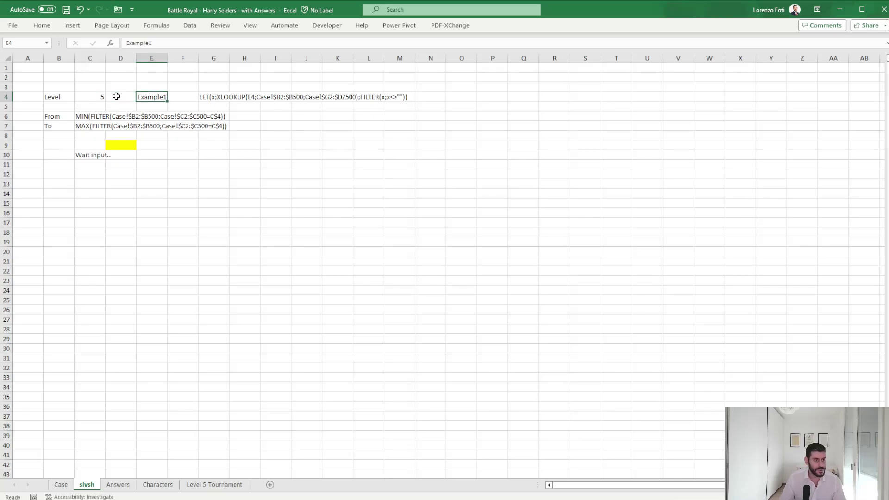
click(256, 43)
key(BackSpace)
text(5)
key(Return)
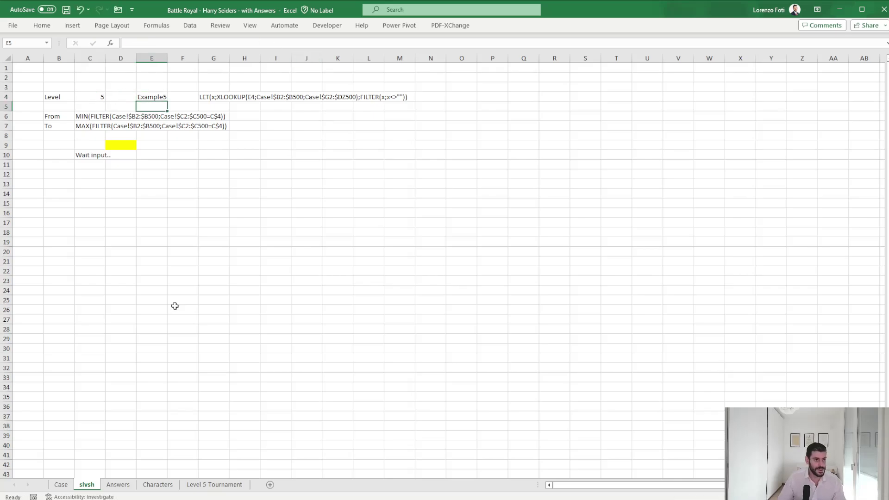
click(61, 485)
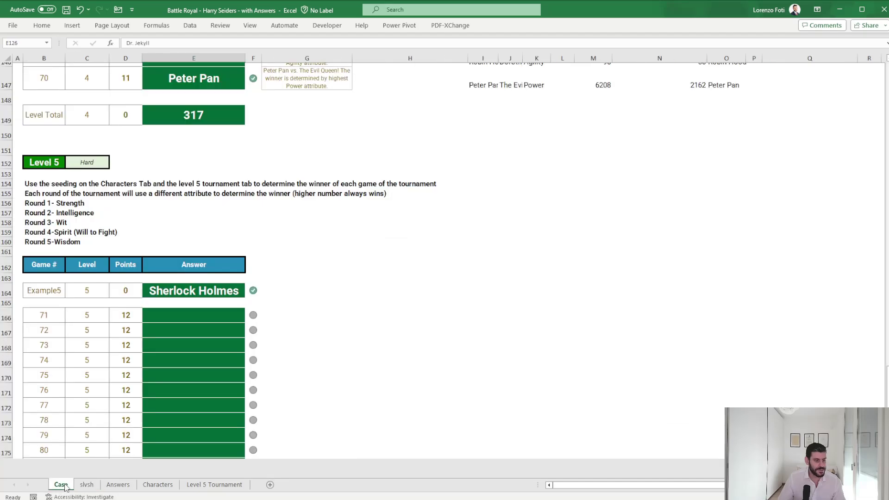
scroll(122, 369, down, 3)
scroll(141, 324, up, 2)
click(86, 484)
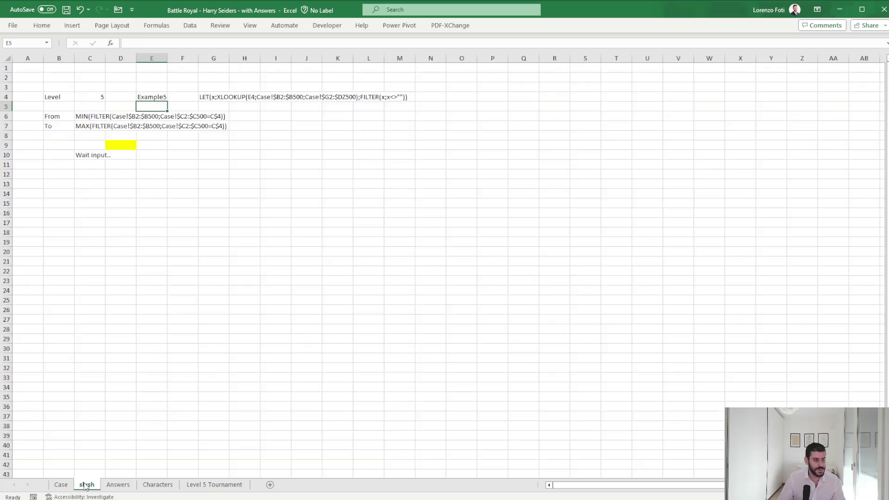
Prefix = to the C6 and C7 texts so From and To return 71 and 100
click(99, 117)
click(126, 43)
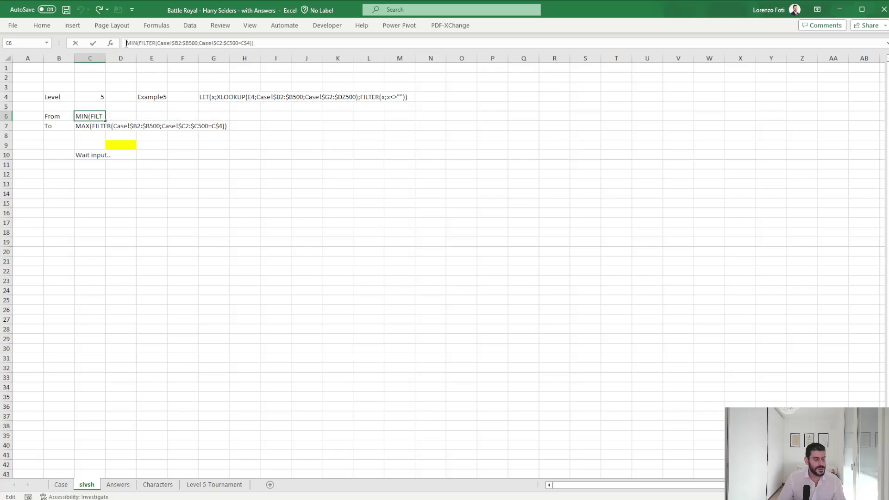
text(=)
key(Return)
click(126, 43)
text(=)
key(Return)
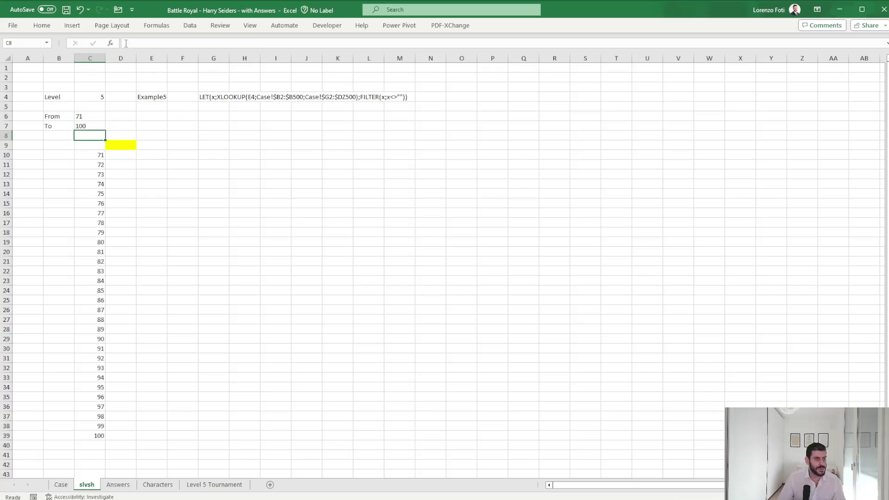
click(232, 146)
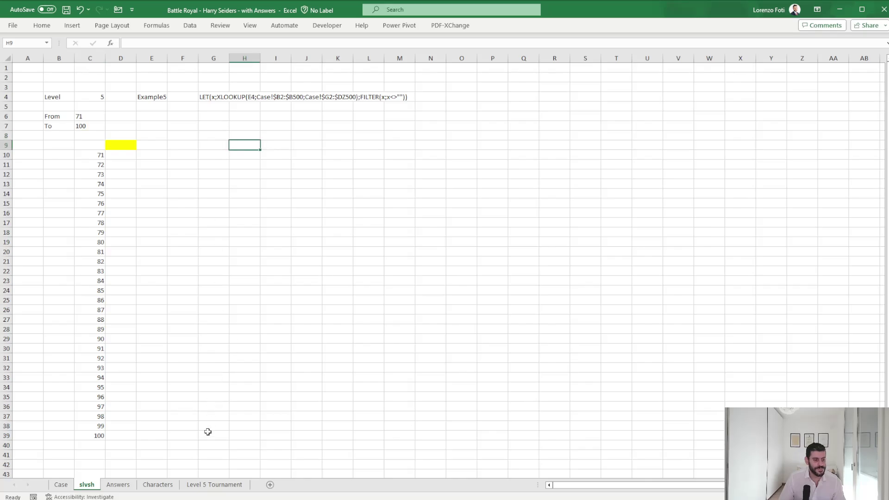
click(208, 485)
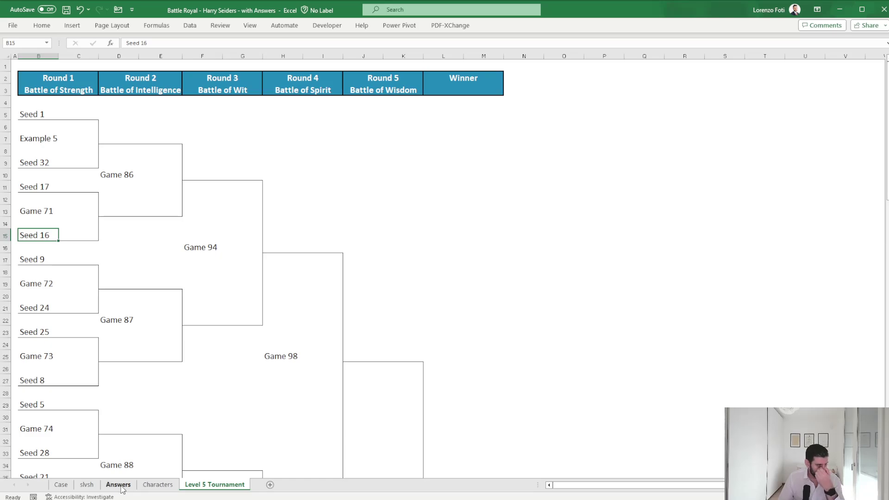
click(86, 485)
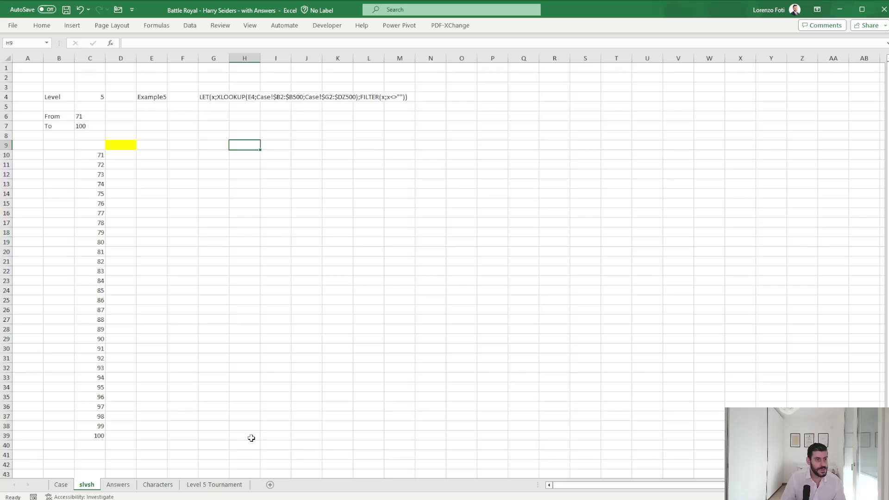
In H10, enter =C10:C39 to spill the game numbers 71 to 100
key(Down)
text(+)
key(Left)
key(Left)
key(Left)
key(Left)
key(Left)
key(ctrl+shift+Right)
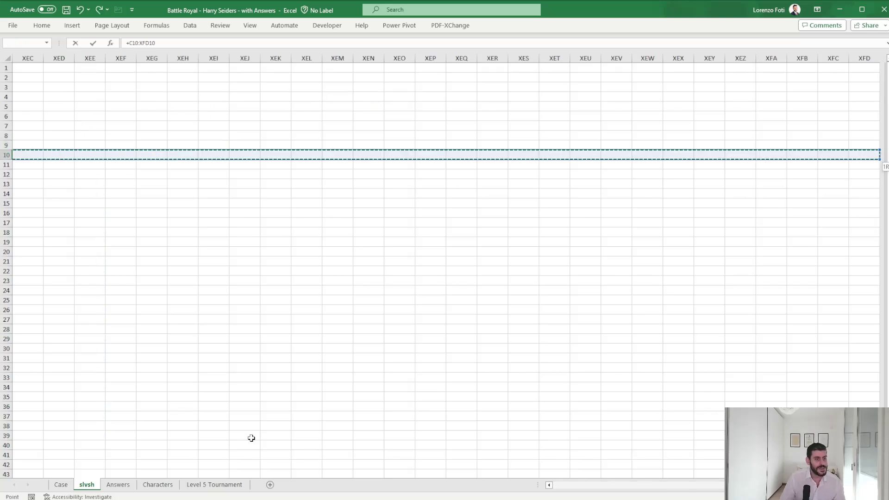
key(ctrl+shift+Left)
key(ctrl+shift+Down)
key(ctrl+Return)
key(Right)
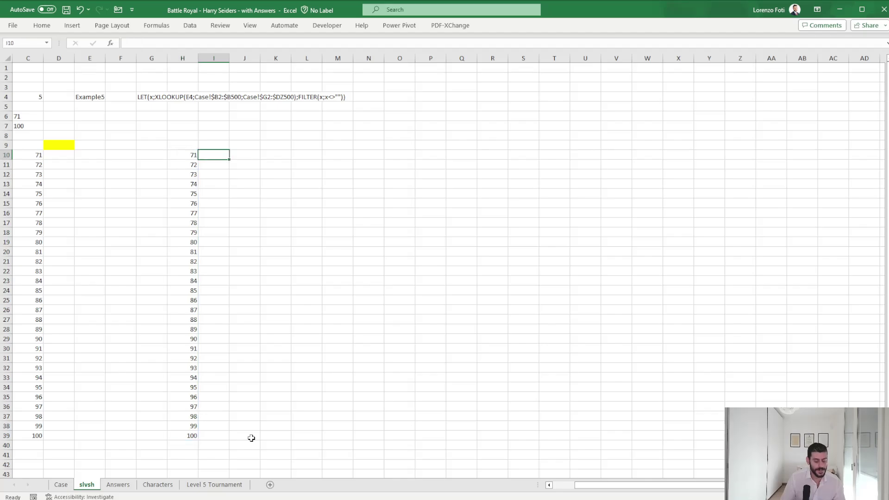
In I10, build labels Game 71–Game 100 with ="Game "&H10#, headed Example 5 in I9
text(+)
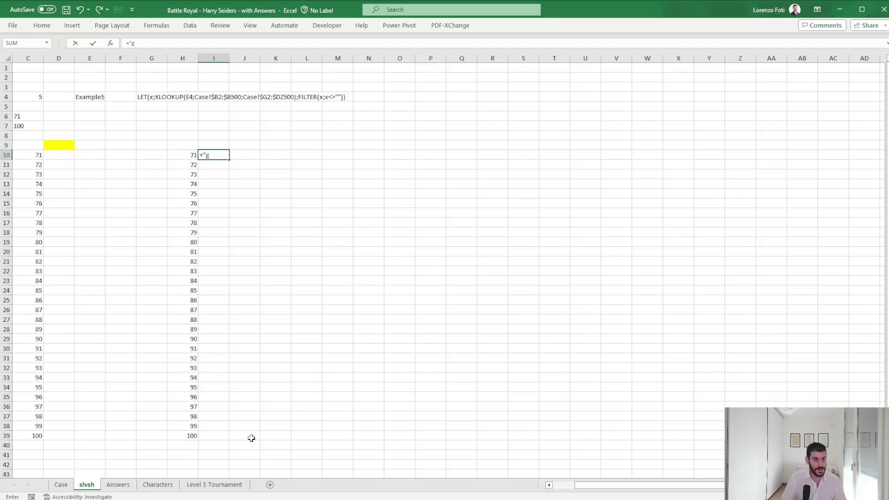
text("Game)
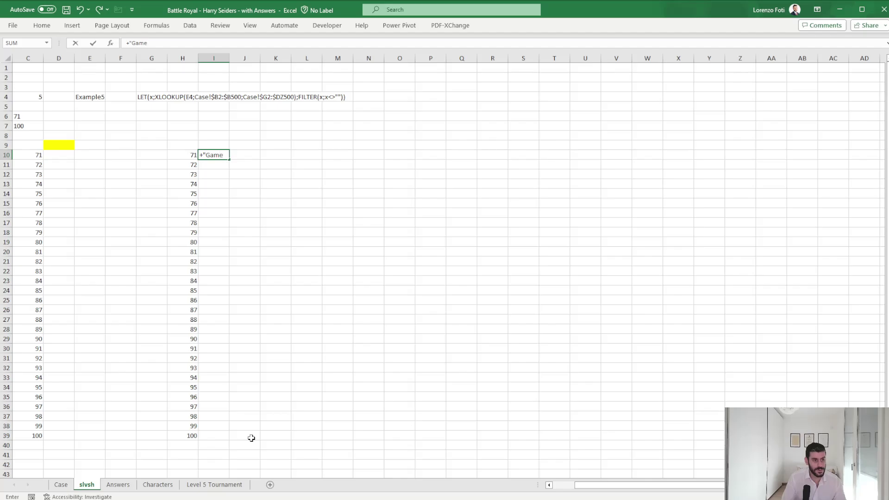
text( "&)
key(Left)
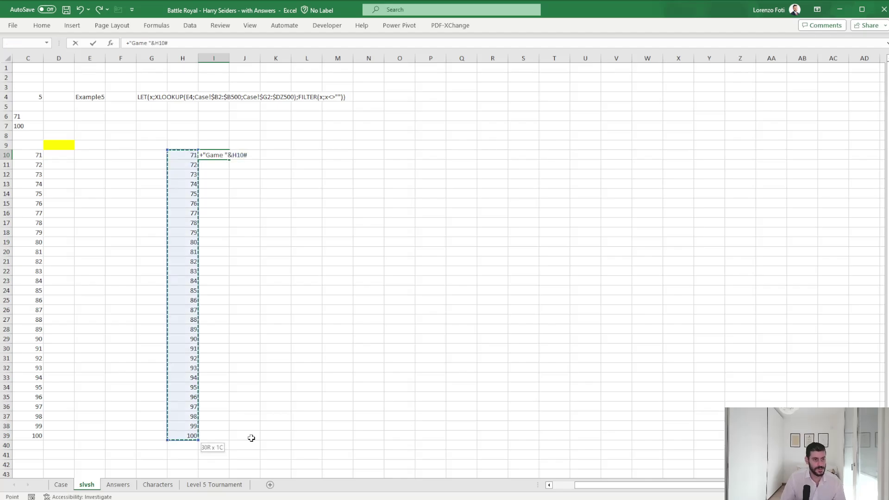
key(ctrl+Return)
key(Right)
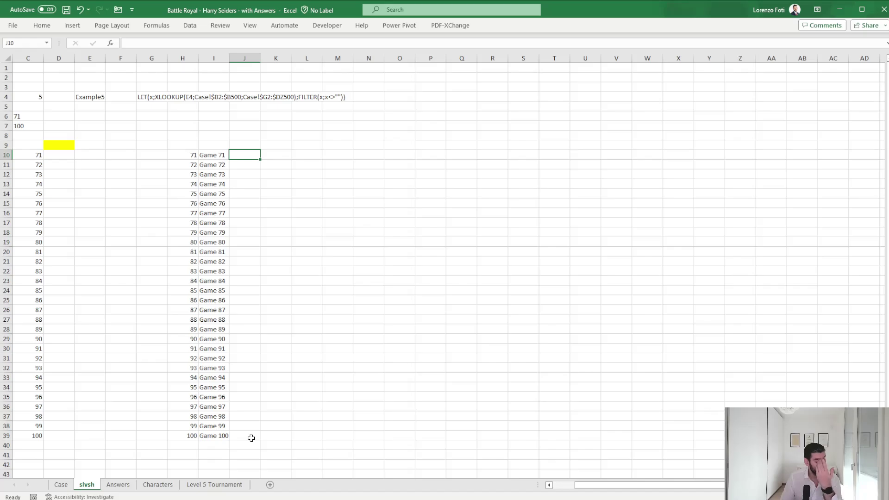
key(Up)
key(Left)
text(Ex)
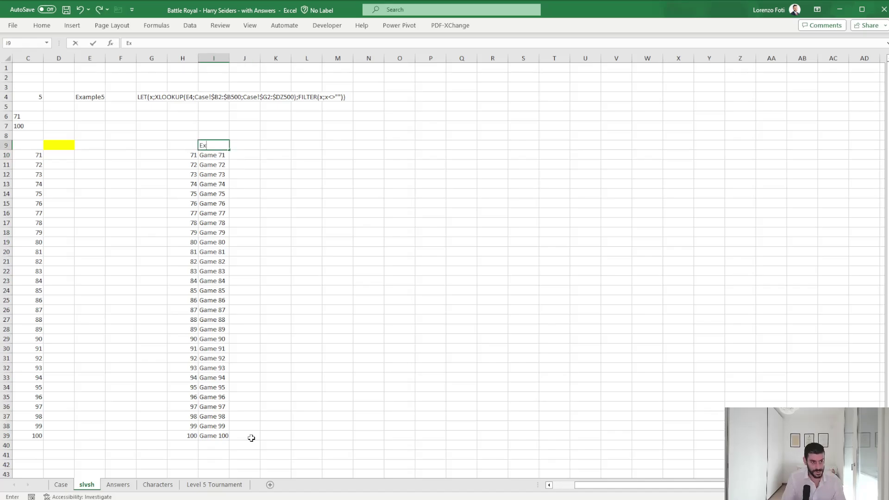
text(ample 5)
key(Return)
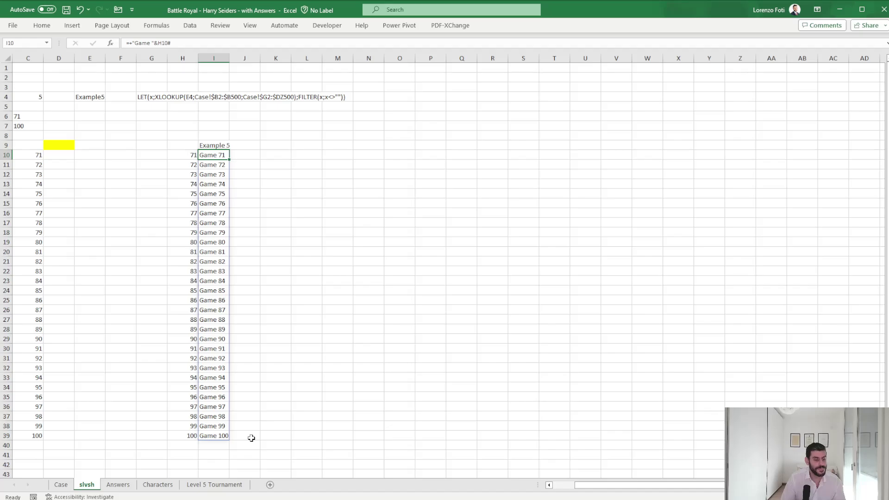
Go back to the Level 5 Tournament bracket sheet
key(Up)
key(Right)
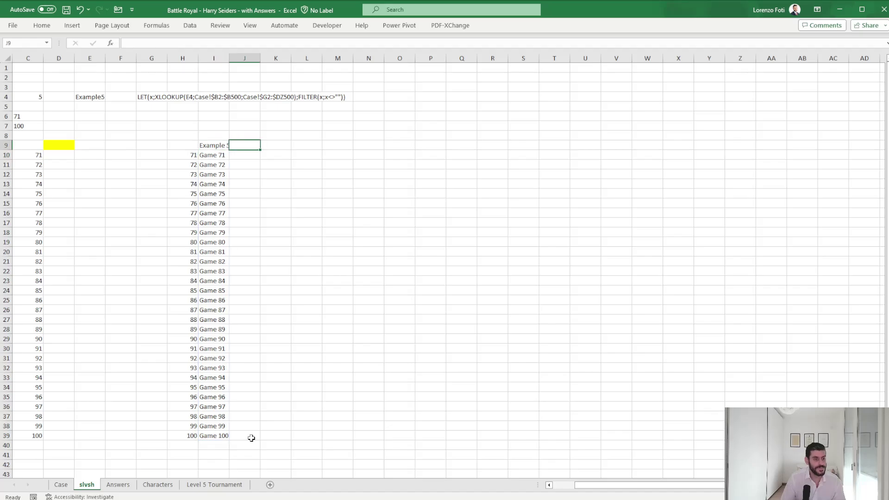
click(250, 154)
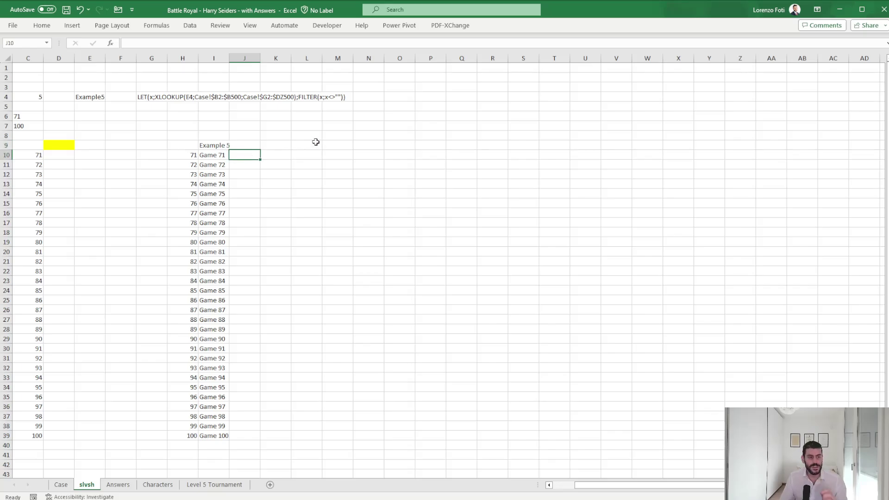
click(193, 486)
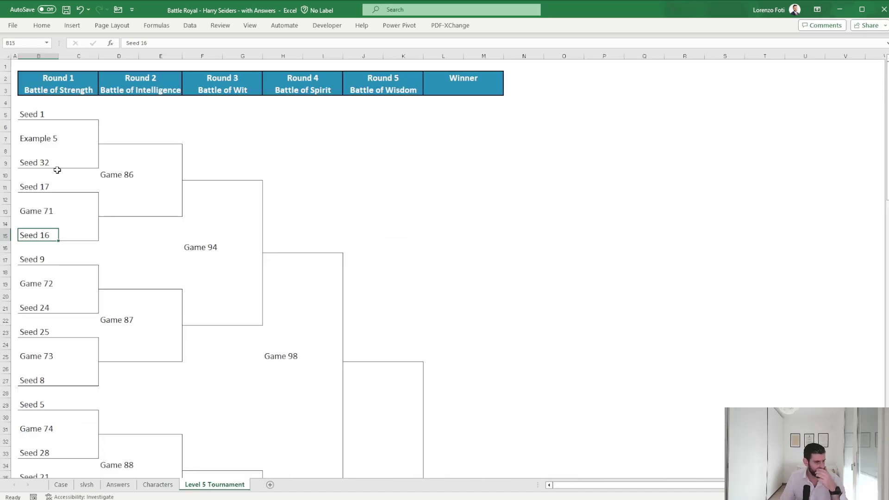
In O7, reference B7 so it shows the Example 5 game name
click(34, 138)
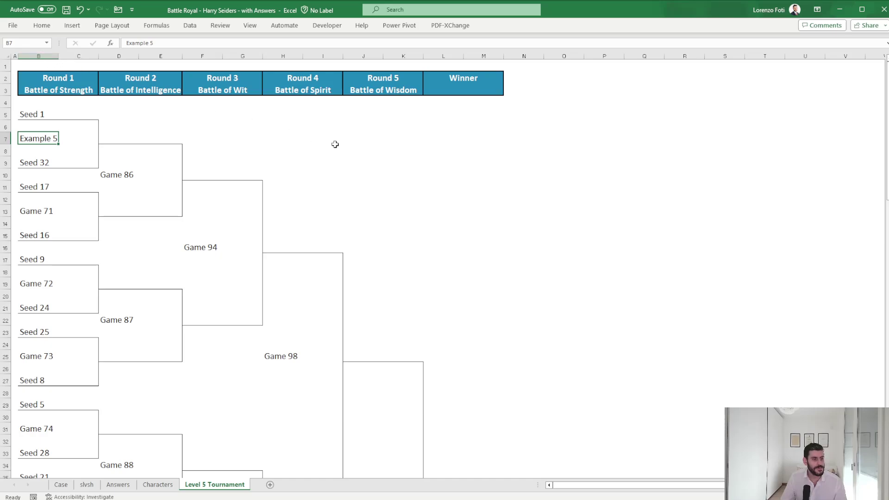
click(578, 142)
text(+)
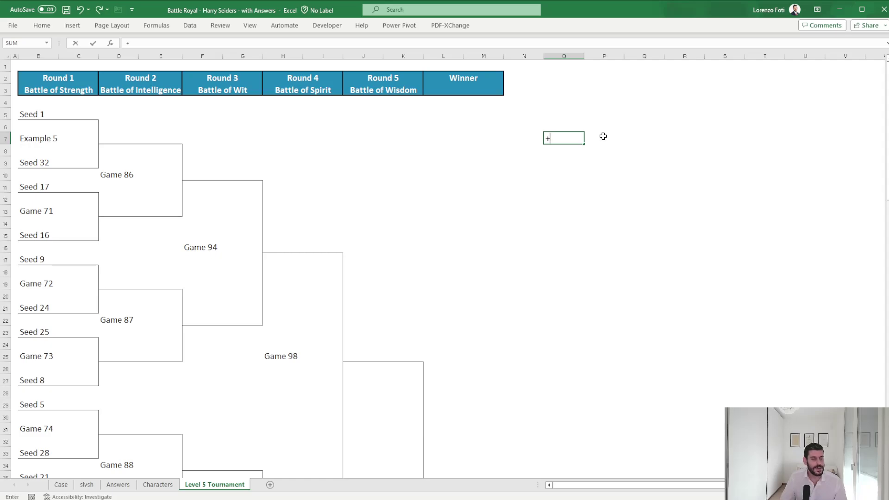
key(Left)
key(Left)
key(Left)
key(Left)
key(Left)
key(Left)
key(Left)
key(Left)
key(Left)
key(Left)
key(Left)
key(Left)
key(Left)
key(Left)
key(Right)
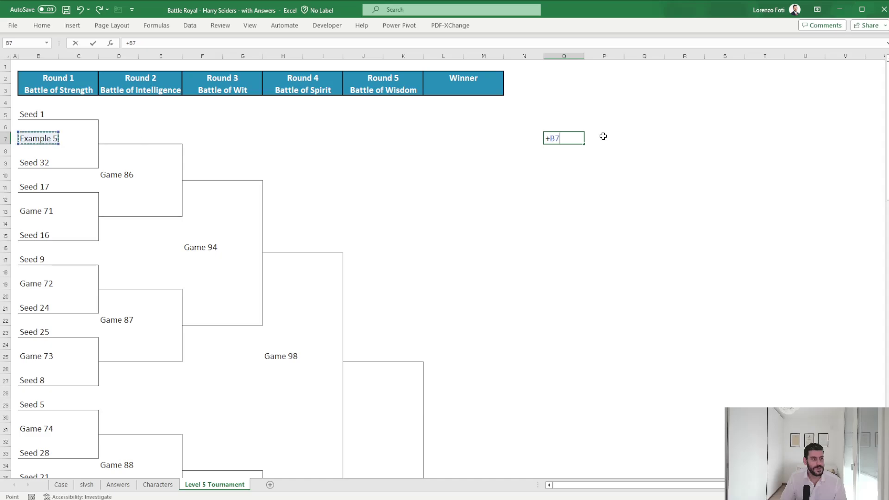
key(Return)
In P7 and Q7, reference B5 and B9 to show Seed 1 and Seed 32
click(604, 136)
text(+)
key(Left)
key(Left)
key(Left)
key(Left)
key(Left)
key(Left)
key(Left)
key(Left)
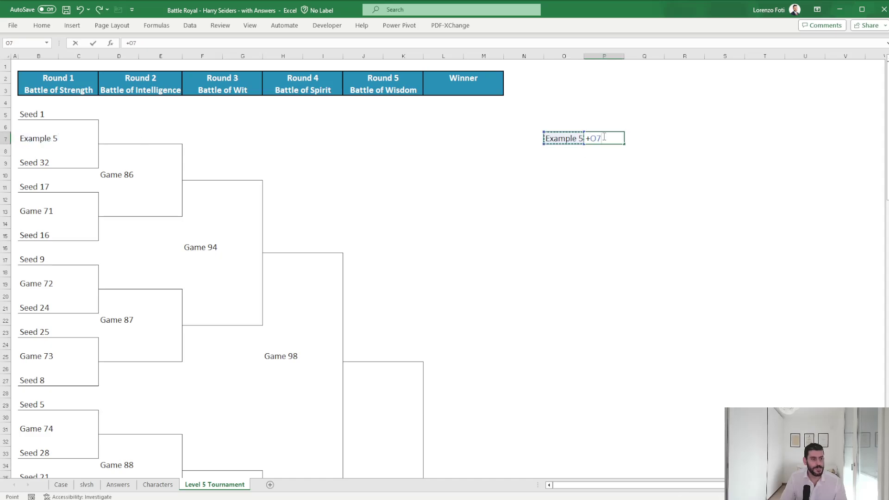
key(Left)
key(Left)
key(Left)
key(Left)
key(Left)
key(Left)
key(Up)
key(Up)
key(Return)
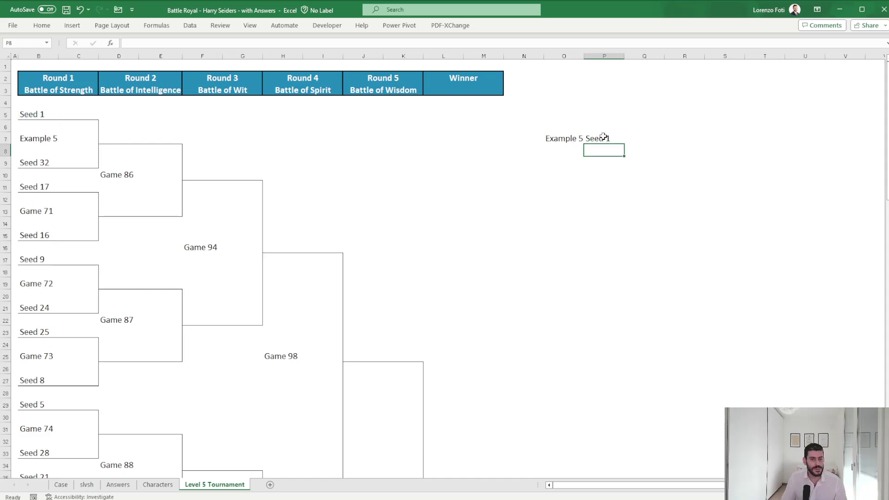
key(Up)
key(Right)
text(+)
key(Left)
key(Left)
key(Left)
key(Left)
key(Left)
key(Left)
key(Left)
key(Left)
key(Left)
key(Left)
key(Left)
key(Left)
key(Left)
key(Left)
key(Left)
key(Left)
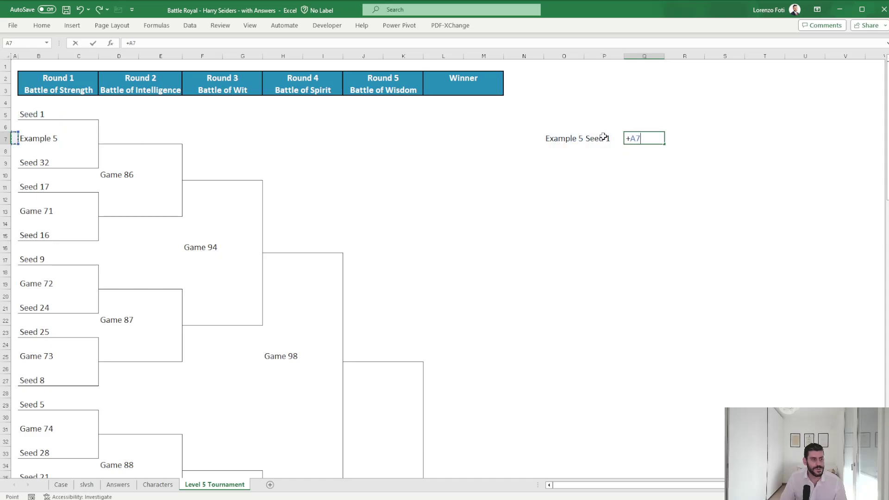
key(Right)
key(Down)
key(Down)
key(Return)
Copy O7:Q7 and paste it every six rows down to O97 for Games 71–85
key(Up)
key(Left)
key(Left)
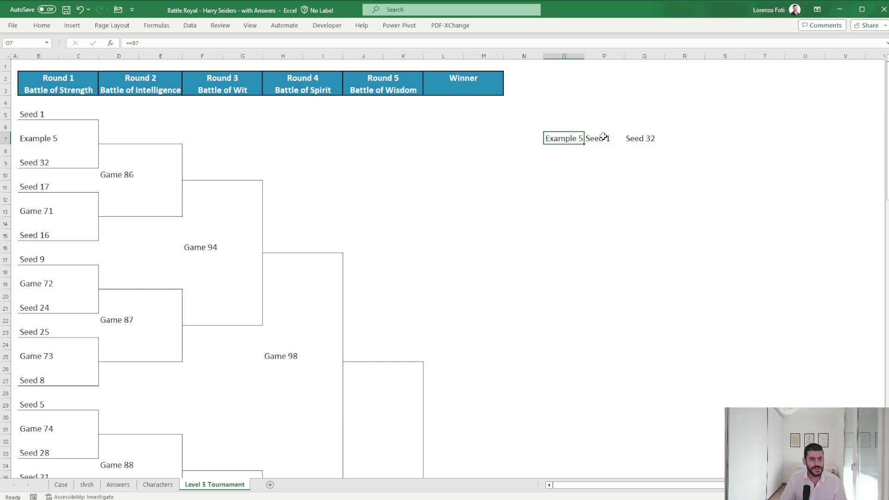
key(shift+Right)
key(shift+Right)
key(ctrl+c)
key(Down)
key(Down)
key(Down)
key(Down)
key(Down)
key(Down)
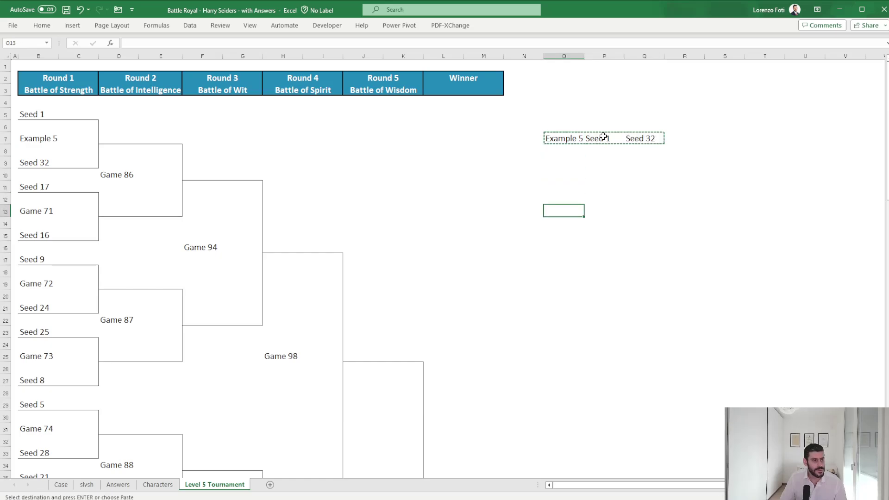
key(ctrl+v)
key(Down)
key(Down)
key(Down)
key(Down)
key(Down)
key(Down)
key(Down)
key(Up)
key(ctrl+v)
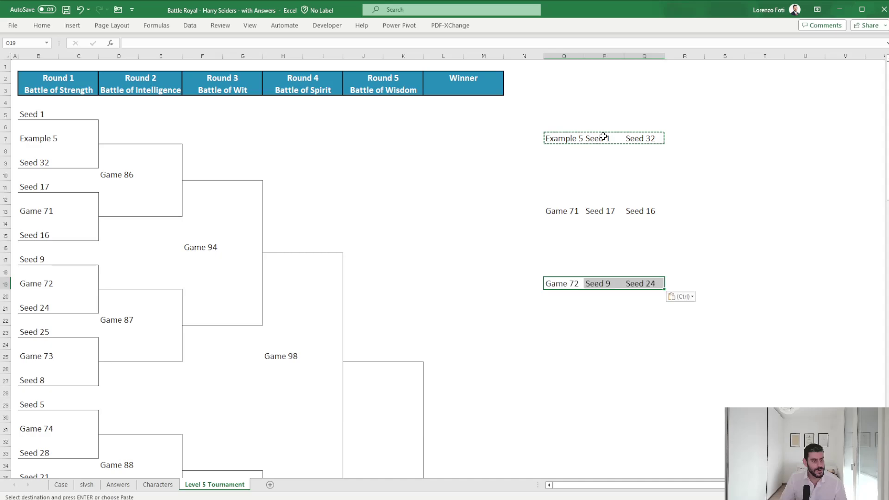
key(Down)
key(Down)
key(Down)
key(Down)
key(Down)
key(Down)
key(ctrl+v)
key(Down)
key(Down)
key(Down)
key(Down)
key(Down)
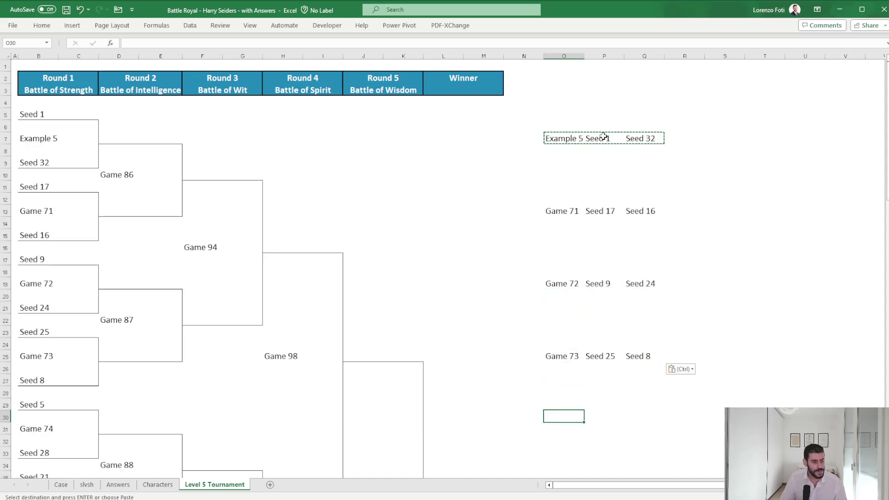
key(Down)
key(ctrl+v)
key(Down)
key(Down)
key(Down)
key(Down)
key(Down)
key(Down)
key(Down)
key(Down)
key(Up)
key(Up)
key(Up)
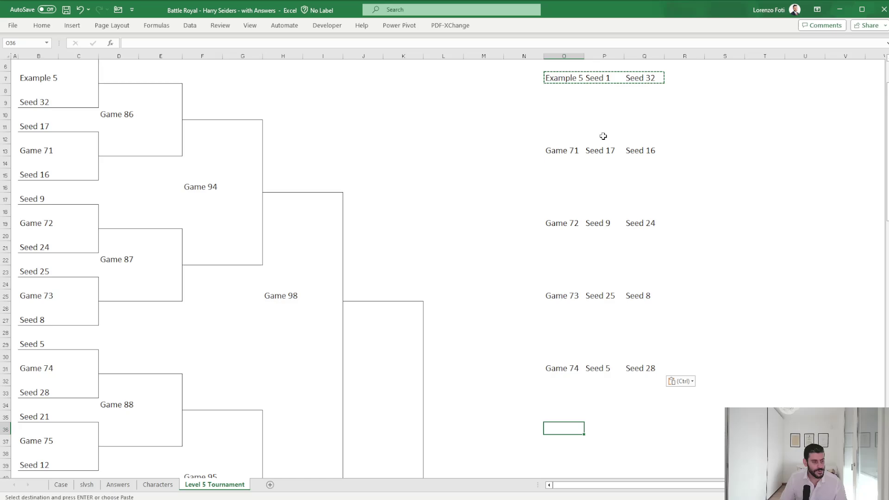
key(Down)
key(ctrl+v)
key(Down)
key(Down)
key(Down)
key(Down)
key(Down)
key(Down)
key(Down)
key(Down)
key(Up)
key(Up)
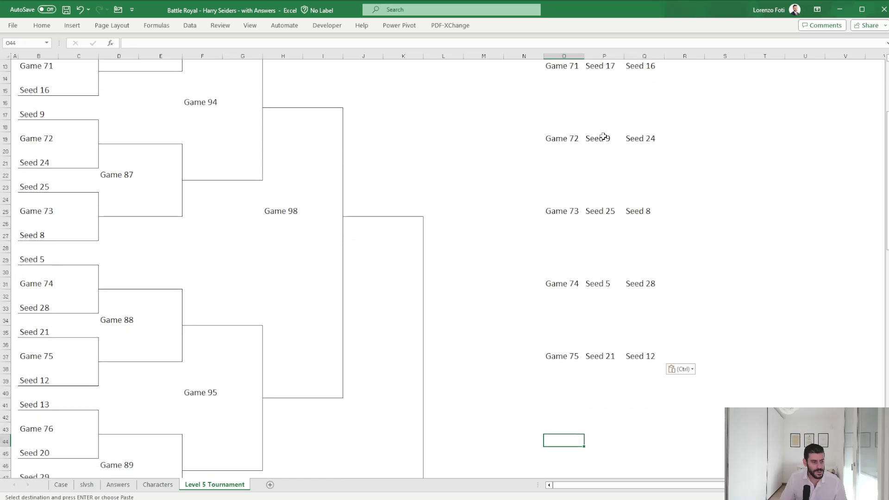
key(ctrl+v)
key(Down)
key(Down)
key(Down)
key(Down)
key(Down)
key(Down)
key(Down)
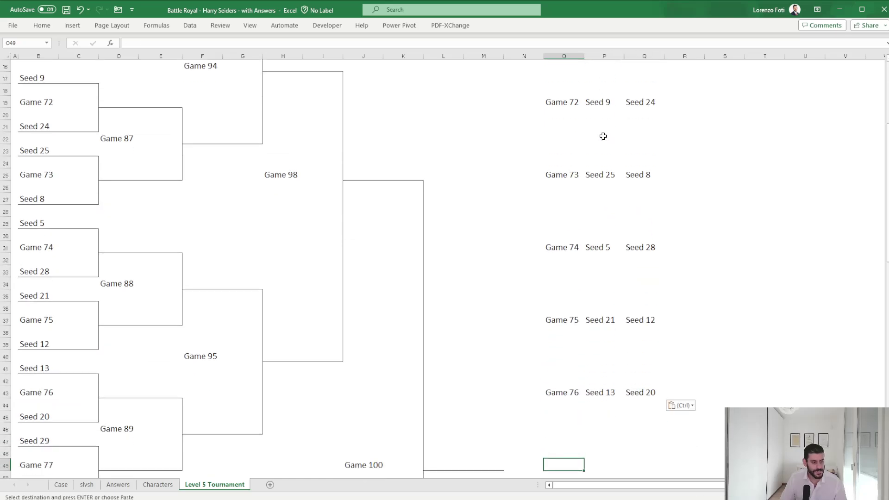
key(Up)
key(ctrl+v)
key(Down)
key(Down)
key(Down)
key(Down)
key(Down)
key(Down)
key(ctrl+v)
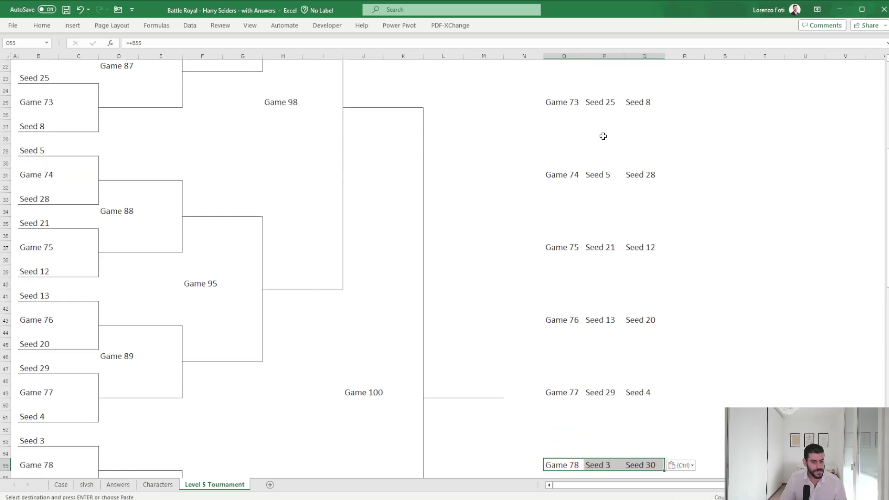
key(Down)
key(Down)
key(Down)
key(Down)
key(Down)
key(Down)
key(ctrl+v)
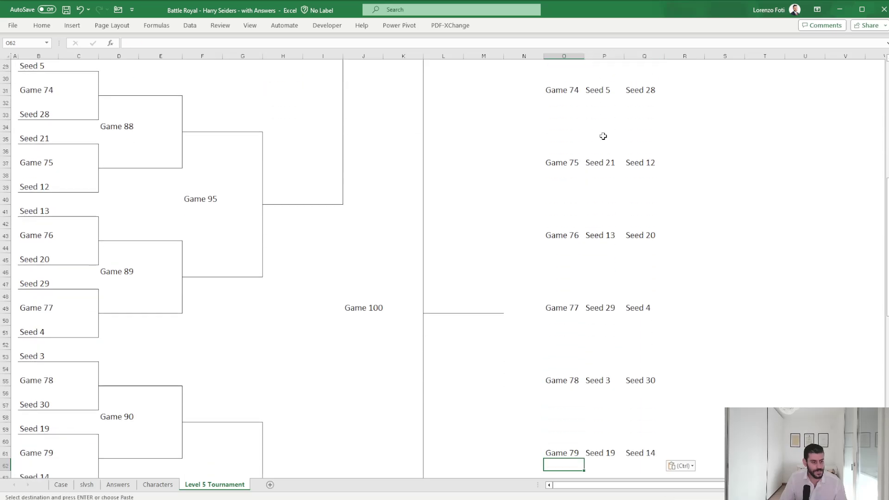
key(Down)
key(Down)
key(Down)
key(Down)
key(Down)
key(Down)
key(ctrl+v)
key(Down)
key(Down)
key(Down)
key(Down)
key(Down)
key(Down)
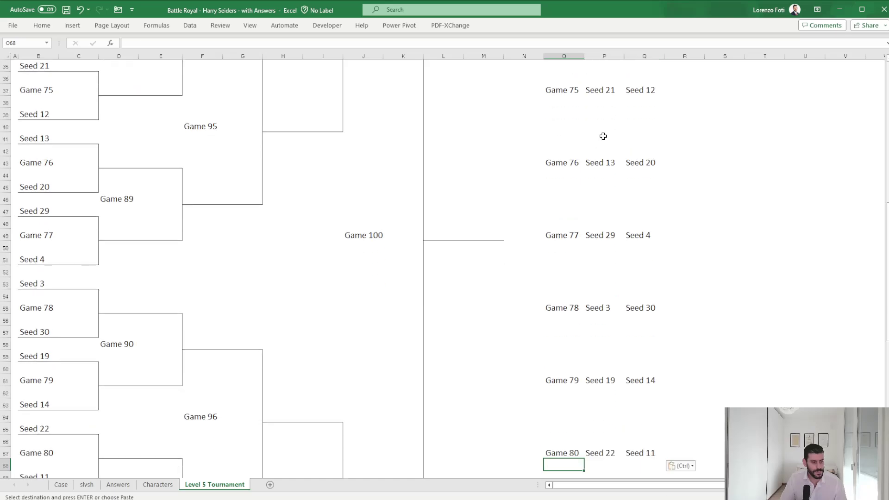
key(ctrl+v)
key(Down)
key(Down)
key(Down)
key(Down)
key(Down)
key(Down)
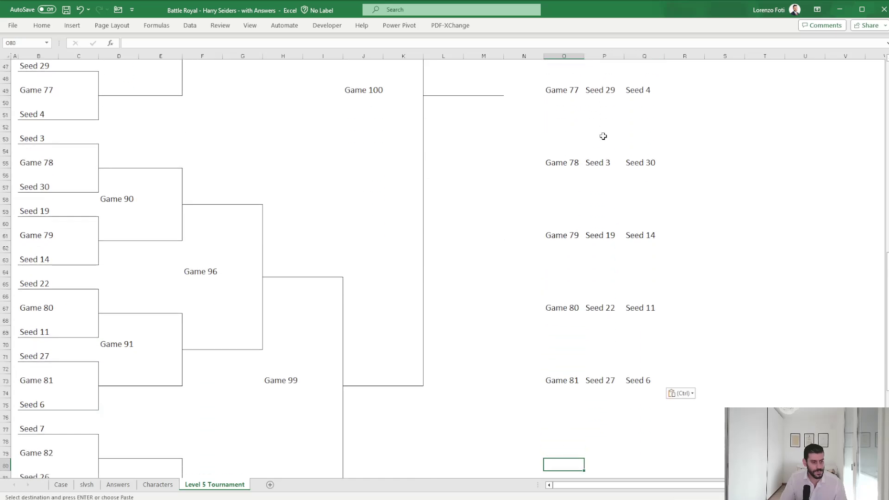
key(ctrl+v)
key(Down)
key(Down)
key(Down)
key(Down)
key(Down)
key(Down)
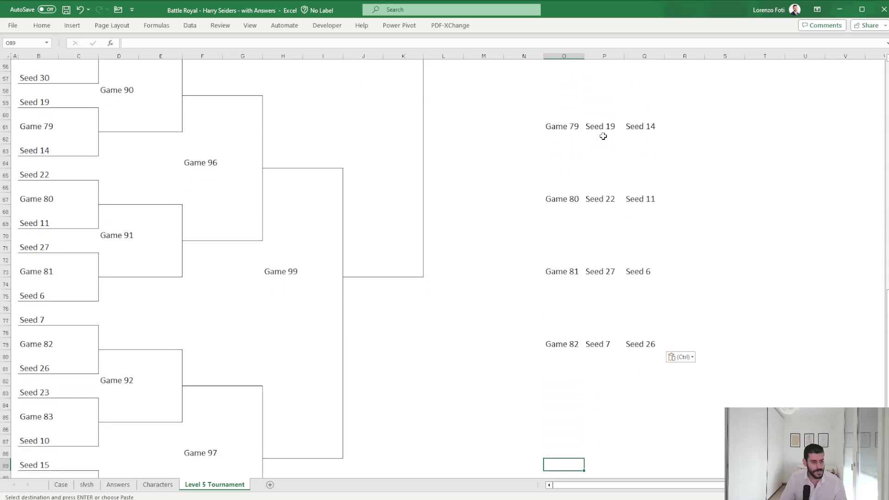
key(ctrl+v)
key(Down)
key(Down)
key(Down)
key(Down)
key(Down)
key(Down)
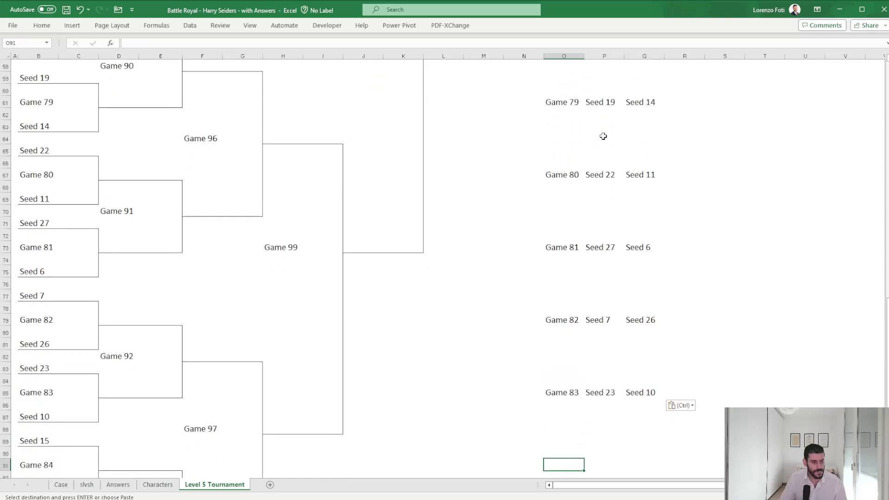
key(ctrl+v)
key(Down)
key(Down)
key(Down)
key(Down)
key(Down)
key(Down)
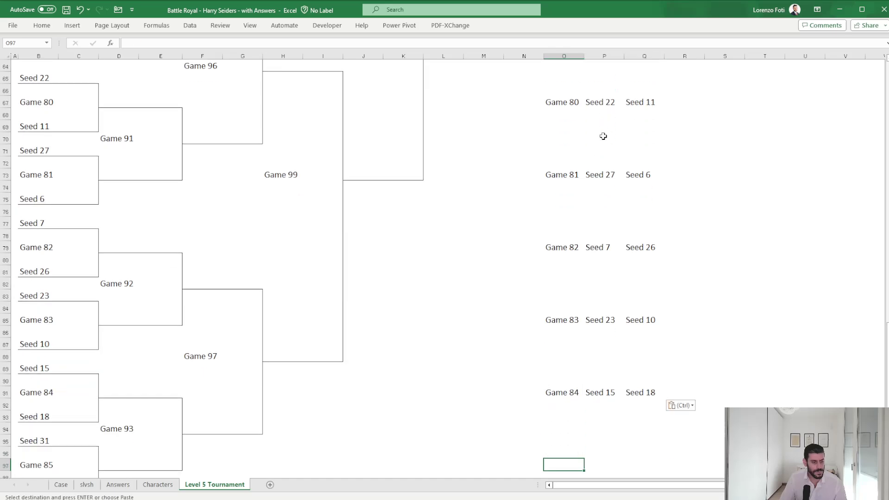
key(ctrl+v)
key(Down)
key(Down)
key(Down)
key(Down)
key(Down)
key(Down)
key(Down)
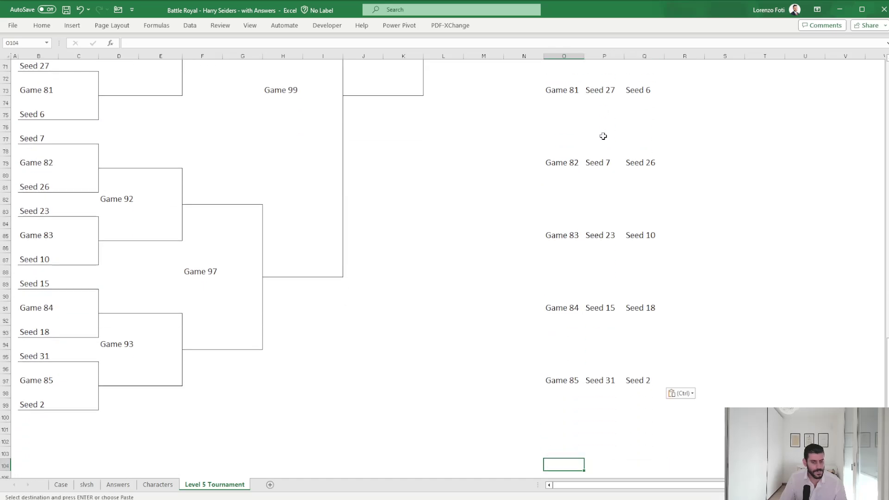
key(Escape)
scroll(608, 218, up, 1)
scroll(609, 218, up, 20)
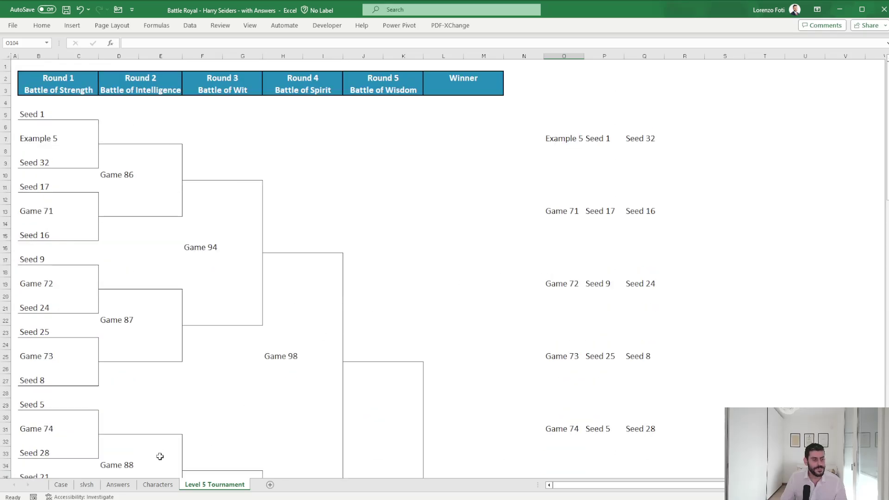
On slvsh, enter an XLOOKUP in J9 matching game names in 'Level 5 Tournament' column O, returning P:Q
click(87, 485)
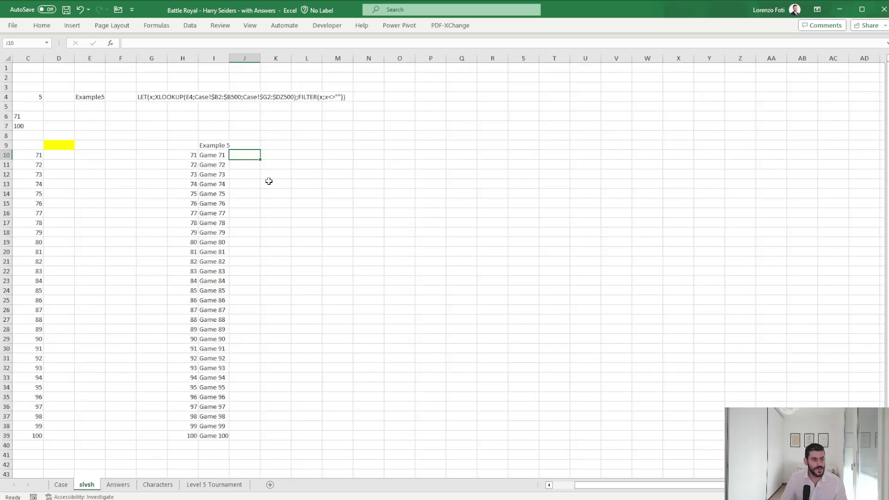
click(245, 141)
text(+XLOOKUP()
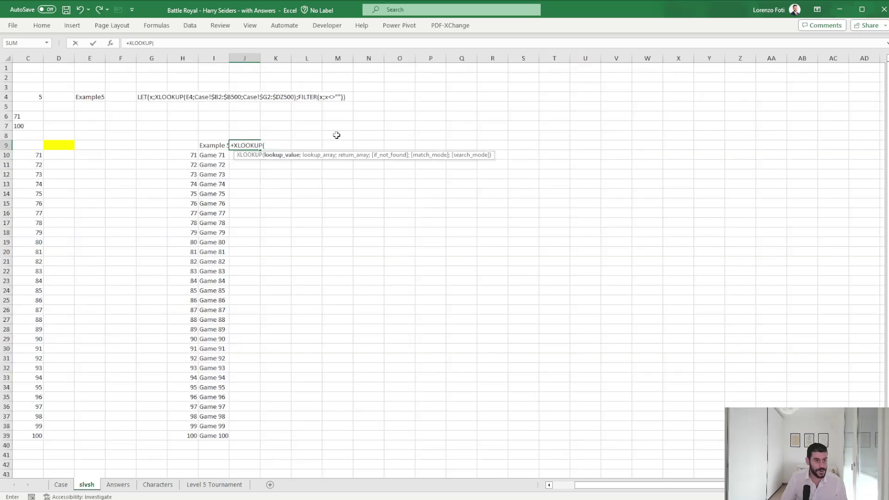
key(Left)
key(ctrl+shift+Down)
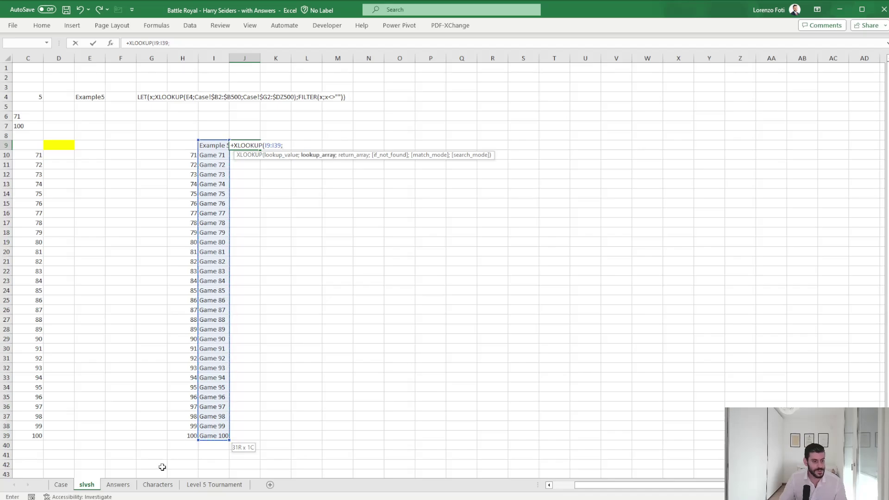
text(;)
click(214, 485)
click(565, 55)
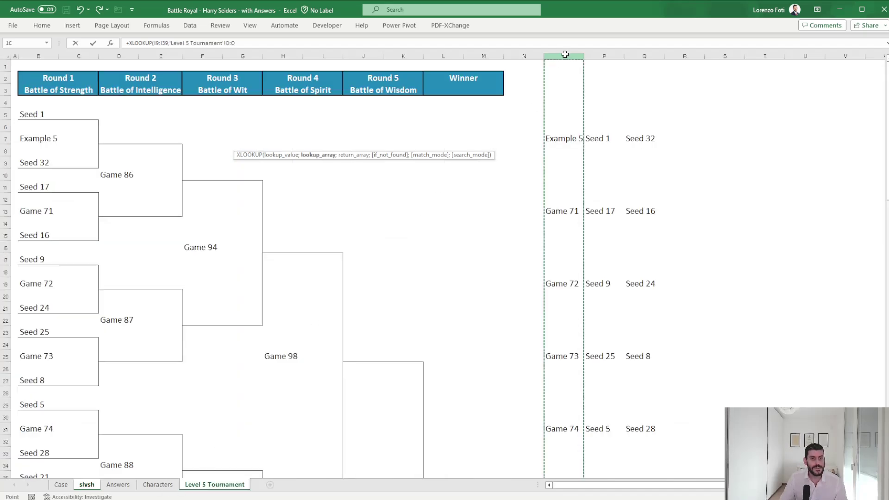
text(;)
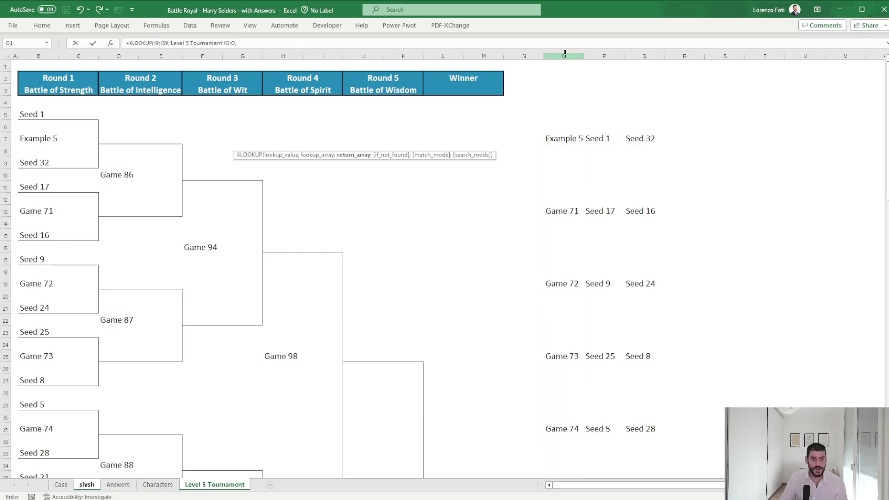
drag(605, 55, 646, 54)
key(Return)
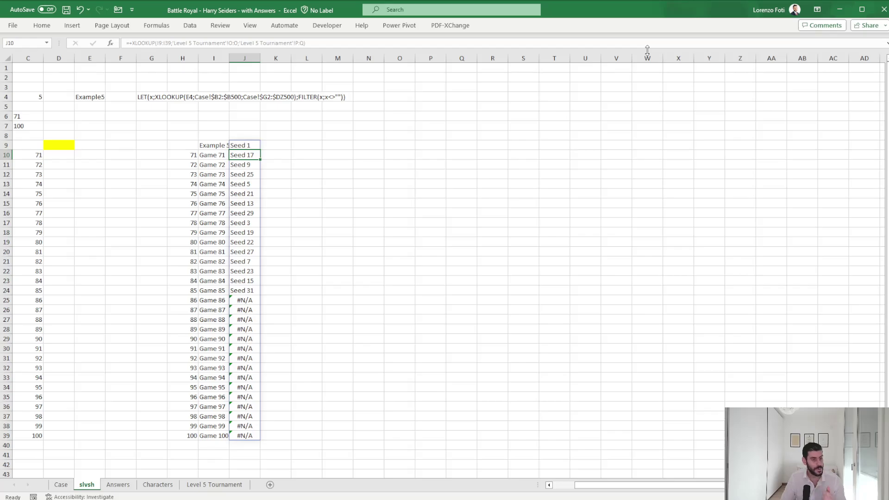
Trim the J9 formula's lookup value from the whole game list down to I9
key(Left)
key(Up)
key(Right)
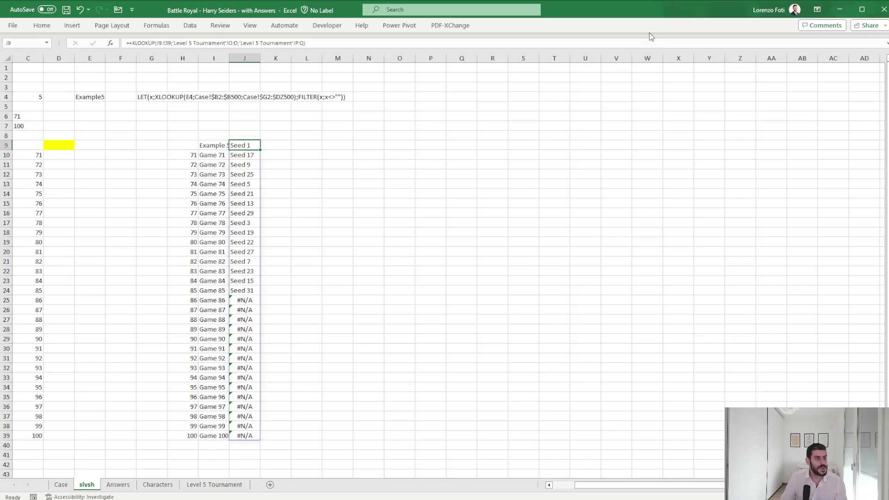
click(164, 40)
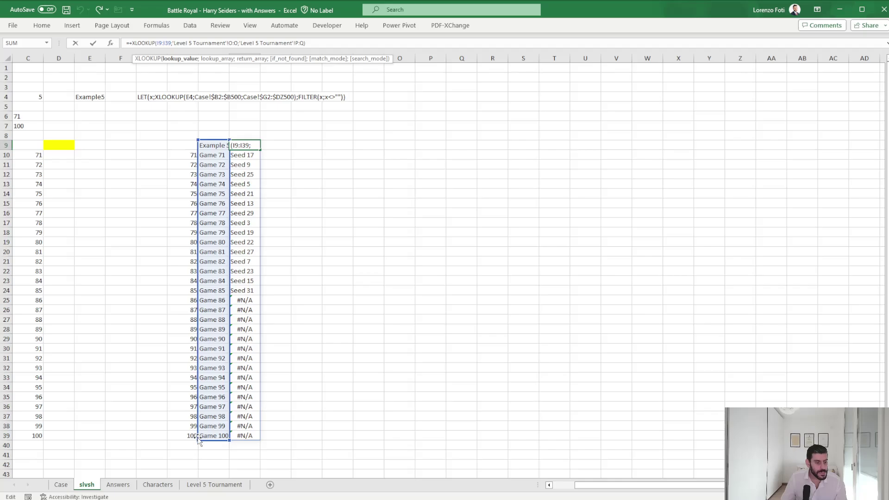
drag(198, 440, 212, 295)
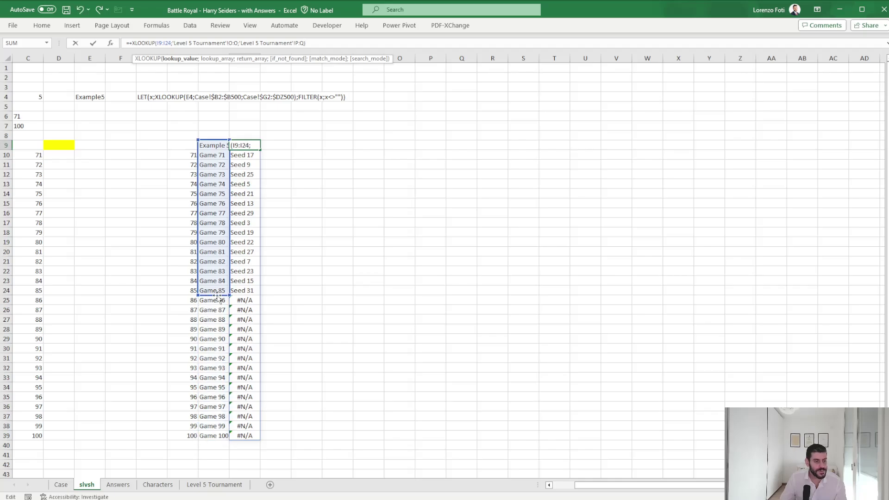
key(Return)
click(280, 141)
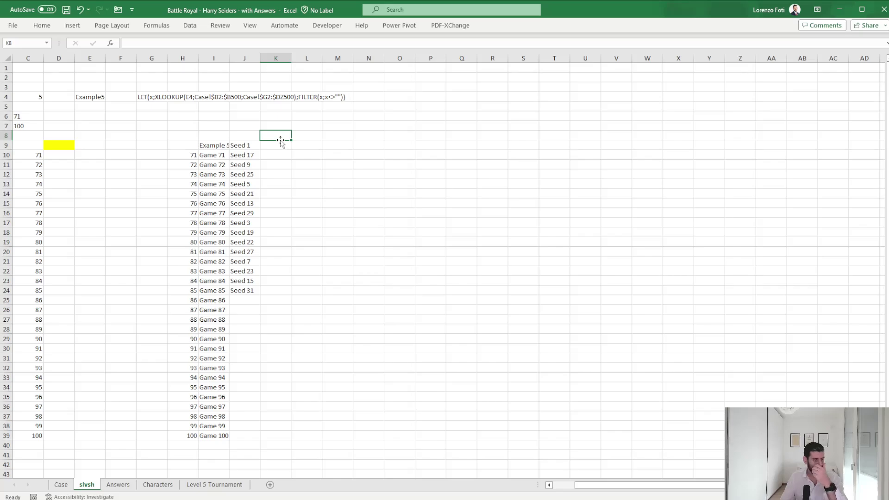
click(265, 143)
click(241, 146)
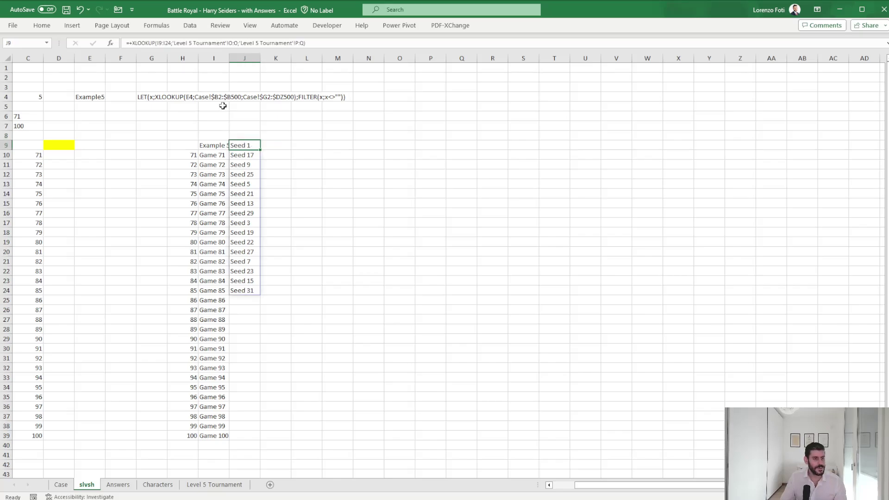
click(250, 43)
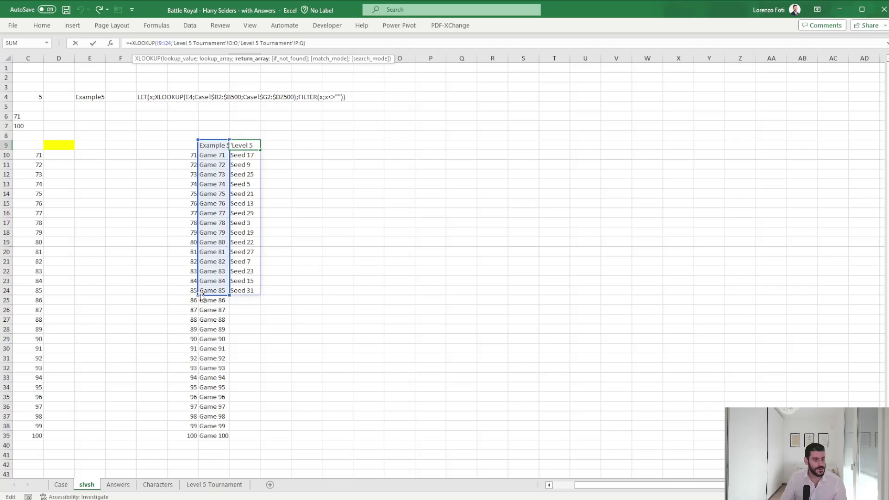
drag(200, 295, 211, 156)
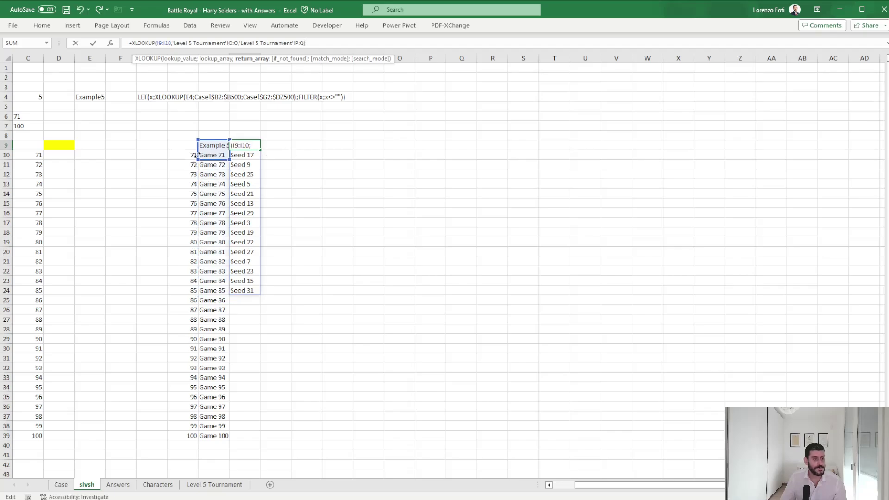
key(Return)
Copy the J9 seed lookup down J10:J24 for Games 71–85
key(Up)
key(ctrl+c)
key(Down)
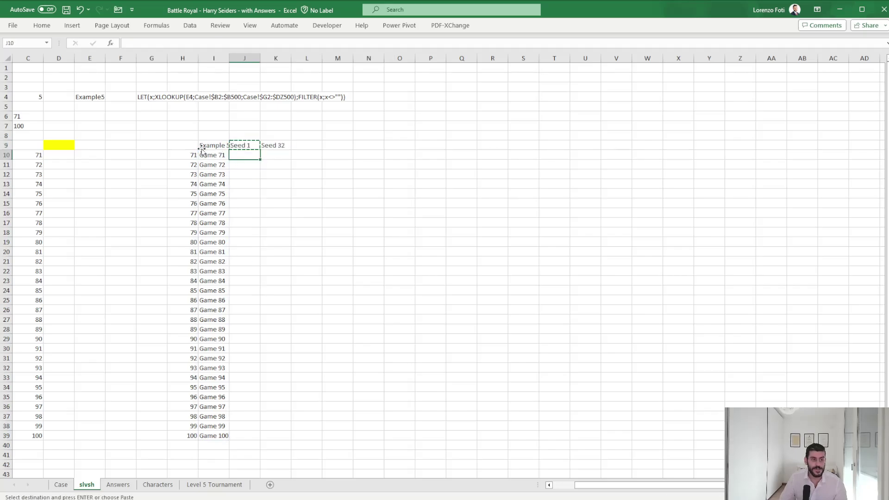
key(shift+Down)
key(shift+Down)
key(shift+Down)
key(shift+Down)
key(shift+Down)
key(shift+Down)
key(shift+Down)
key(shift+Down)
key(shift+Down)
key(shift+Down)
key(shift+Down)
key(shift+Down)
key(shift+Down)
key(shift+Down)
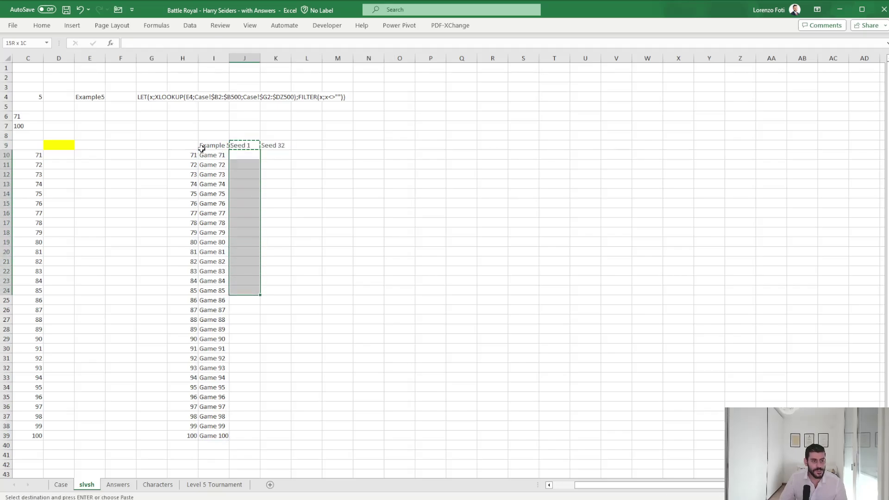
key(Return)
key(Down)
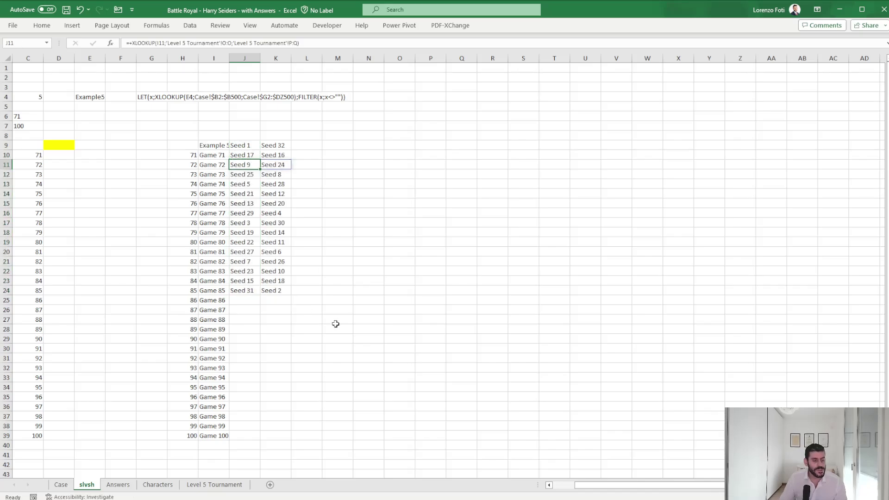
click(246, 301)
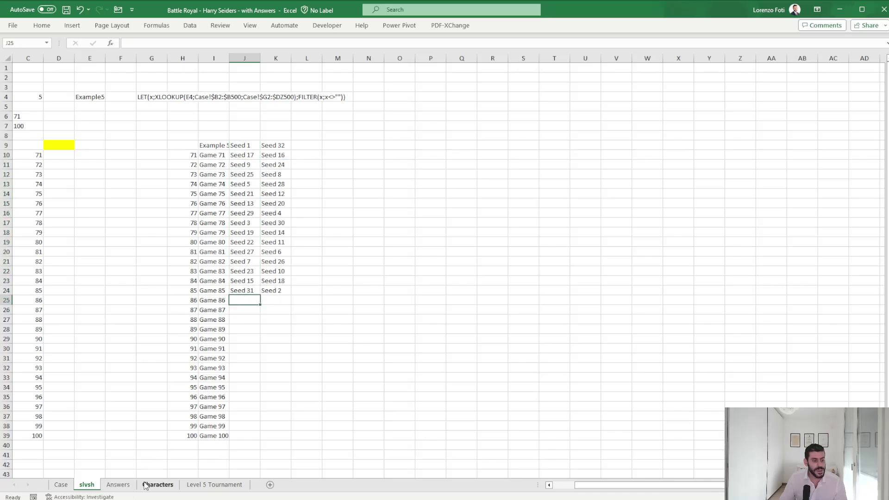
click(214, 485)
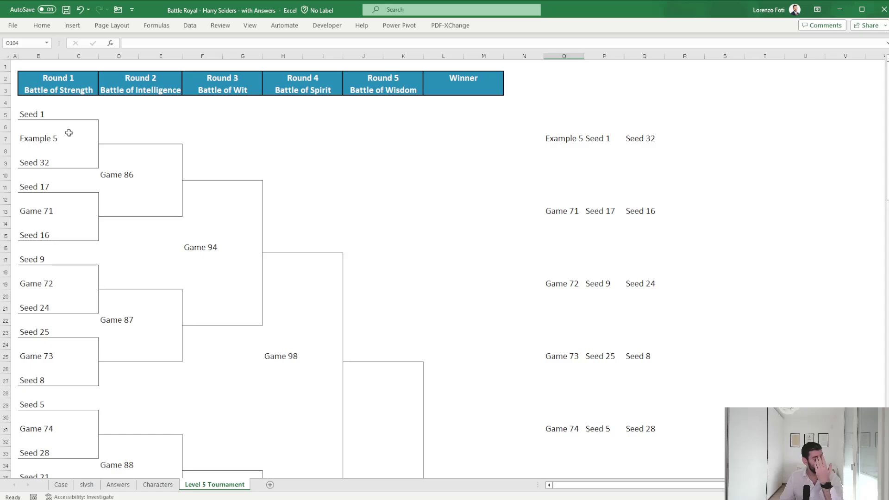
click(88, 486)
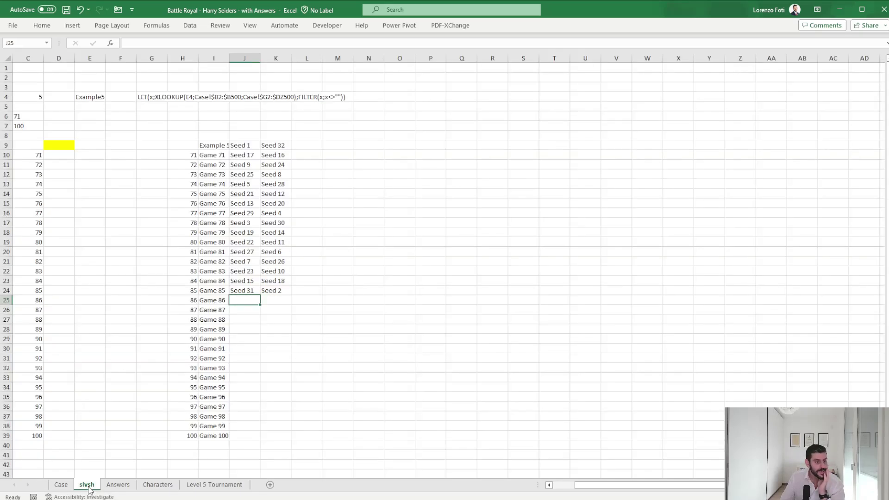
In L9, enter =--SUBSTITUTE(J9,"Seed ","") to get the numeric seed, e.g. 1
click(303, 142)
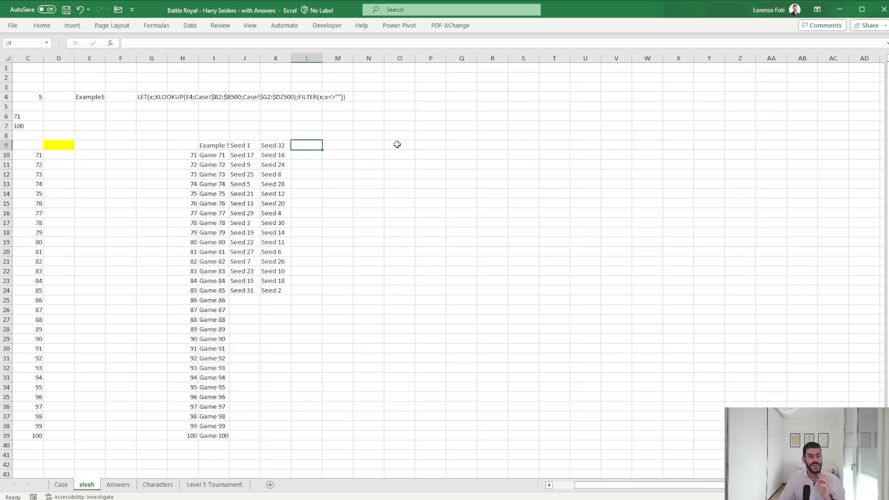
text(+)
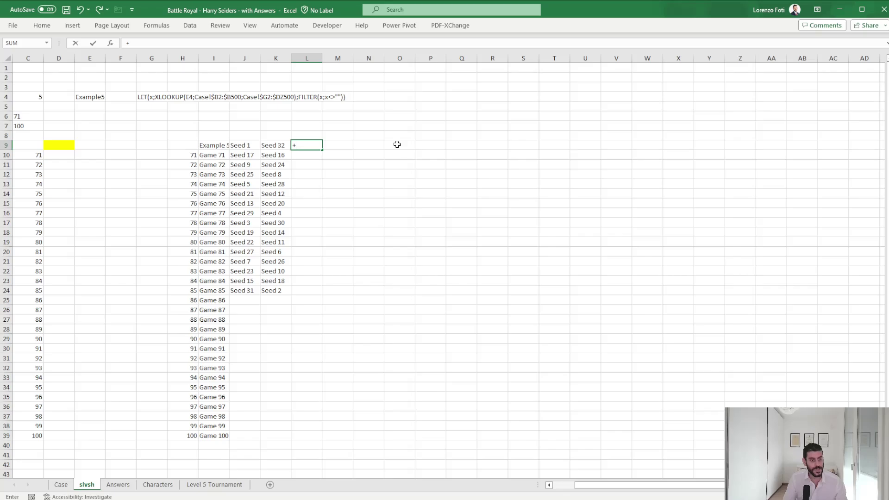
text(SUBSTITUTE()
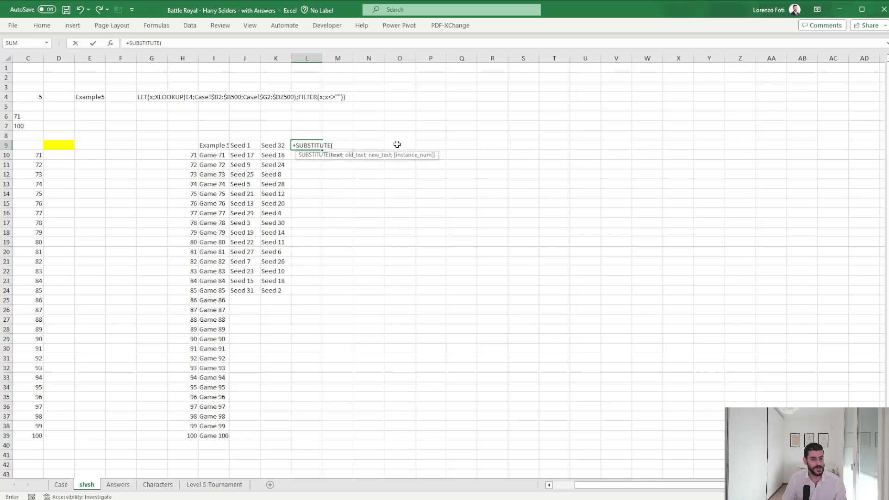
key(Left)
key(Left)
text(;)
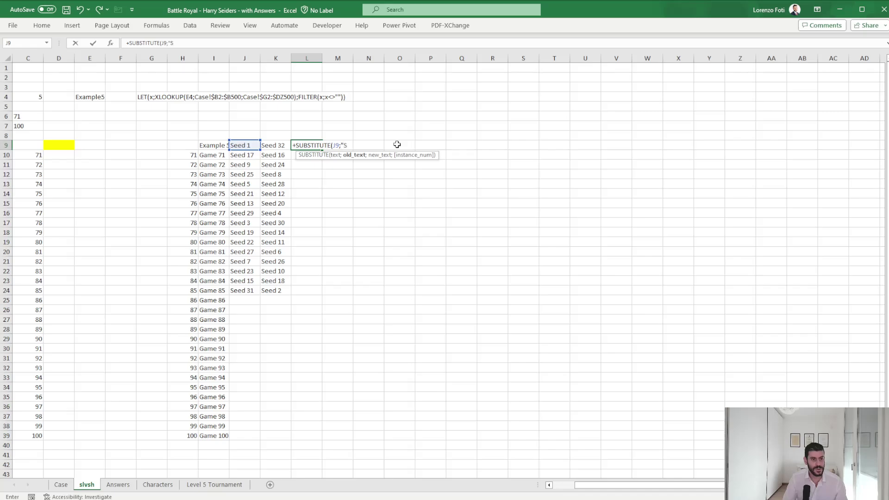
text("Seed ";)
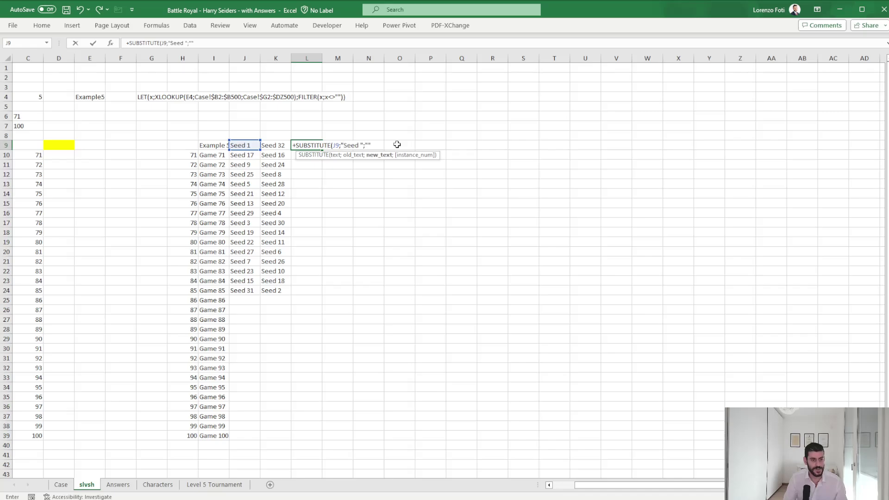
text("")
key(Return)
key(Up)
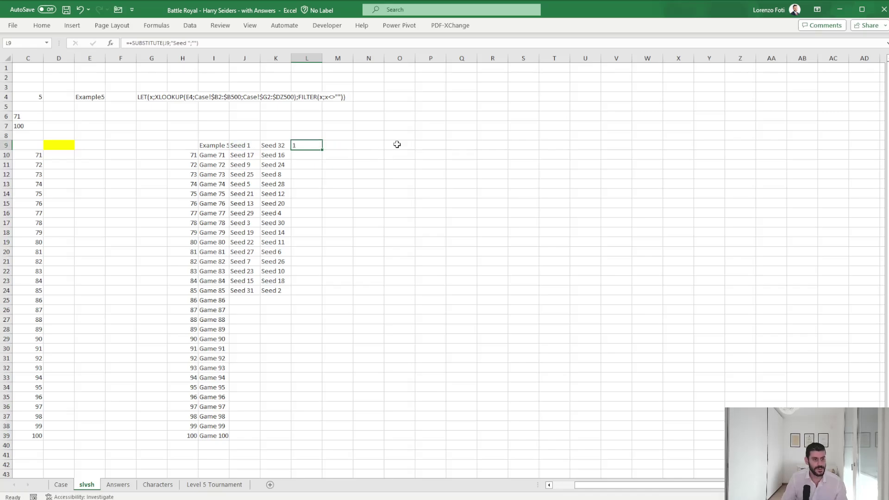
click(134, 42)
key(BackSpace)
text(--)
key(Return)
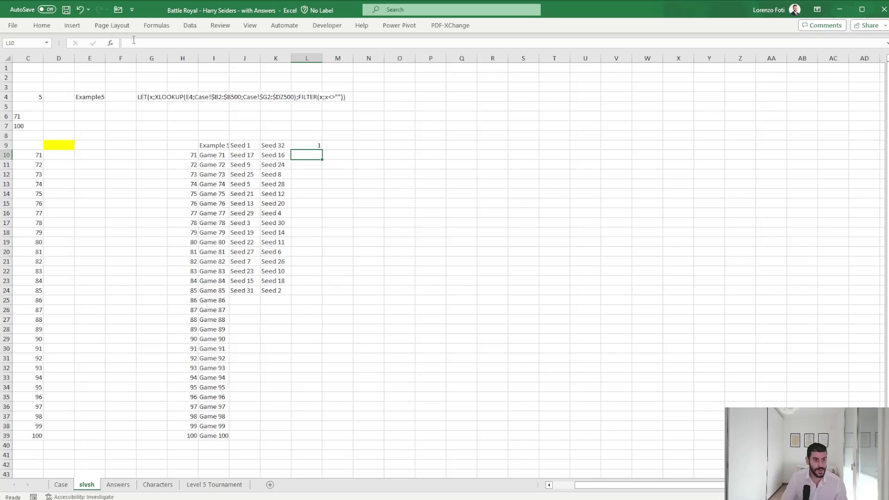
Copy the seed-number formula across L9:M24 for both seeds of every game
key(Up)
key(ctrl+c)
key(shift+Right)
key(shift+Down)
key(shift+Down)
key(shift+Down)
key(shift+Down)
key(shift+Down)
key(shift+Down)
key(shift+Down)
key(shift+Down)
key(shift+Down)
key(shift+Down)
key(shift+Down)
key(shift+Down)
key(shift+Down)
key(shift+Down)
key(shift+Down)
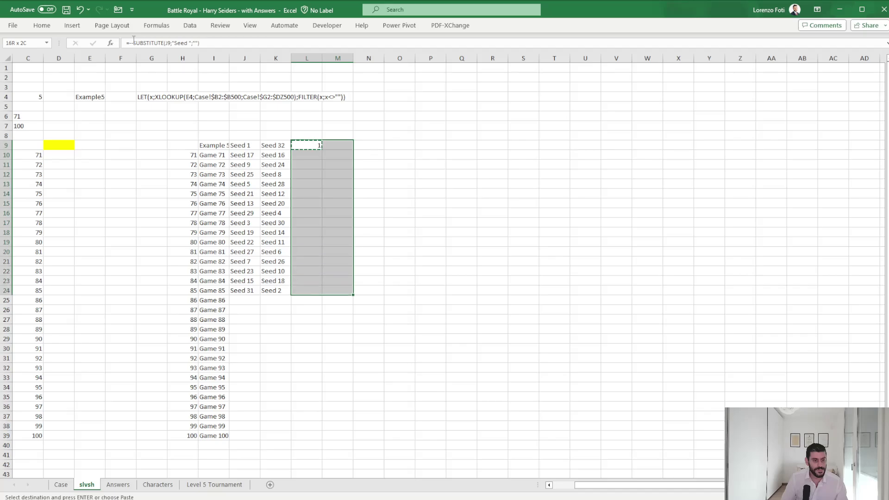
key(ctrl+v)
key(Escape)
key(Up)
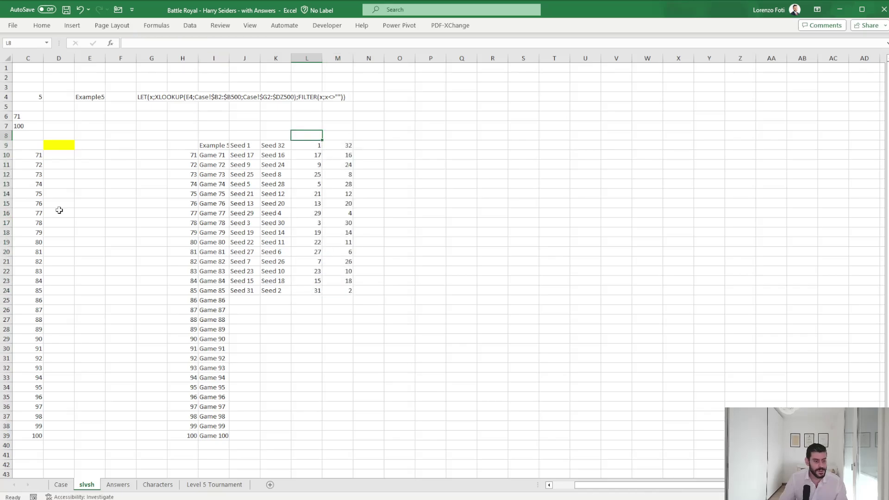
On the Characters sheet, select Level 5 Seed values I3:I34 and name them seeds via the Name Box
click(158, 485)
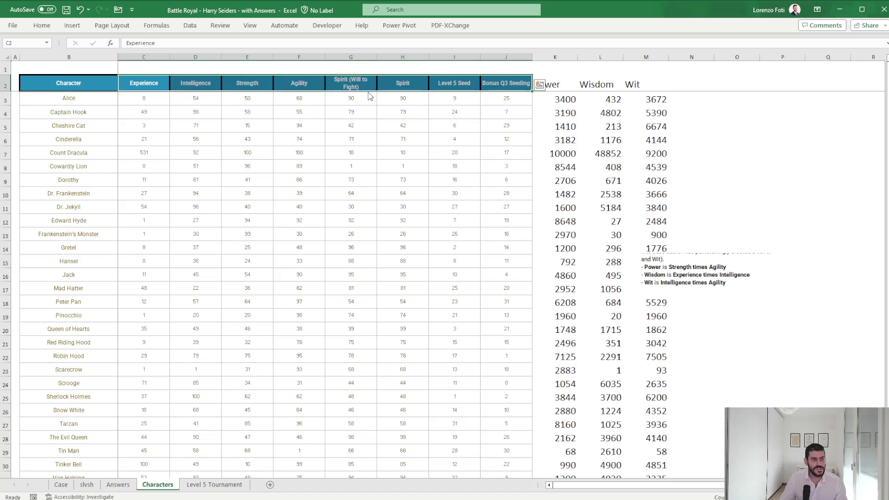
click(449, 96)
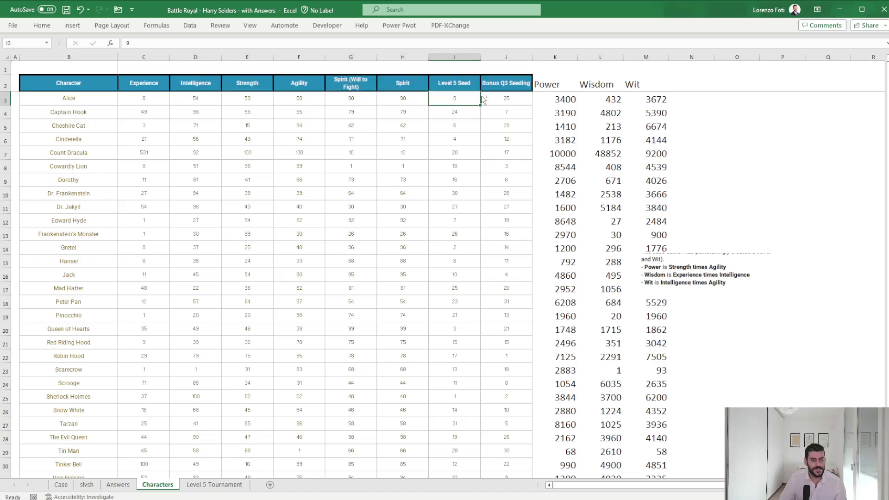
key(ctrl+shift+Down)
text(seeds)
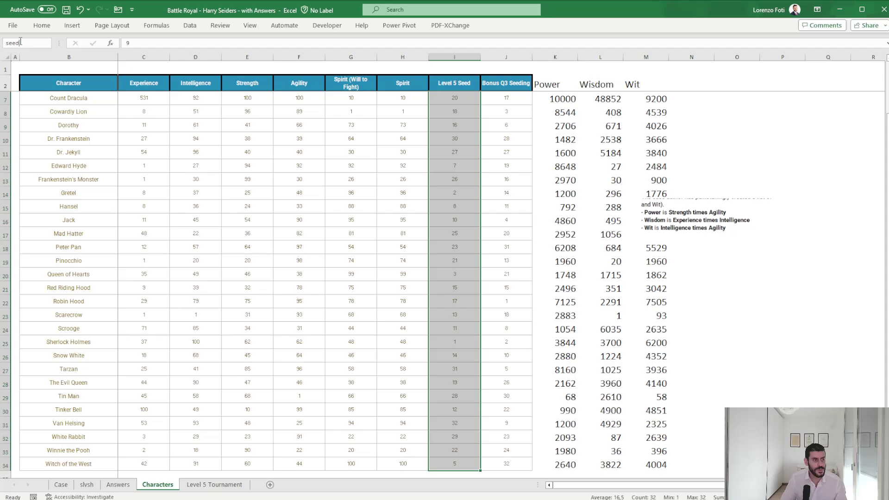
key(Return)
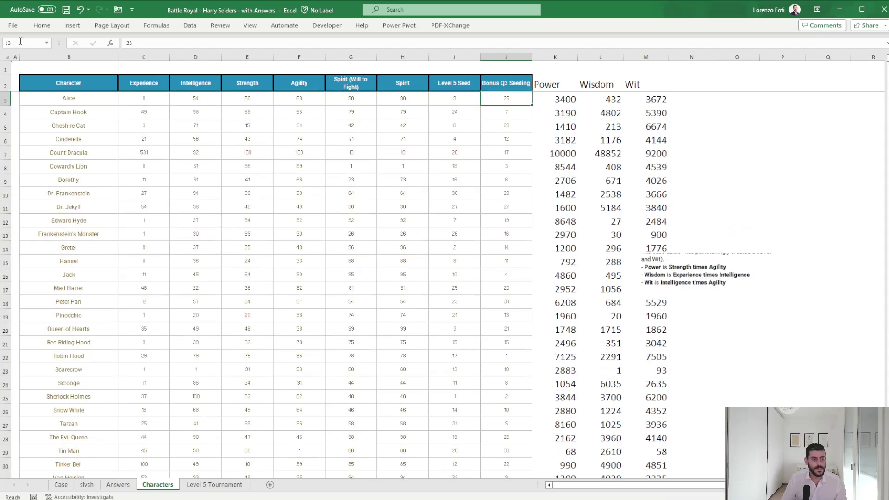
In N9, enter an XLOOKUP that looks up seeds L9:M9 in the seeds range and returns character names from chars
click(90, 484)
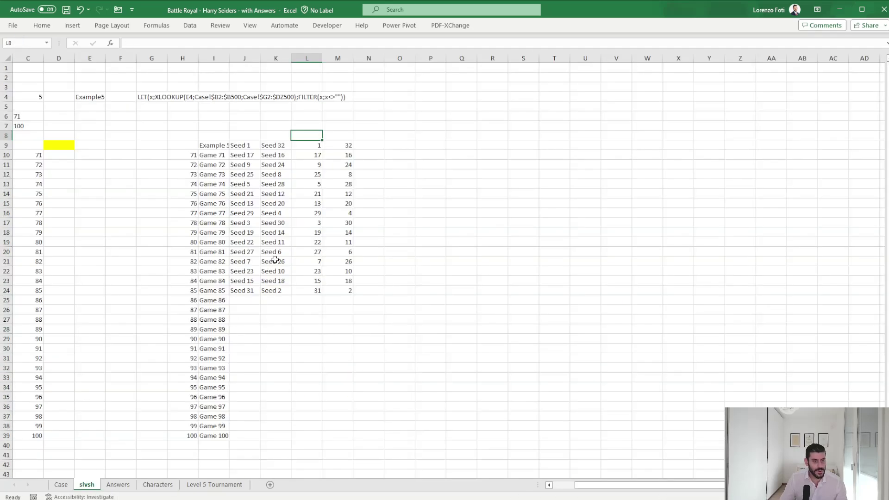
click(373, 145)
text(+xl)
key(Tab)
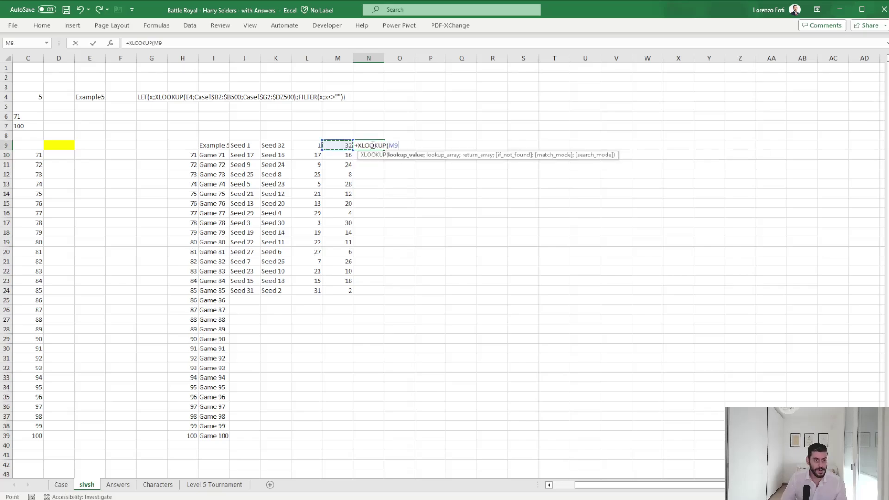
key(Left)
key(shift+Left)
text(;sedd)
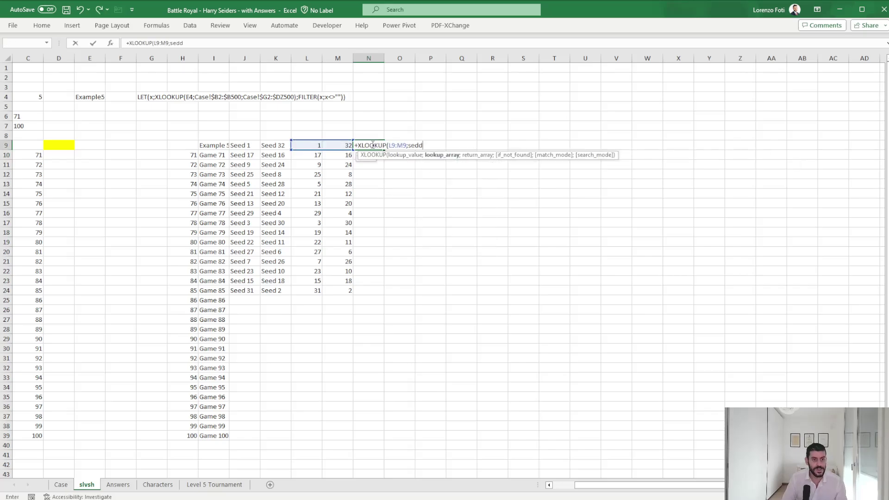
key(BackSpace)
key(BackSpace)
text(s)
key(BackSpace)
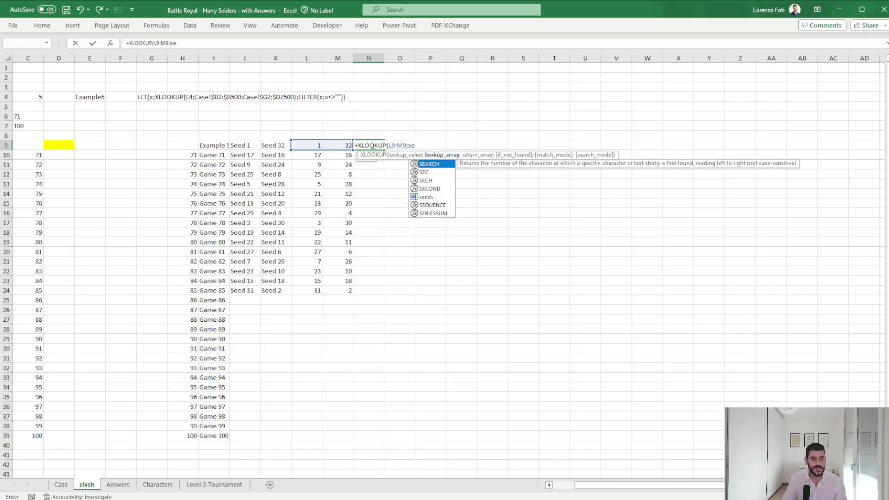
text(eds;ch)
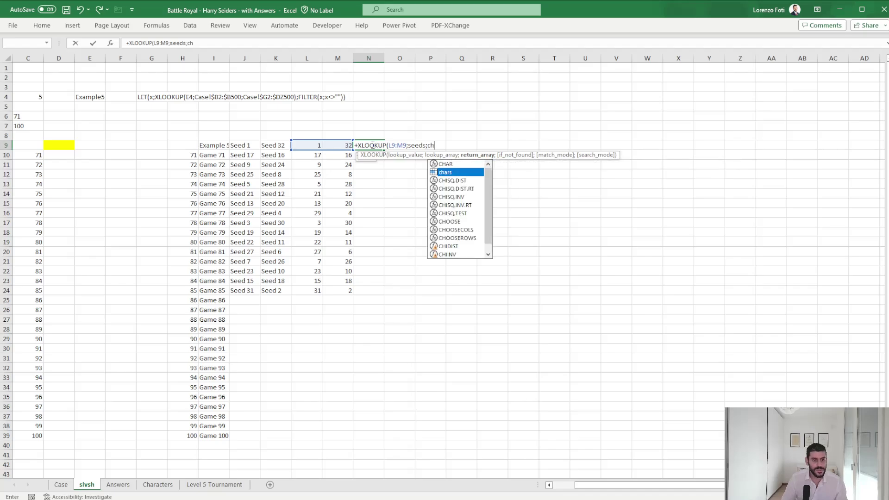
key(Tab)
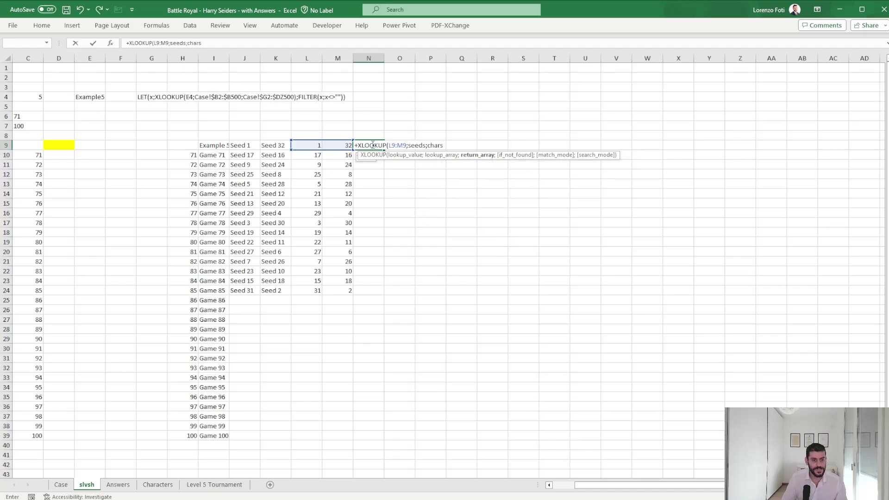
key(ctrl+Return)
Copy the N9 character lookup formula down through row 24
key(ctrl+c)
key(Down)
key(shift+Down)
key(shift+Down)
key(shift+Down)
key(shift+Down)
key(shift+Down)
key(shift+Down)
key(shift+Down)
key(shift+Down)
key(shift+Down)
key(shift+Down)
key(shift+Down)
key(shift+Down)
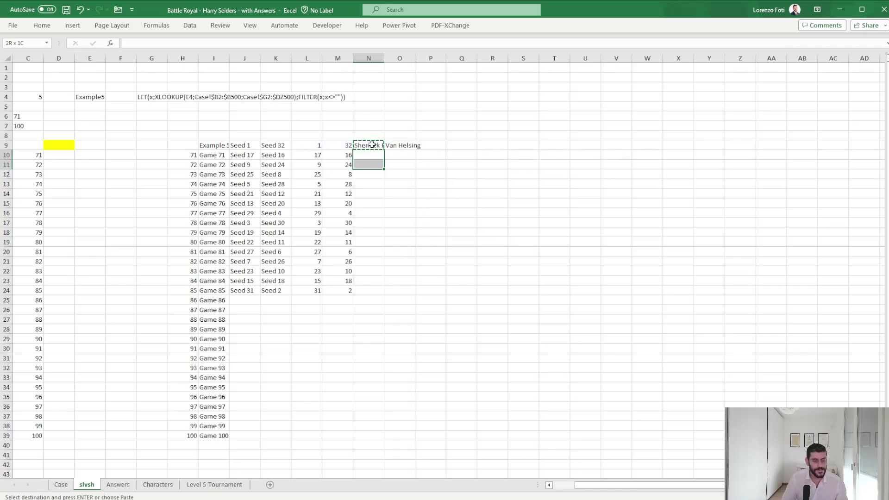
key(shift+Down)
key(shift+Down)
key(Return)
click(373, 145)
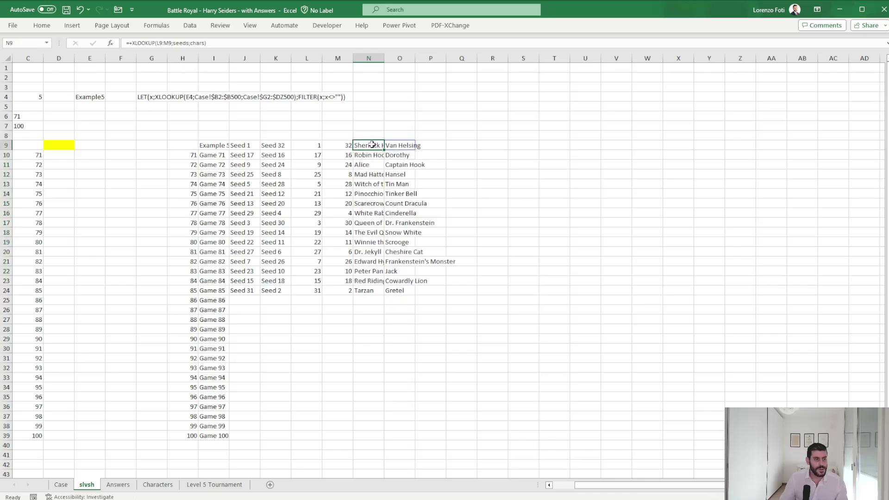
Label every Round 1 match Strength in P9:P24
click(192, 485)
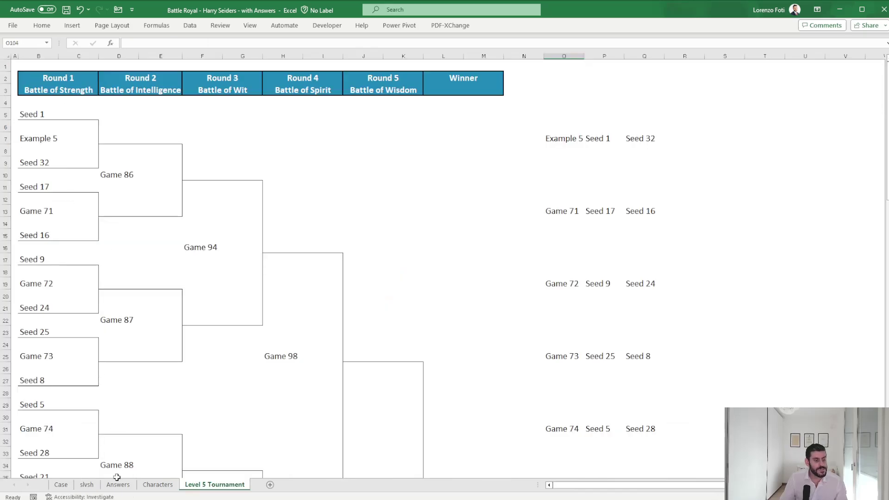
click(87, 485)
click(438, 145)
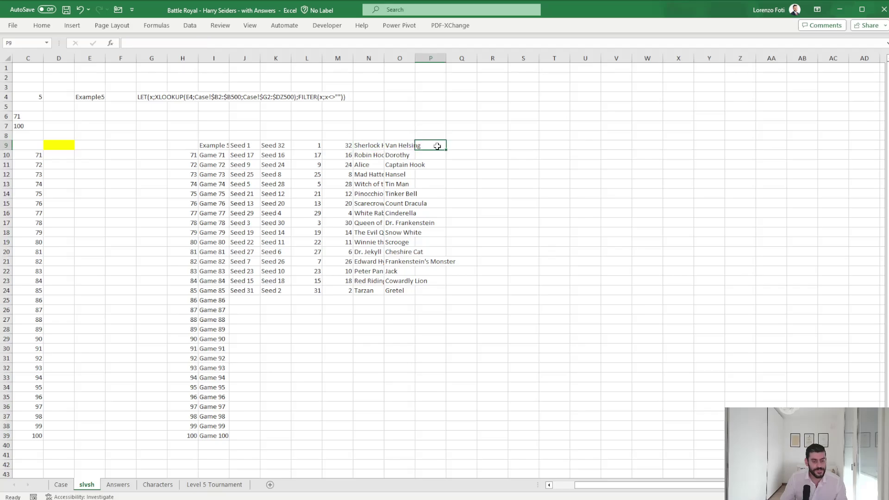
text(Strength)
key(Return)
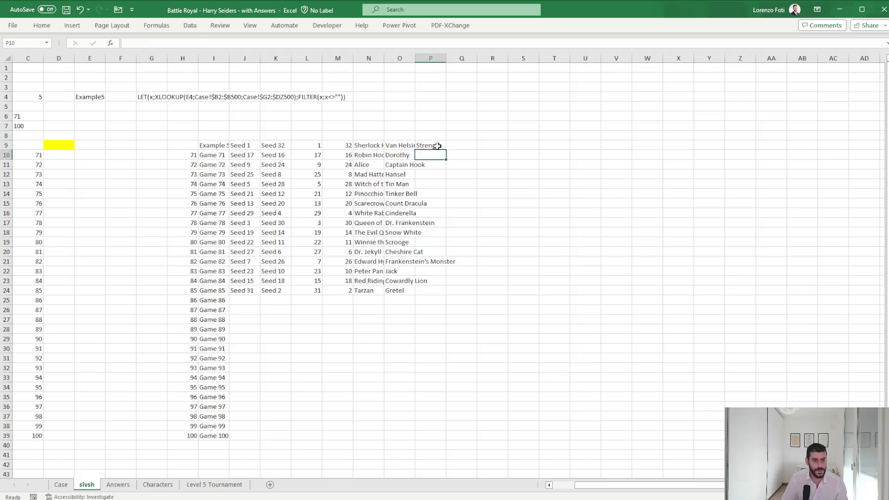
key(Up)
key(ctrl+c)
key(Down)
key(shift+Down)
key(shift+Down)
key(shift+Down)
key(shift+Down)
key(shift+Down)
key(shift+Down)
key(shift+Down)
key(shift+Down)
key(shift+Down)
key(shift+Down)
key(shift+Down)
key(shift+Down)
key(shift+Down)
key(shift+Down)
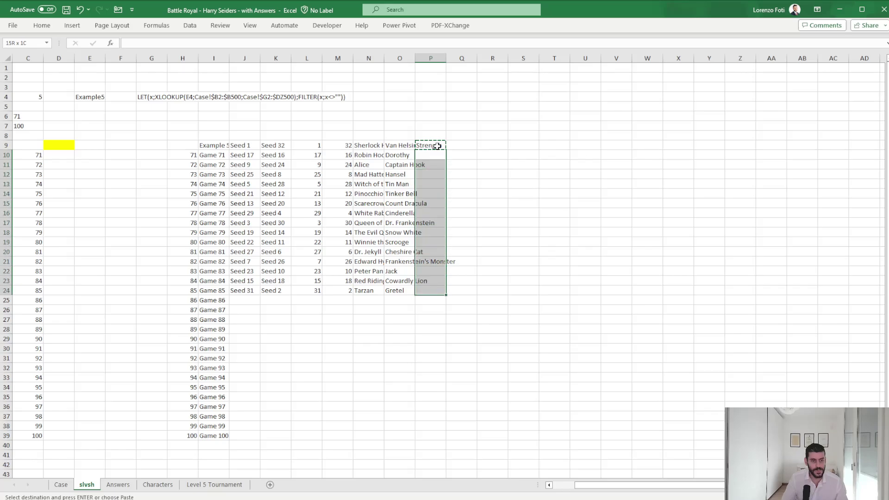
key(Return)
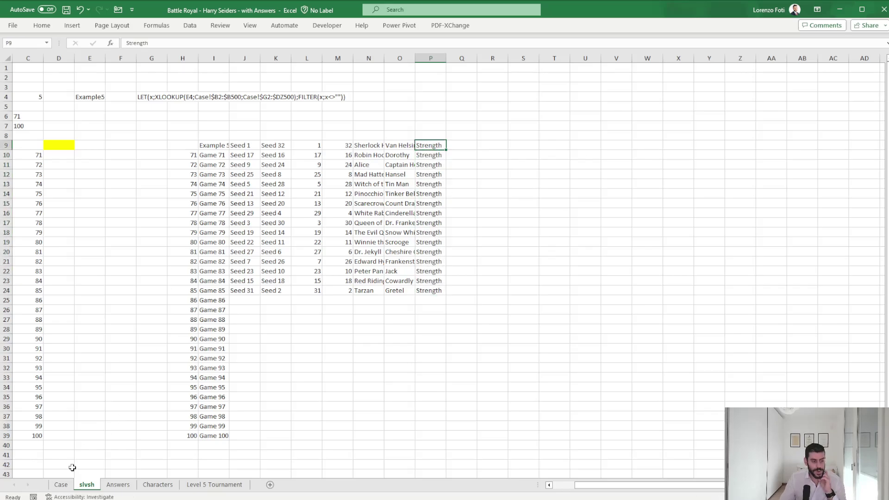
Copy the three comparison formulas in M128:O128 on the Case sheet
click(60, 484)
scroll(465, 278, down, 20)
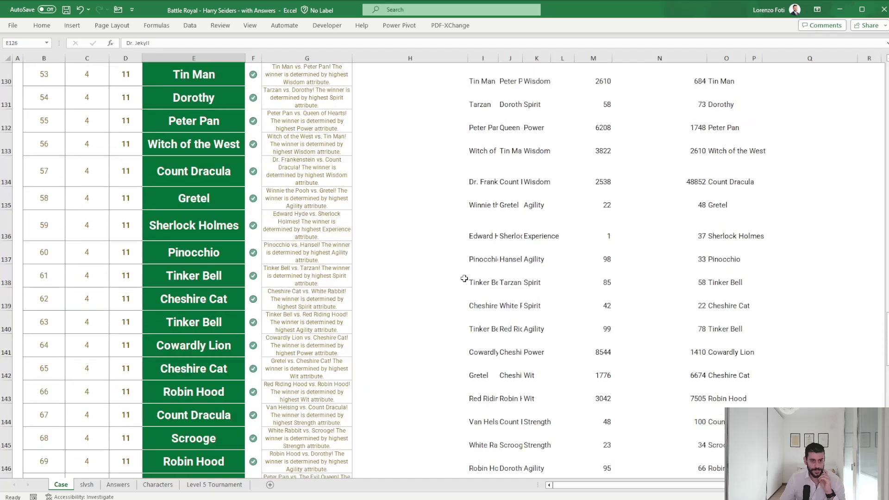
scroll(465, 278, up, 4)
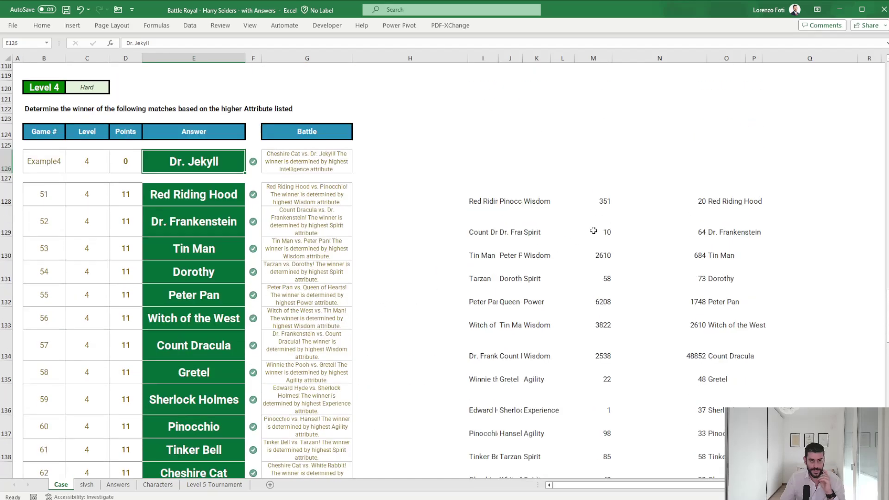
click(614, 202)
click(599, 200)
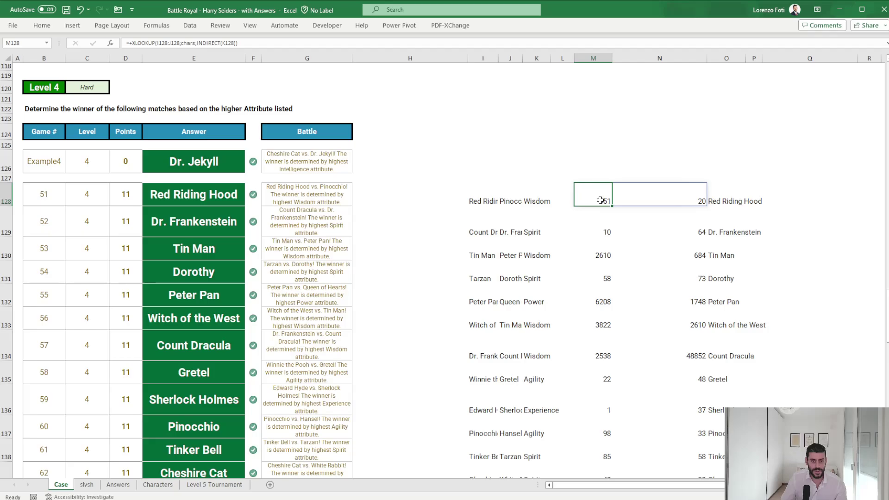
drag(600, 200, 728, 200)
key(ctrl+c)
Paste the Strength scores and winner formulas into R9:T9 on slvsh and check their references
click(85, 485)
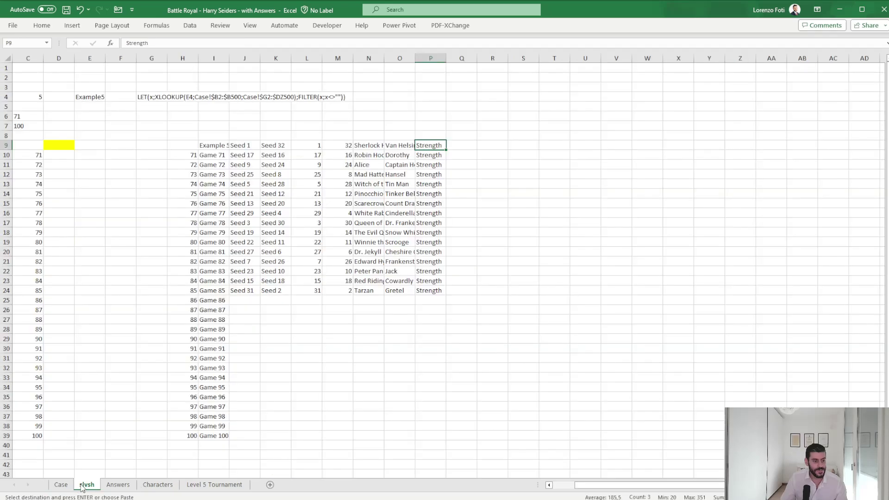
click(492, 145)
key(ctrl+v)
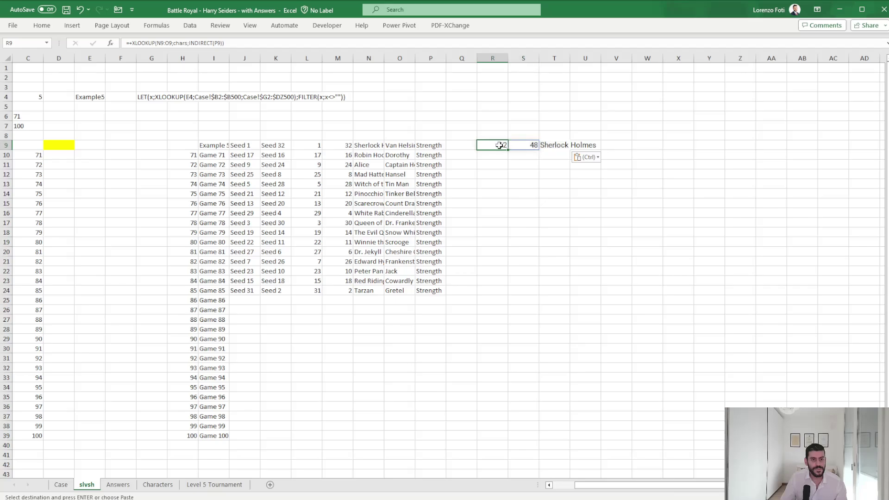
key(F2)
key(Escape)
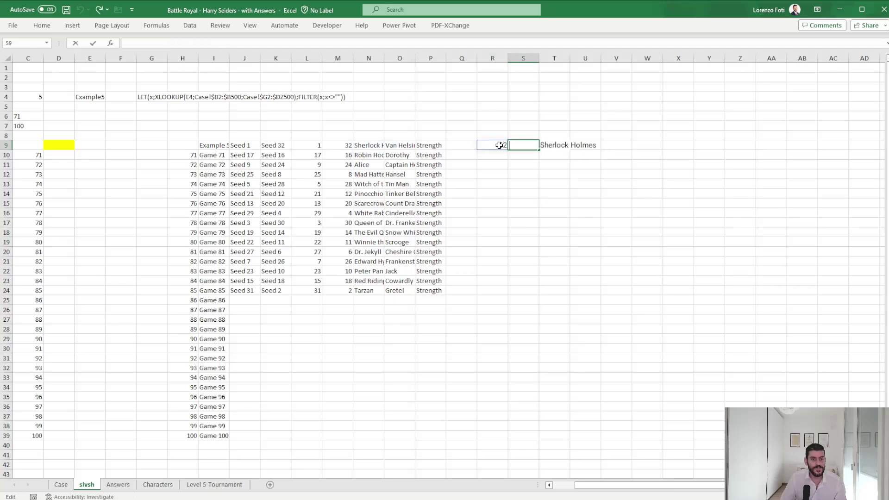
key(Right)
key(Right)
key(F2)
key(Escape)
key(Left)
key(Left)
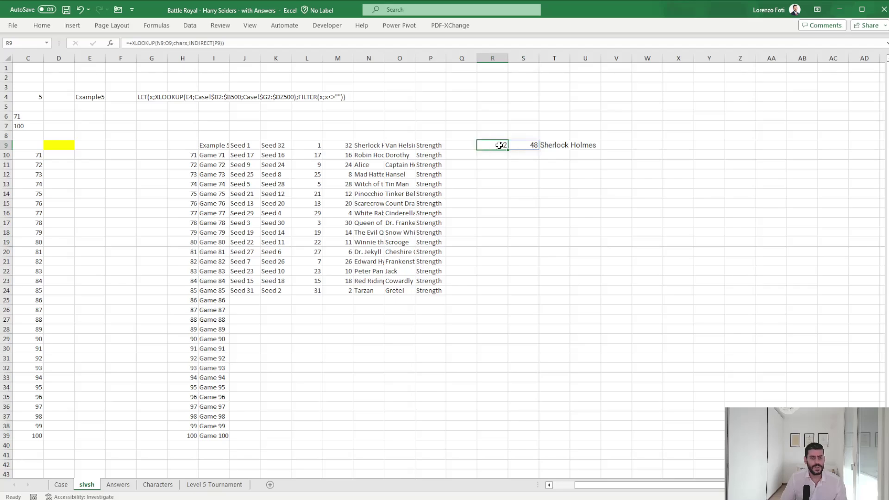
key(shift+Right)
key(shift+Right)
key(ctrl+v)
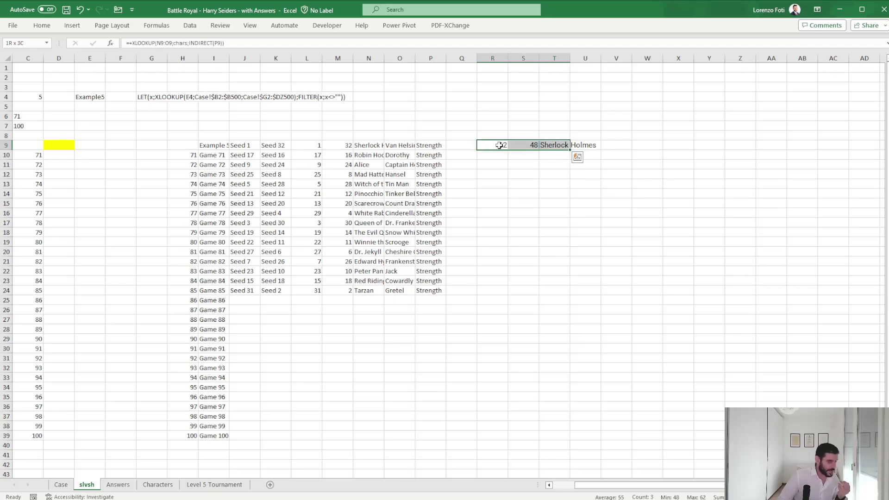
key(Left)
key(Right)
Copy the R9:T9 formulas down to rows 10 through 24
key(shift+Right)
key(shift+Right)
key(ctrl+c)
key(Down)
key(shift+Down)
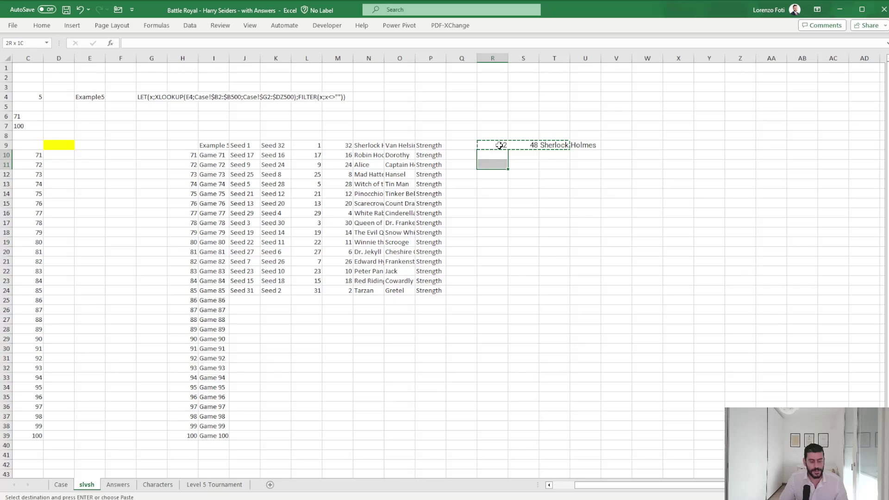
key(shift+Down)
key(shift+Down)
key(shift+Down)
key(shift+Down)
key(shift+Down)
key(shift+Down)
key(shift+Down)
key(shift+Down)
key(shift+Down)
key(shift+Down)
key(shift+Down)
key(shift+Down)
key(shift+Down)
key(shift+Down)
key(shift+Up)
key(Return)
key(Down)
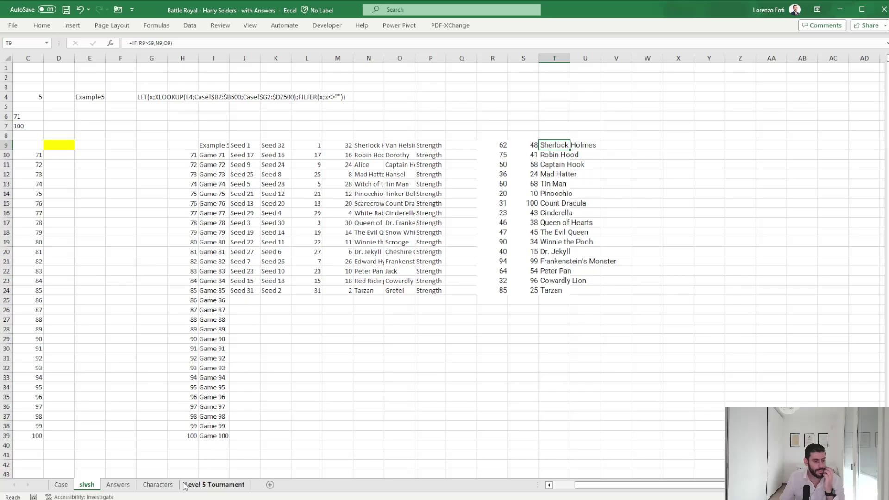
Enter 'Example 5' and 'Game 71' as the Game 86 pairing in J25:K25
click(213, 484)
click(46, 144)
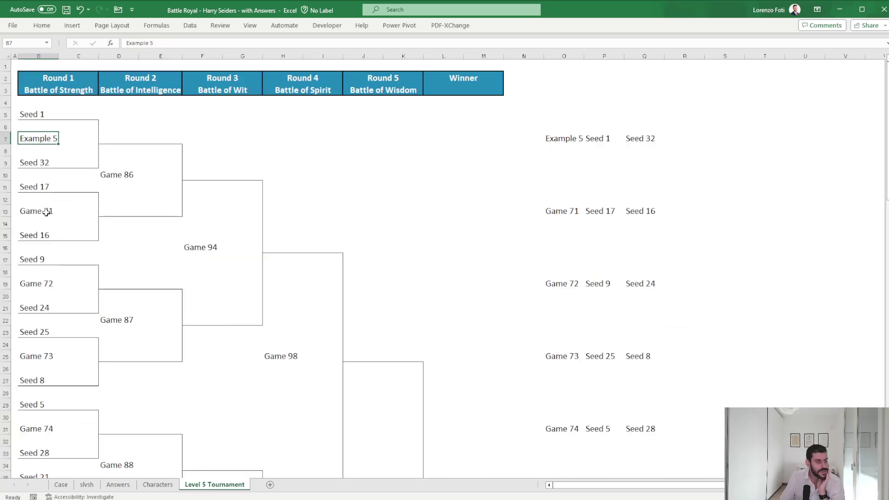
click(43, 207)
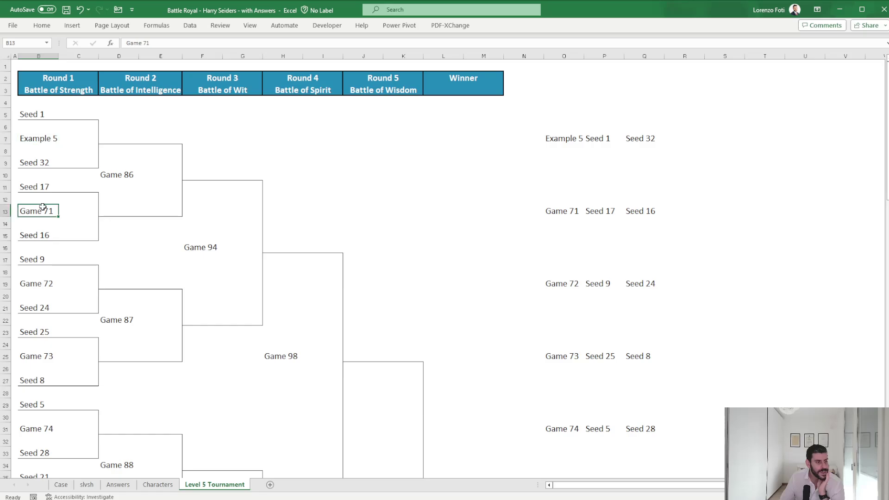
click(87, 485)
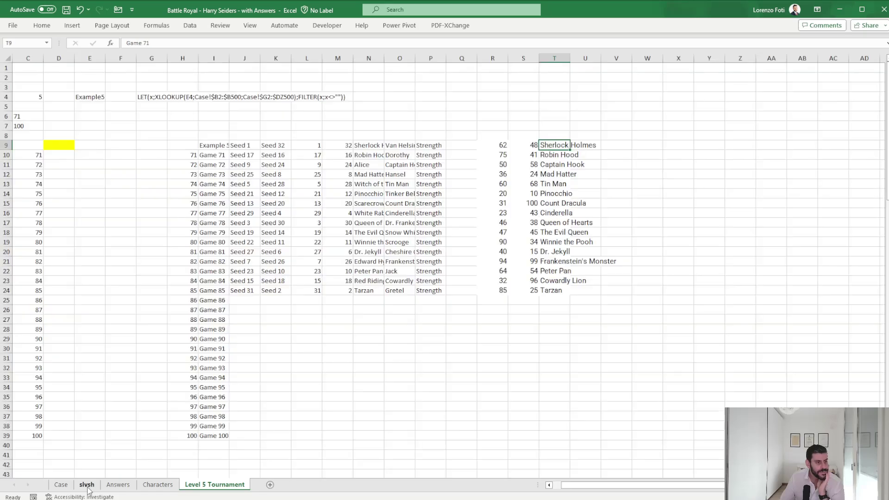
click(254, 298)
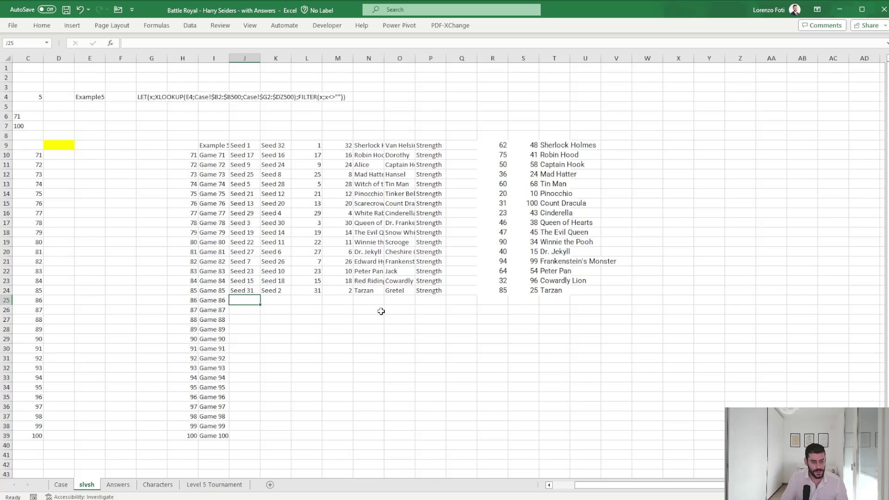
text(Example 5)
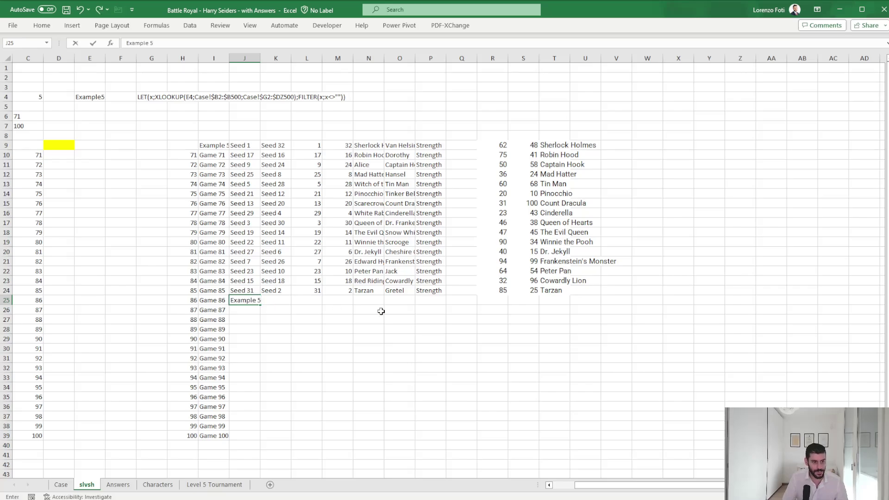
key(Tab)
text(Ga)
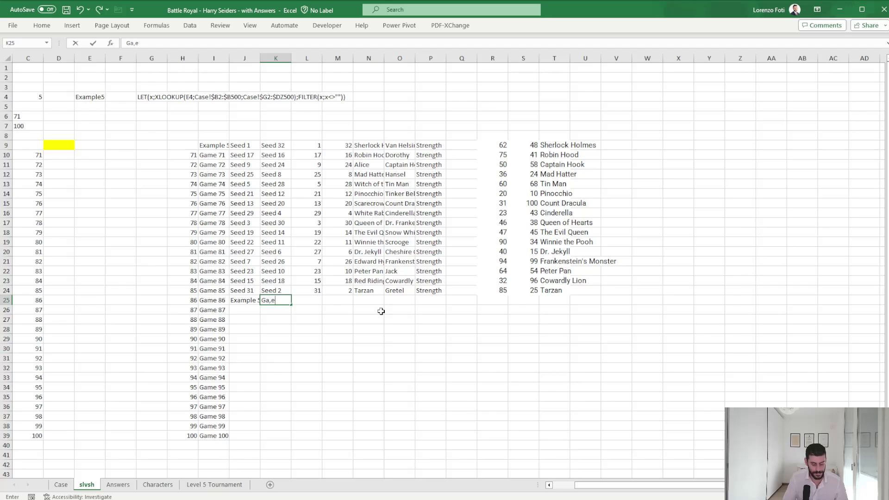
text(me 71)
key(Return)
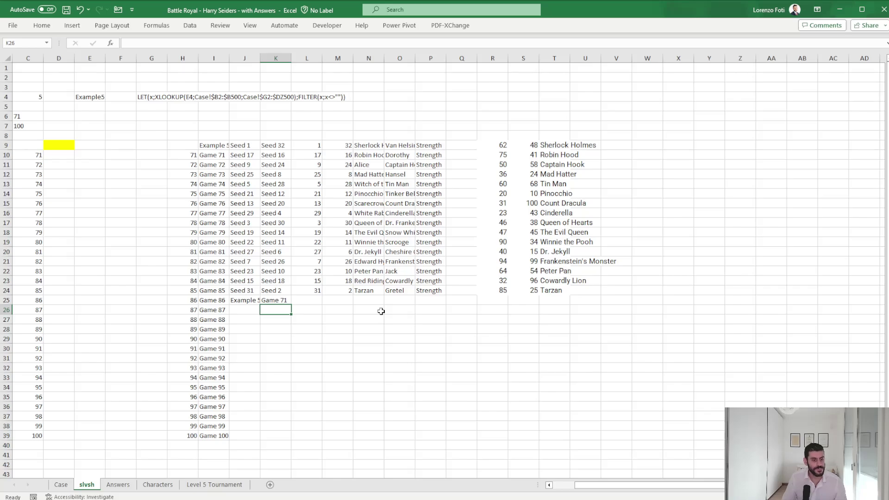
Enter 5 as the example game number in H9
key(Up)
key(Right)
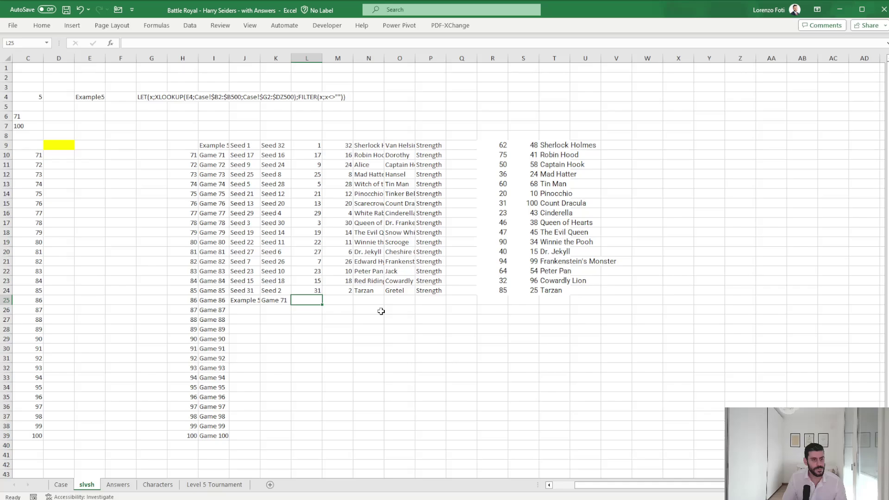
key(Left)
key(Left)
key(Left)
key(Left)
key(ctrl+Up)
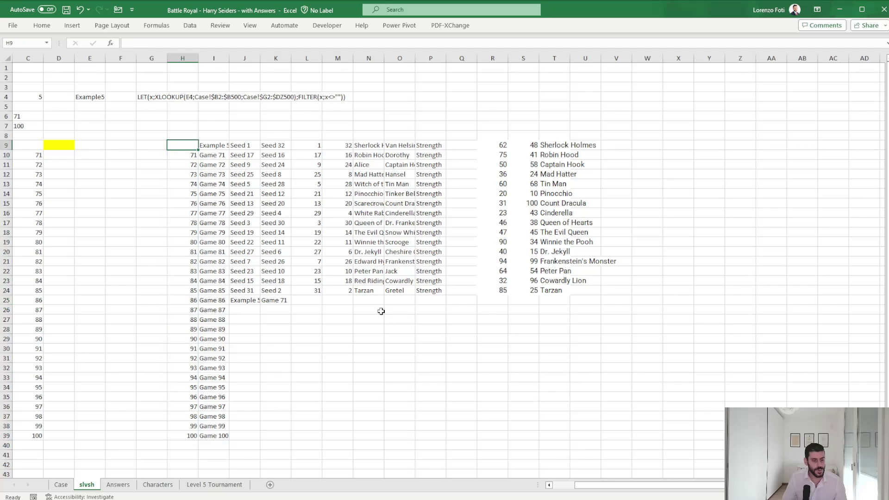
key(Up)
text(5)
key(Return)
Replace the text in J25:K25 with the feeder game numbers 5 and 71
key(Right)
key(Down)
key(Down)
key(Down)
key(Down)
key(Down)
key(Down)
key(Right)
key(Down)
key(Down)
key(Down)
key(Down)
key(Down)
key(Down)
key(Down)
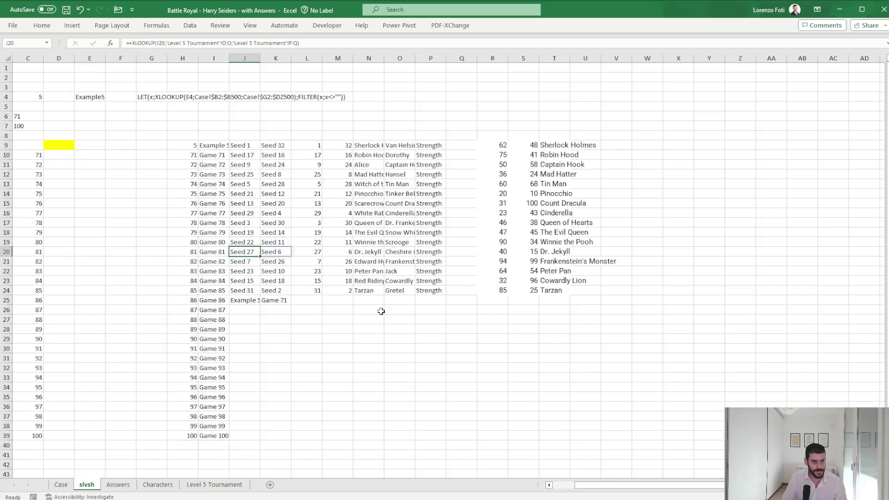
key(Down)
key(Down)
key(shift+Right)
key(Delete)
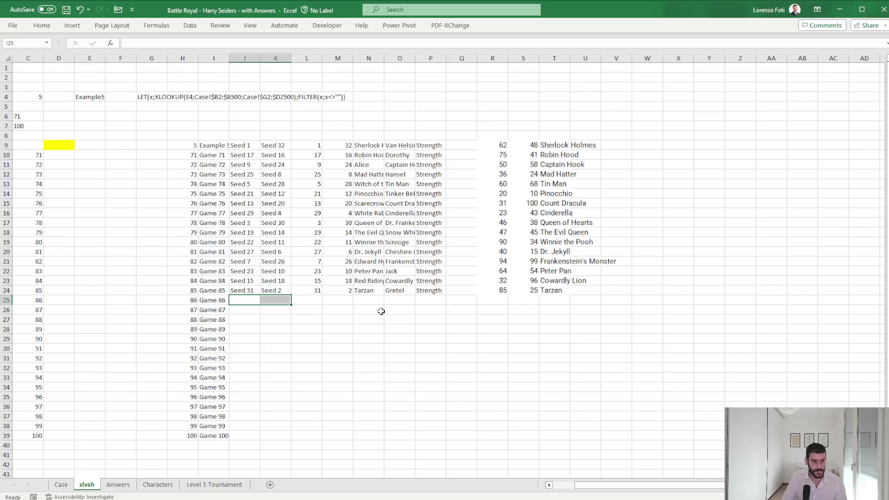
key(Right)
key(Right)
text(5)
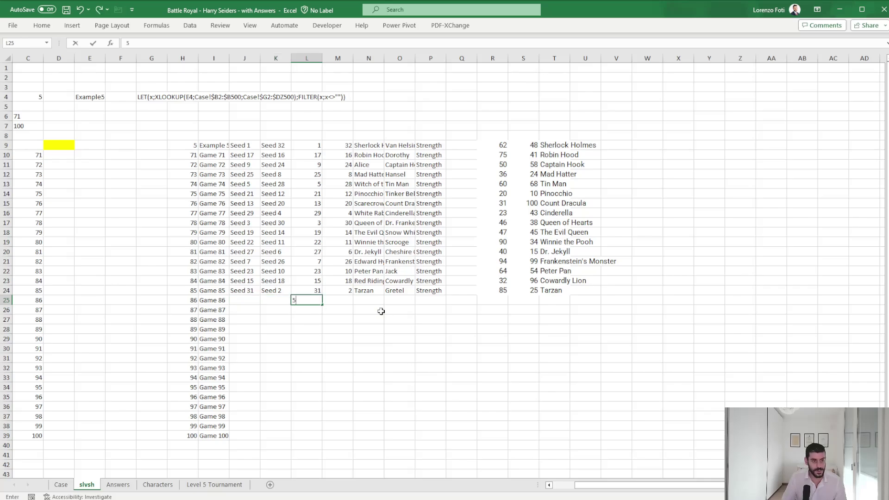
key(Escape)
key(Left)
key(Left)
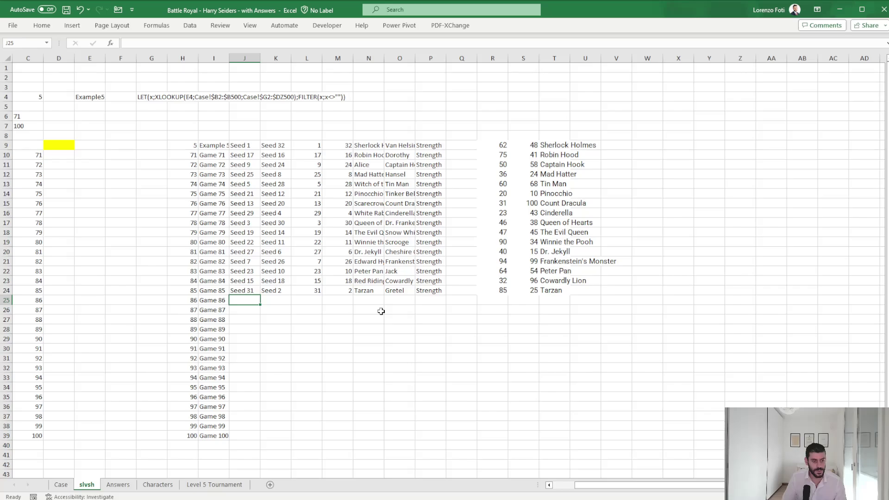
text(5)
key(Right)
text(71)
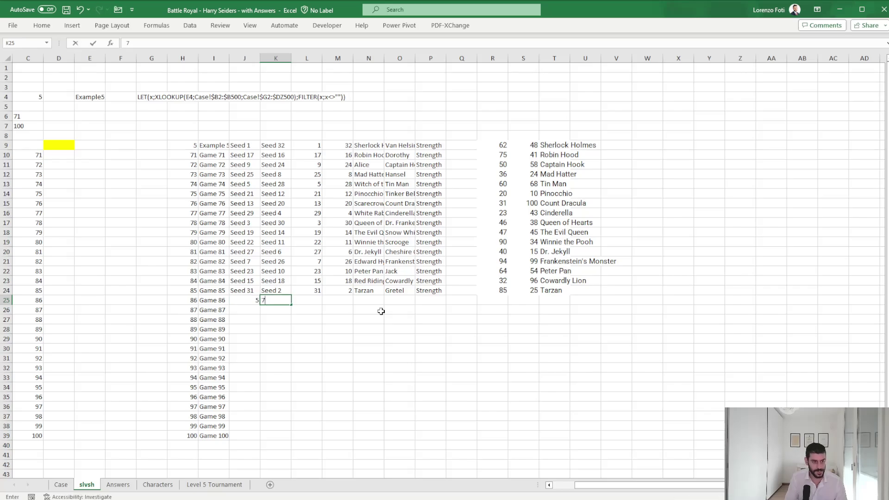
key(ctrl+Return)
Set J26 to =K25+1 (72) and K26 to =J26+1 (73)
key(Down)
key(Left)
text(+)
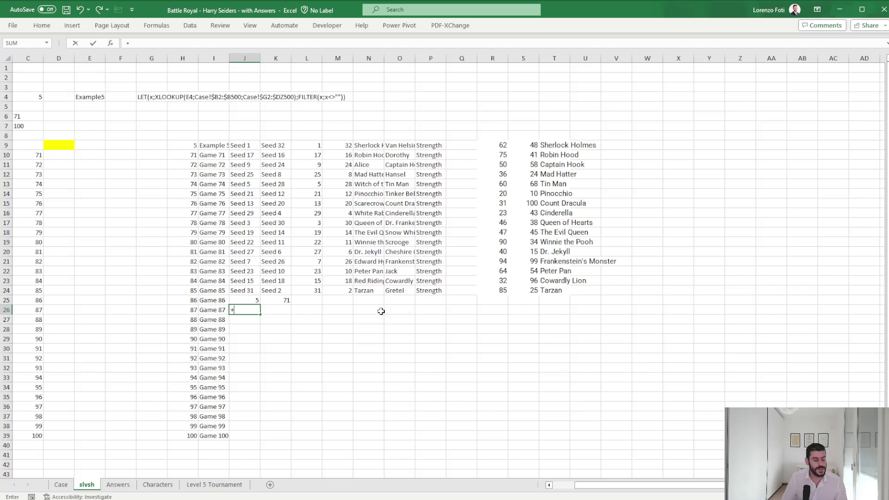
text(K25+1)
key(ctrl+Return)
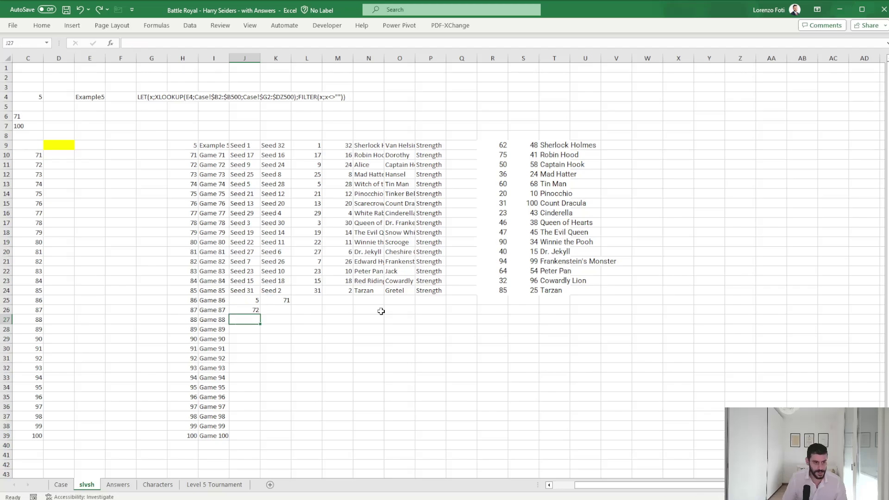
key(Right)
text(+J26+1)
key(Return)
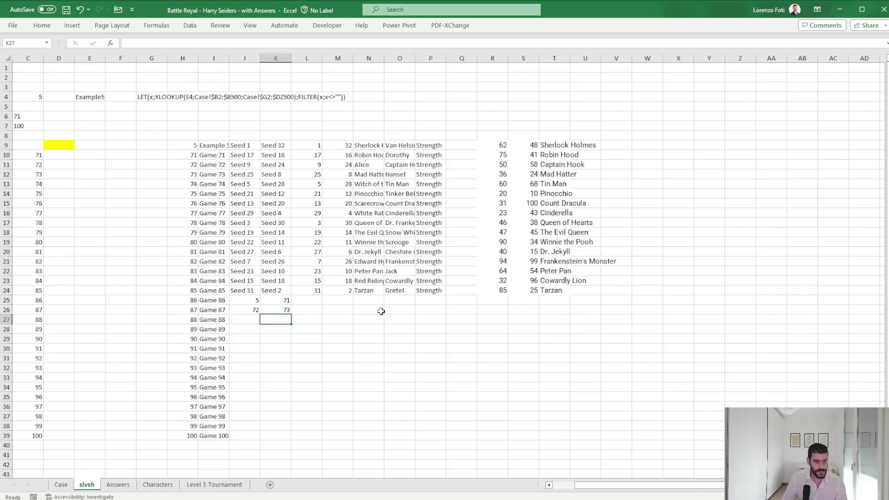
Copy the J26:K26 feeder formulas down through row 32
click(190, 485)
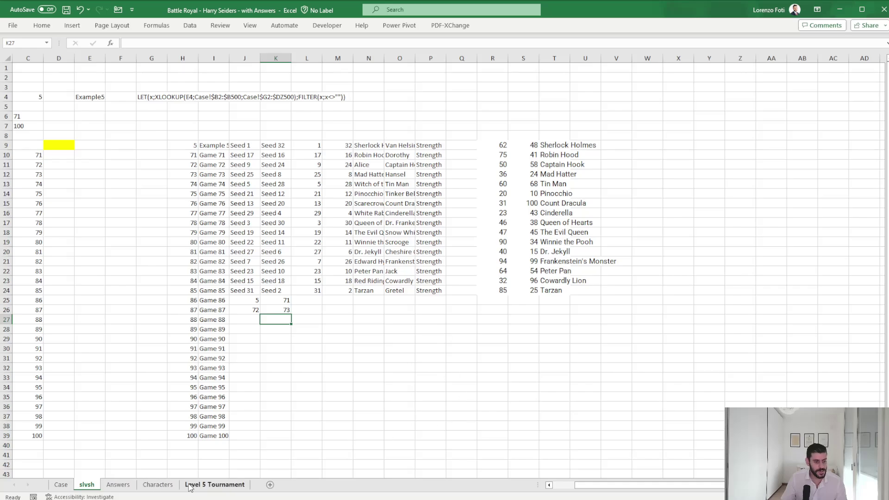
scroll(52, 387, down, 3)
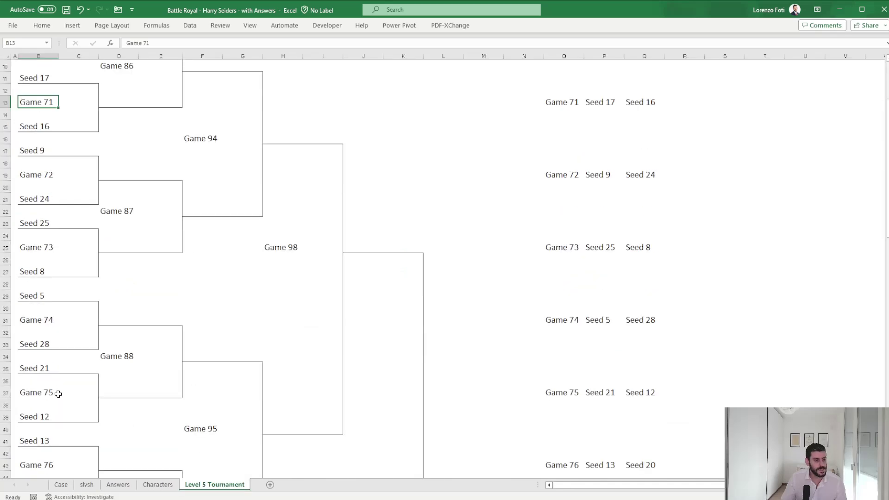
click(87, 485)
key(Up)
key(shift+Left)
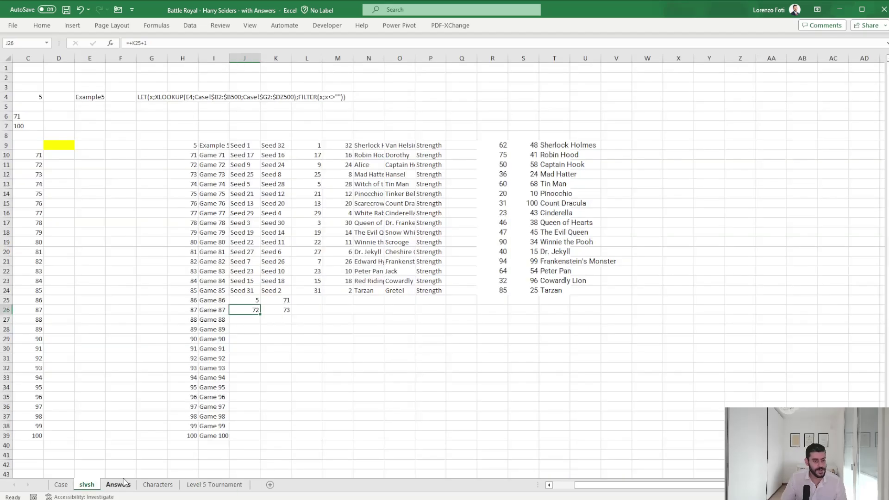
key(ctrl+c)
key(Down)
key(Left)
key(shift+Down)
key(shift+Down)
key(shift+Down)
key(shift+Down)
key(shift+Down)
key(Return)
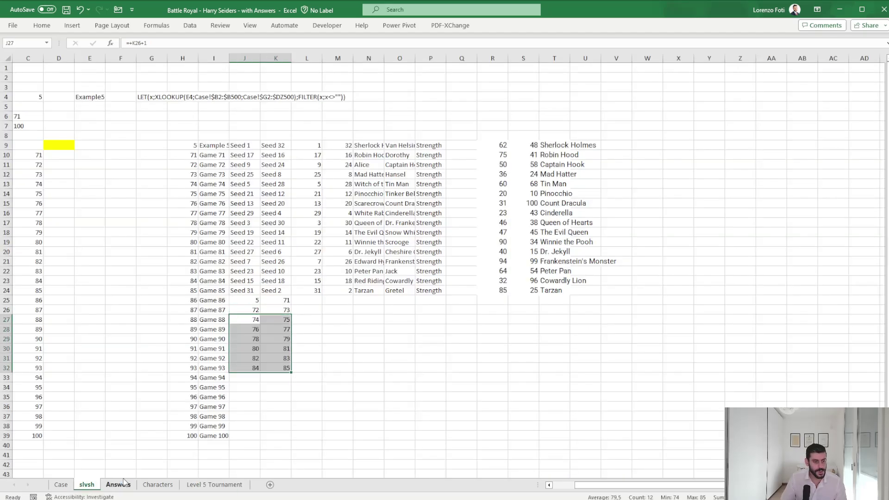
Extend the feeder pairs from 84 and 85 down to row 39
click(214, 485)
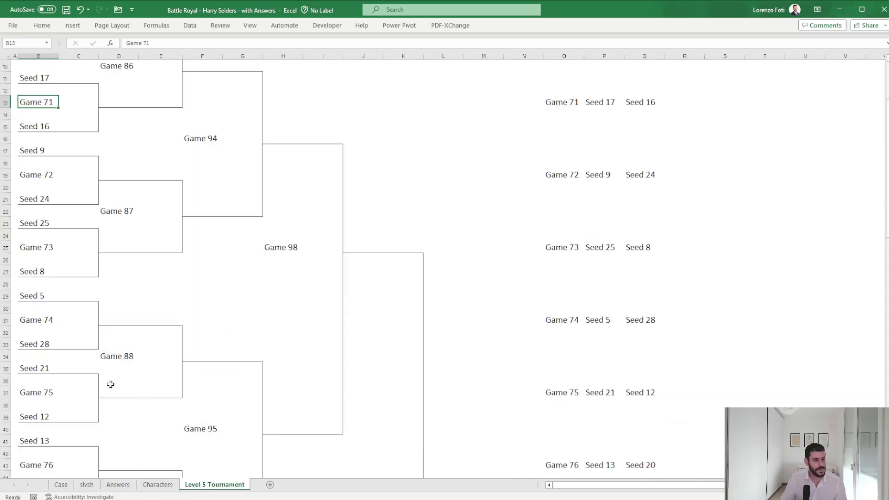
scroll(110, 384, down, 20)
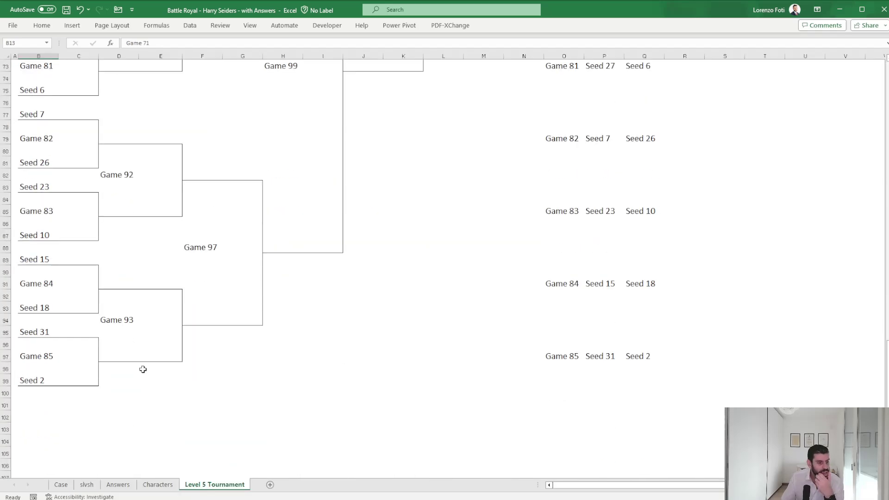
click(87, 485)
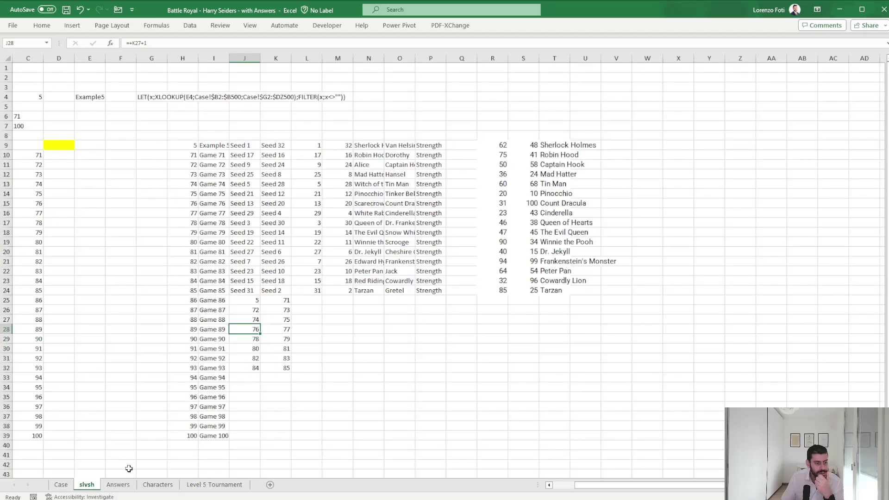
drag(248, 368, 249, 435)
key(ctrl+c)
key(ctrl+v)
key(Escape)
click(327, 406)
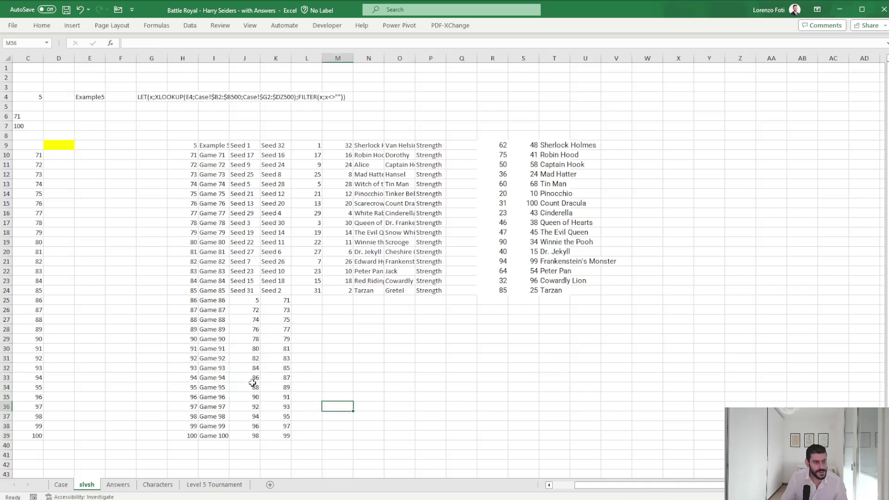
Check the Game 94 feeder pair 86 and 87 against the Level 5 Tournament bracket
click(214, 485)
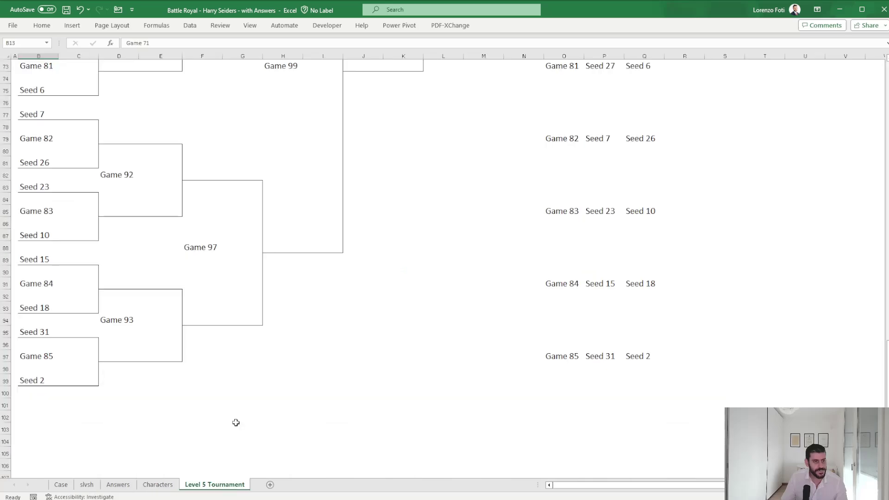
scroll(238, 292, up, 20)
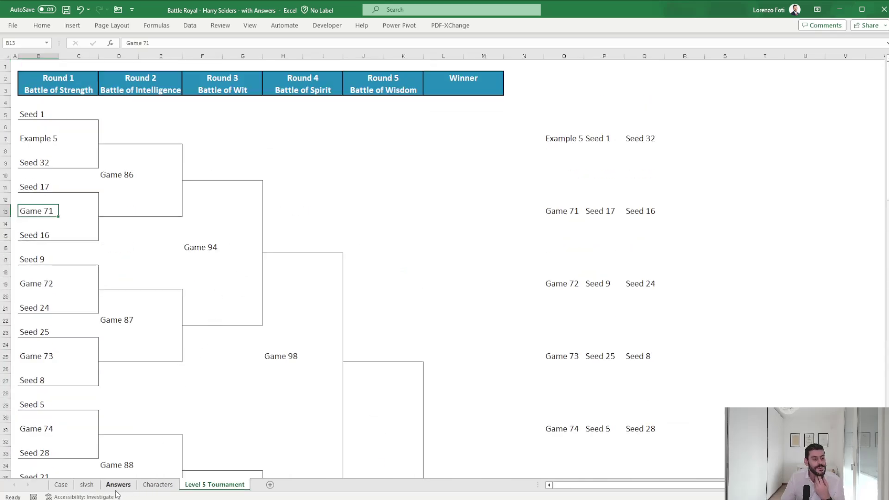
click(87, 485)
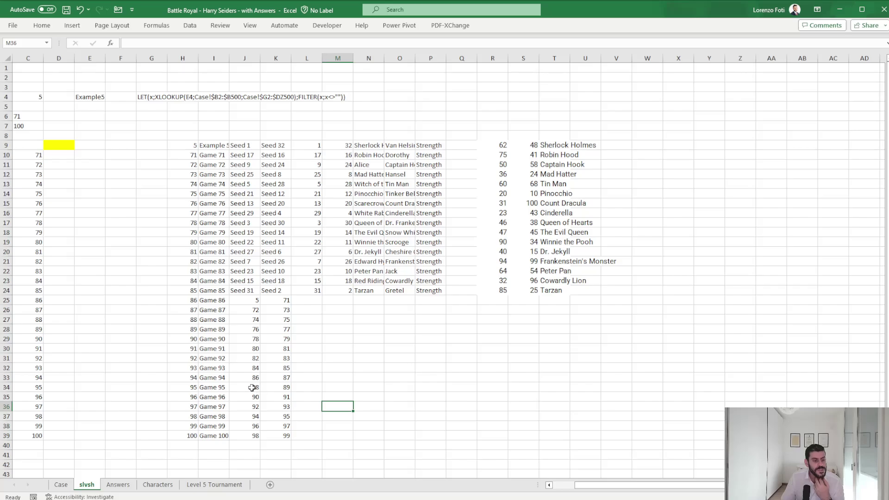
drag(247, 377, 278, 378)
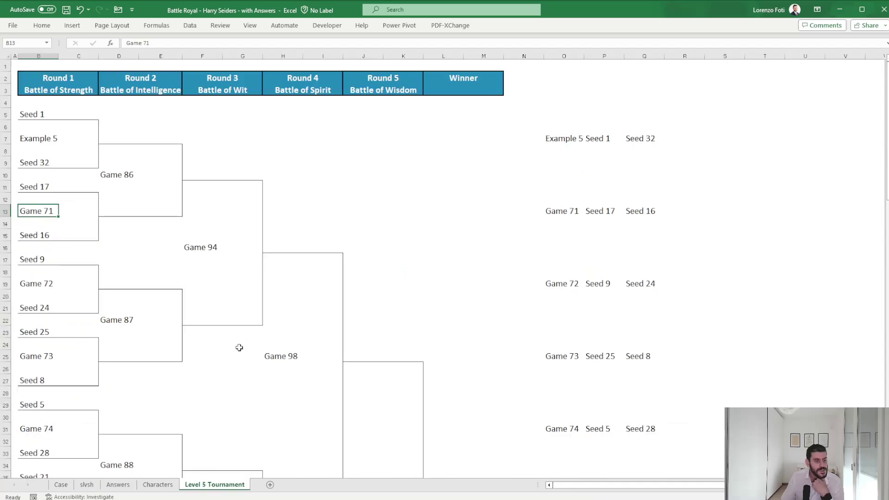
click(209, 485)
scroll(217, 329, down, 5)
scroll(180, 335, down, 10)
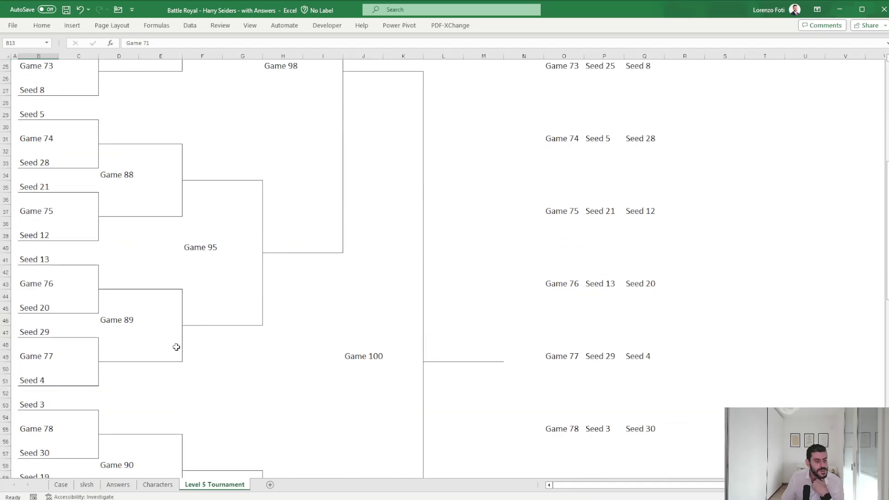
click(95, 485)
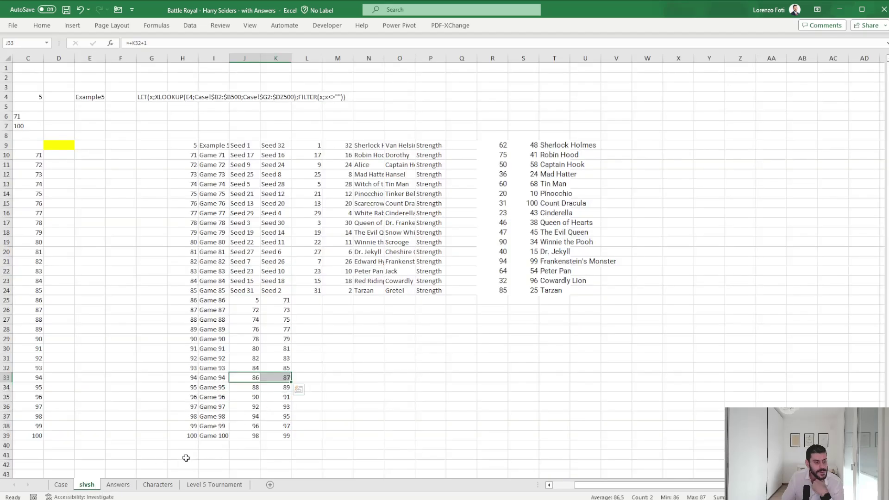
Review the Characters sheet and the Level 5 Tournament bracket once more
click(156, 485)
click(192, 486)
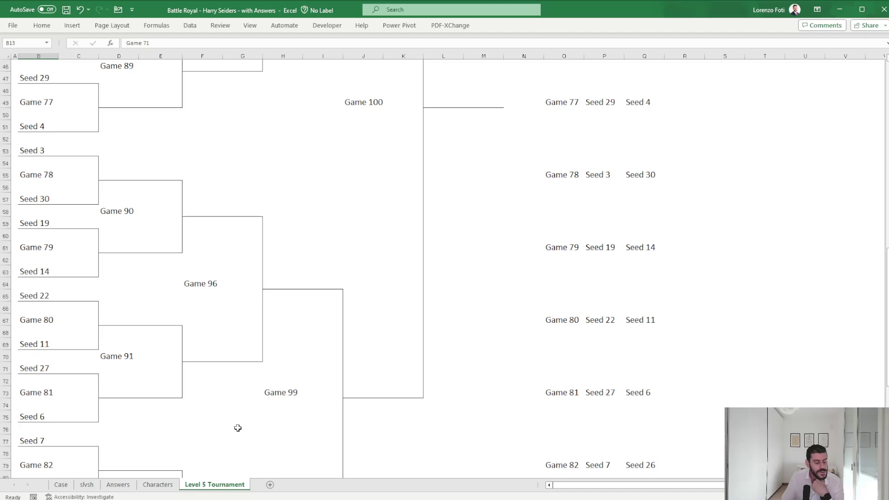
scroll(238, 428, up, 10)
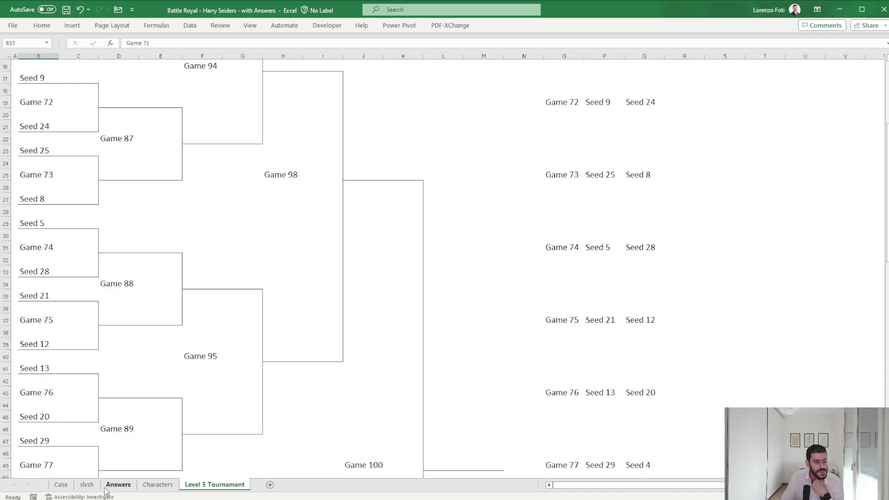
scroll(109, 397, up, 5)
scroll(162, 282, down, 6)
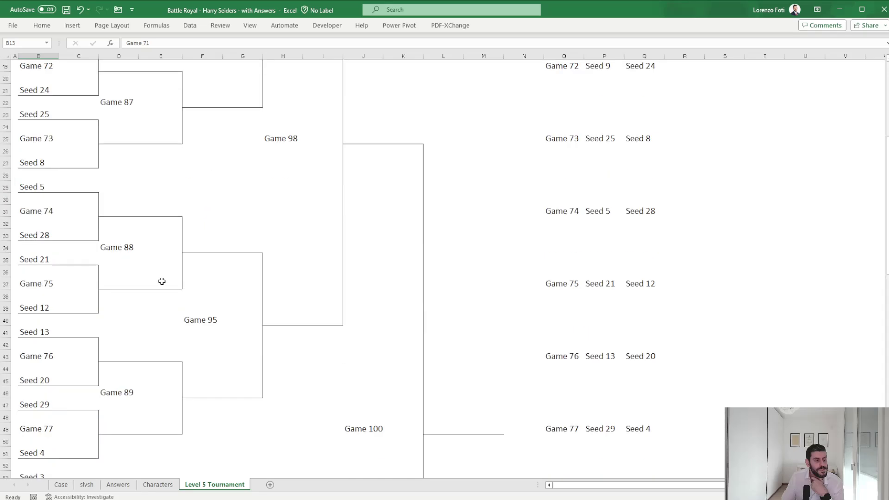
scroll(162, 283, down, 17)
scroll(151, 334, up, 12)
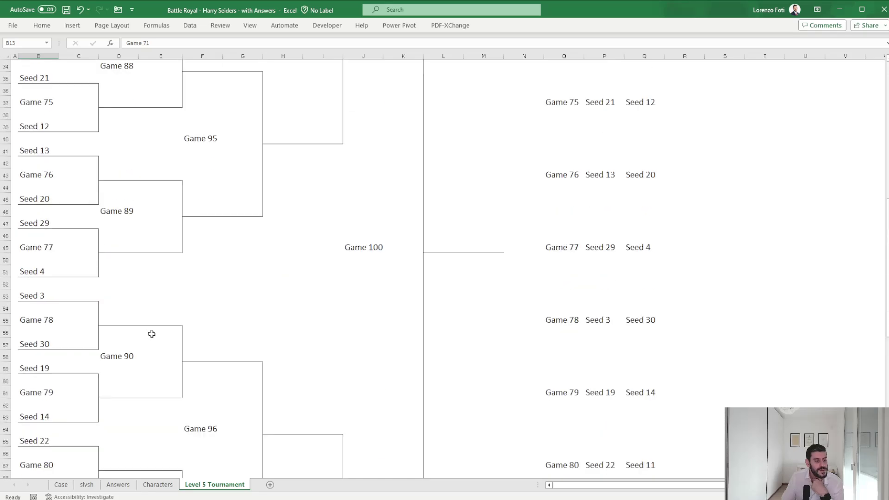
scroll(152, 333, up, 11)
click(87, 485)
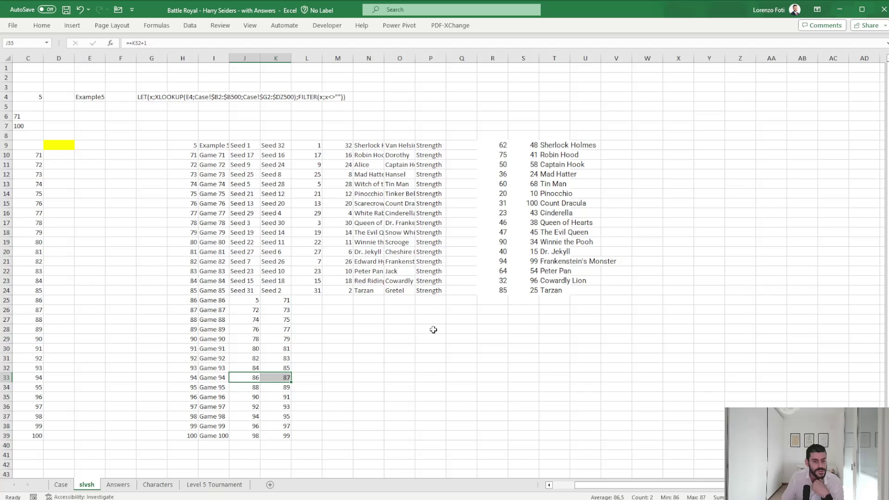
Enter Intelligence in P25 and copy it down through P32 for Games 86–93
text(Intelligence)
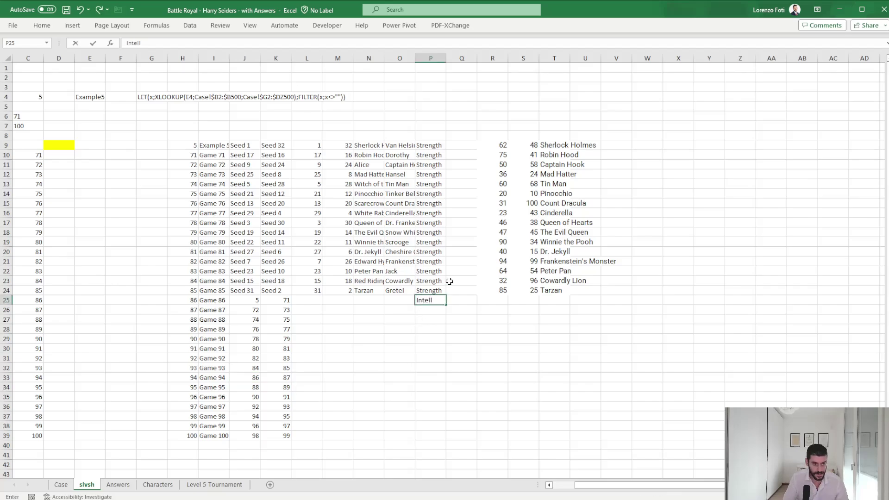
key(Return)
key(Up)
key(ctrl+c)
key(Down)
key(shift+Down)
key(shift+Down)
key(shift+Down)
key(shift+Down)
key(shift+Down)
key(shift+Down)
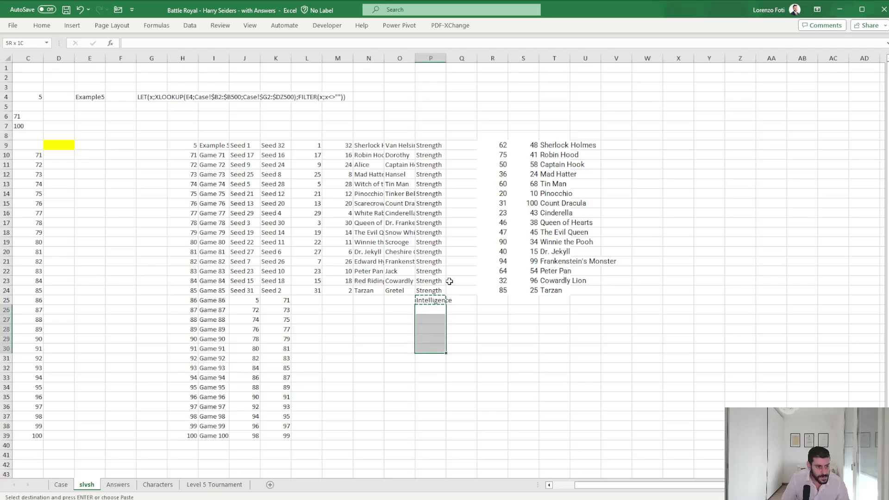
key(ctrl+v)
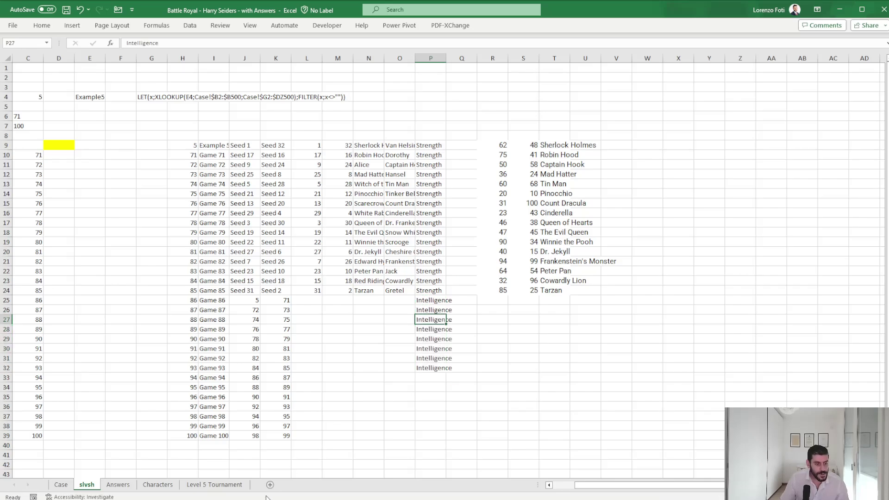
After checking the bracket's round headers, tag Games 94–97 as Wit in P33:P36
click(222, 484)
scroll(219, 237, down, 18)
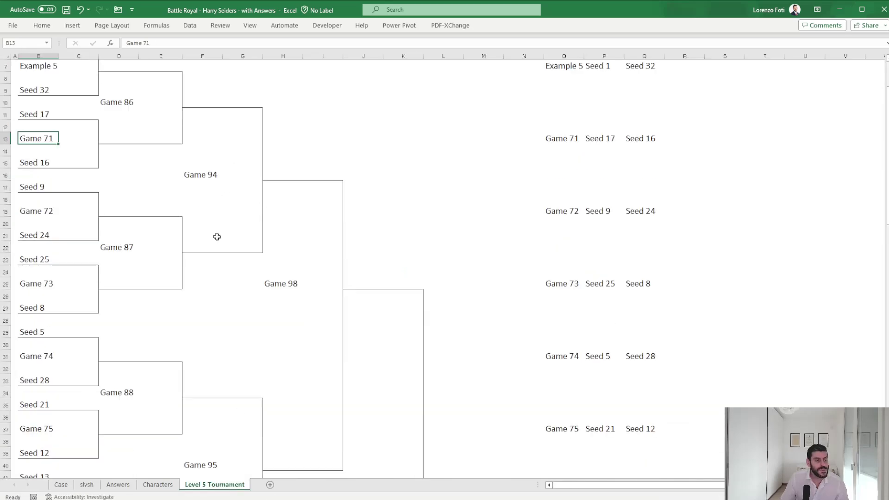
scroll(216, 248, up, 18)
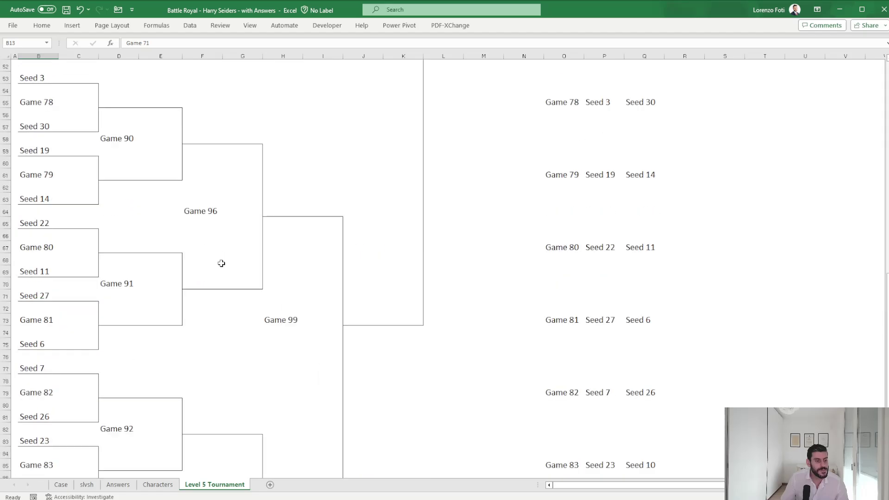
click(86, 485)
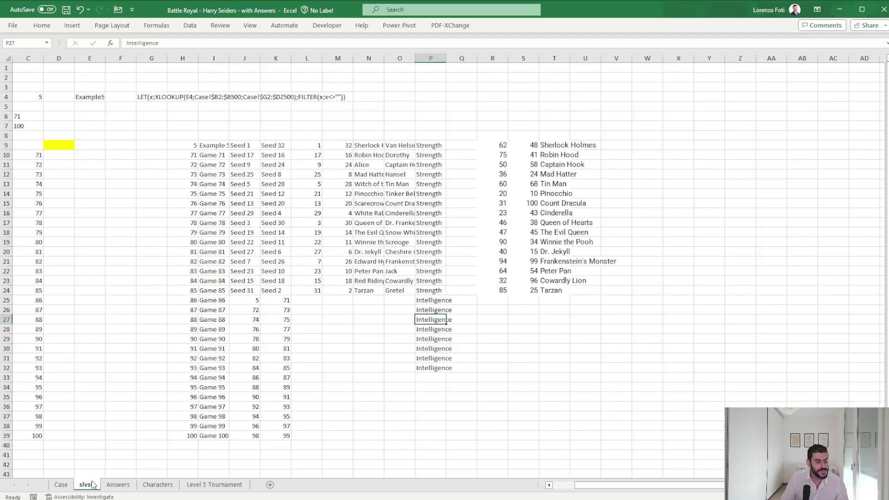
click(436, 374)
text(Wit)
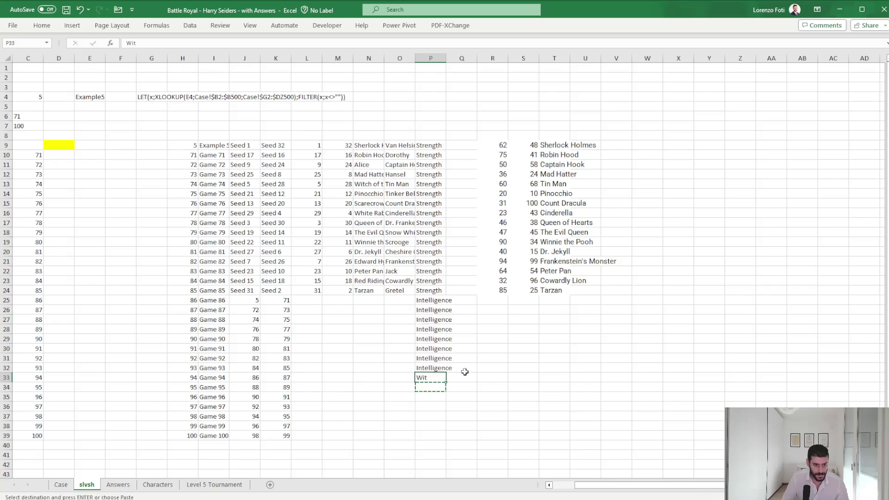
key(ctrl+c)
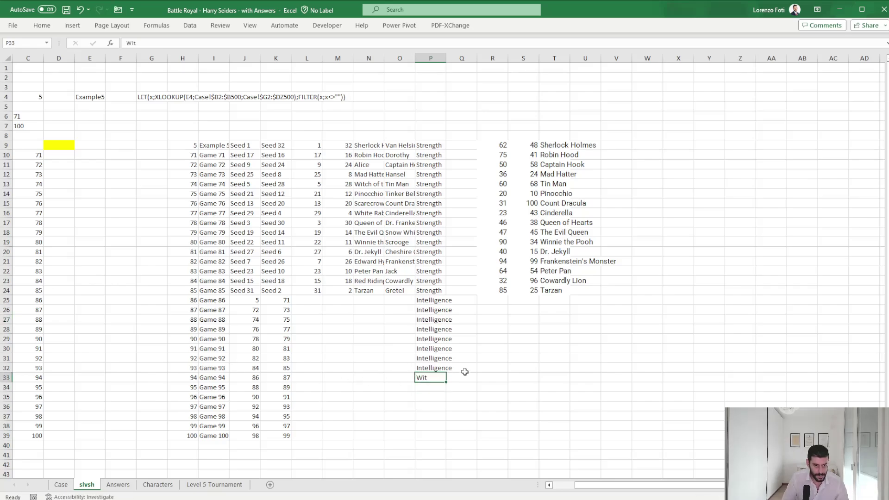
key(Down)
key(shift+Down)
key(shift+Down)
key(ctrl+v)
key(Escape)
key(Down)
key(Down)
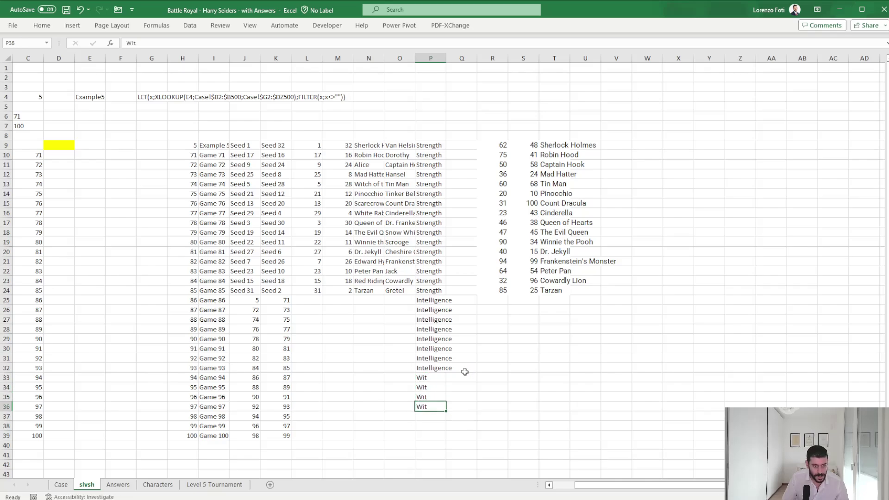
Tag Games 98–99 as Spirit and Game 100 as Wisdom in P37:P39
click(218, 485)
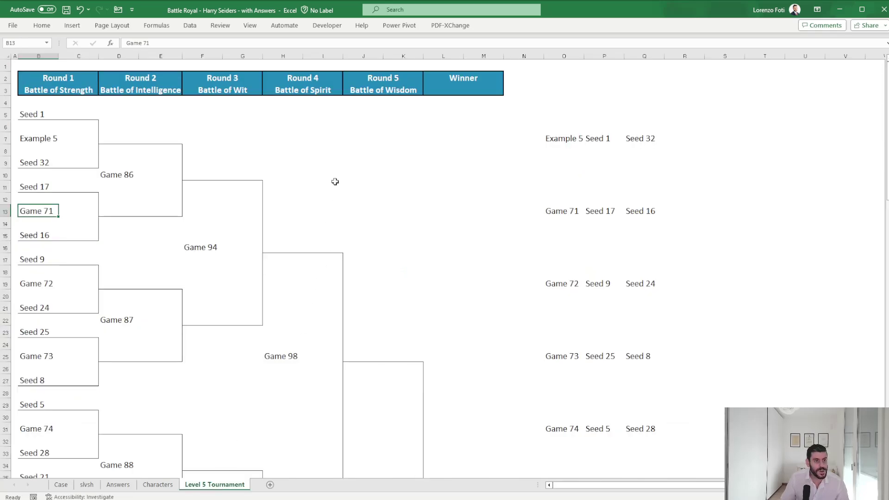
scroll(308, 245, down, 14)
scroll(288, 343, up, 14)
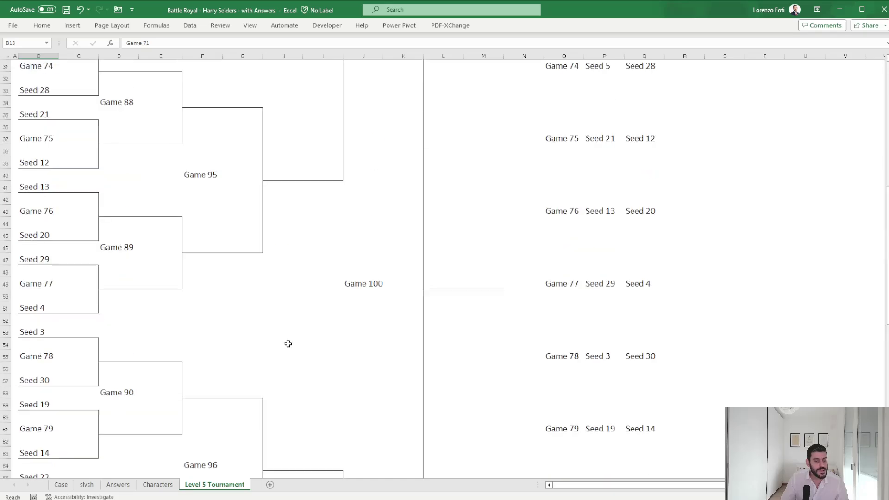
click(86, 485)
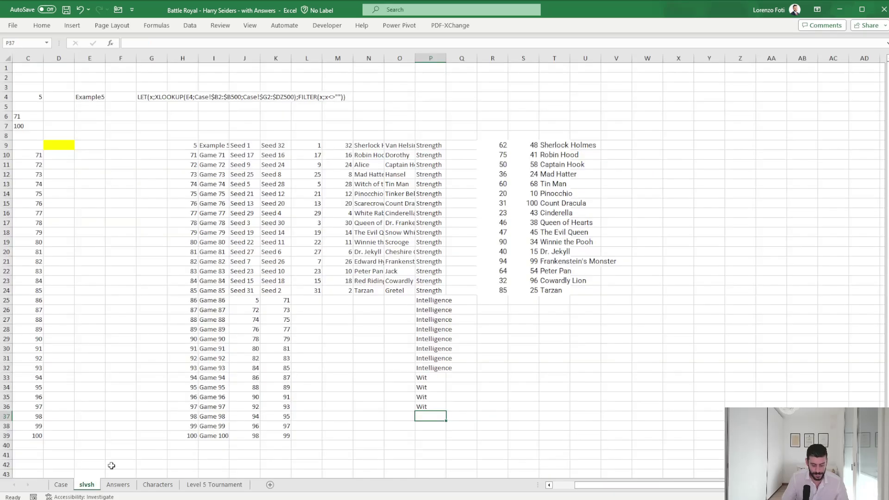
text(Spirit)
key(Return)
text(W)
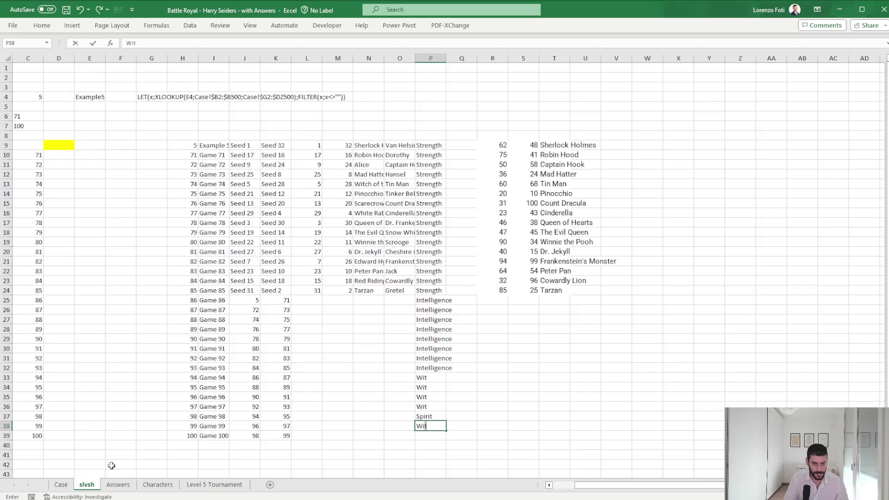
text(isdom)
key(Return)
key(Up)
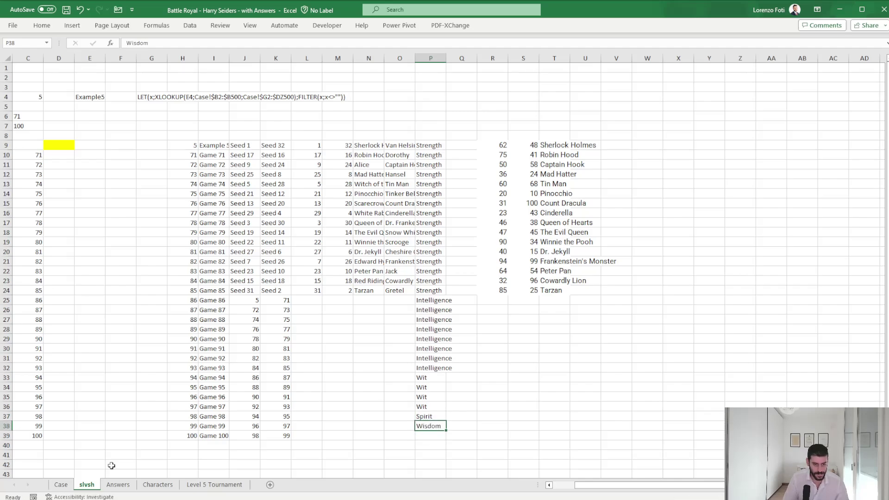
key(Down)
text(Wis)
key(Up)
text(Sp)
key(ctrl+Return)
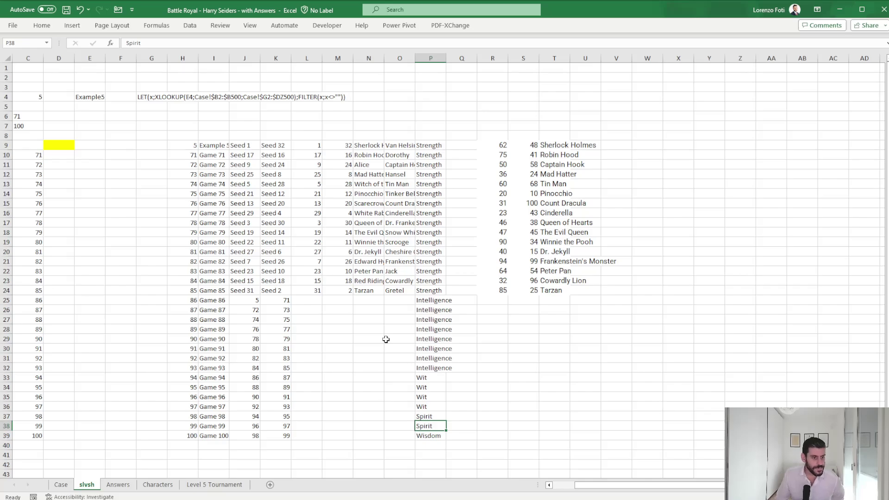
Enter =XLOOKUP(J25;$H$9:$H$39;$T$9:$T$39) in N25 to find the Game 86 contestant
click(366, 300)
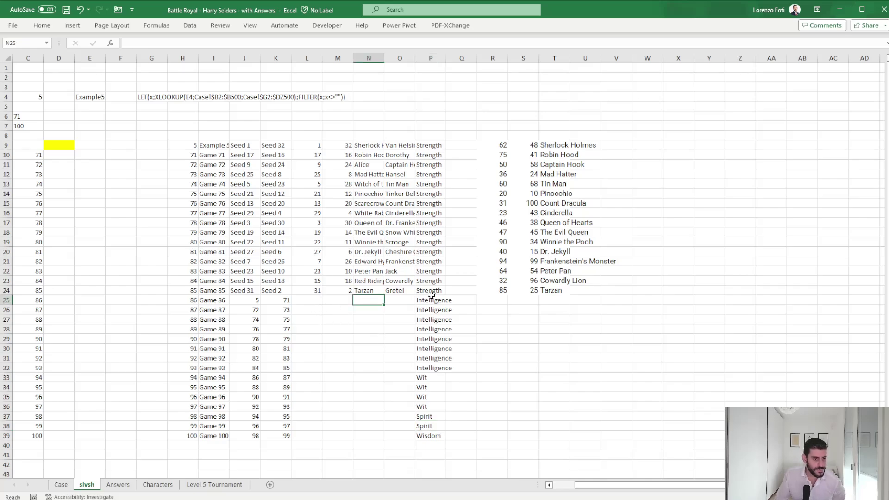
text(+)
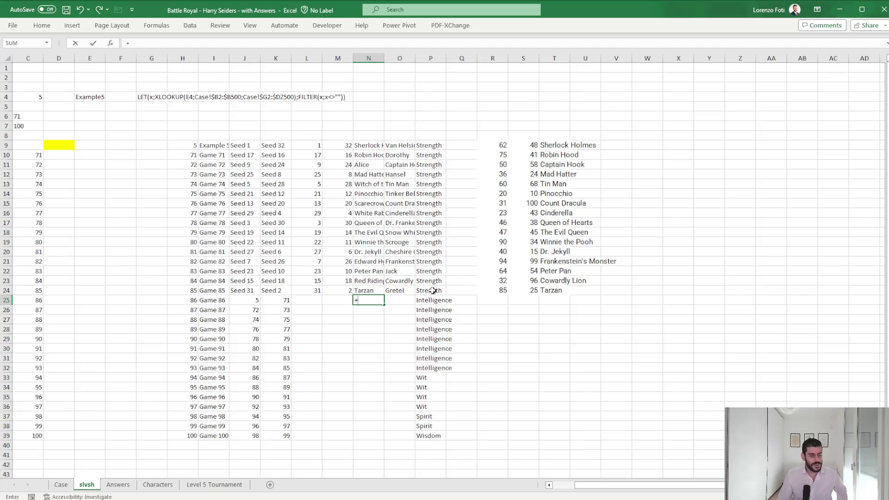
text(xl)
key(Tab)
key(Left)
key(Left)
key(Left)
key(Left)
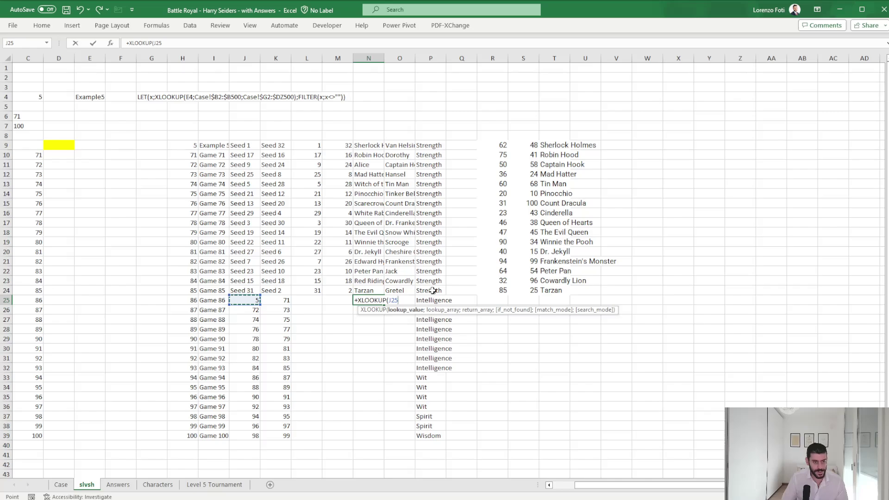
text(;)
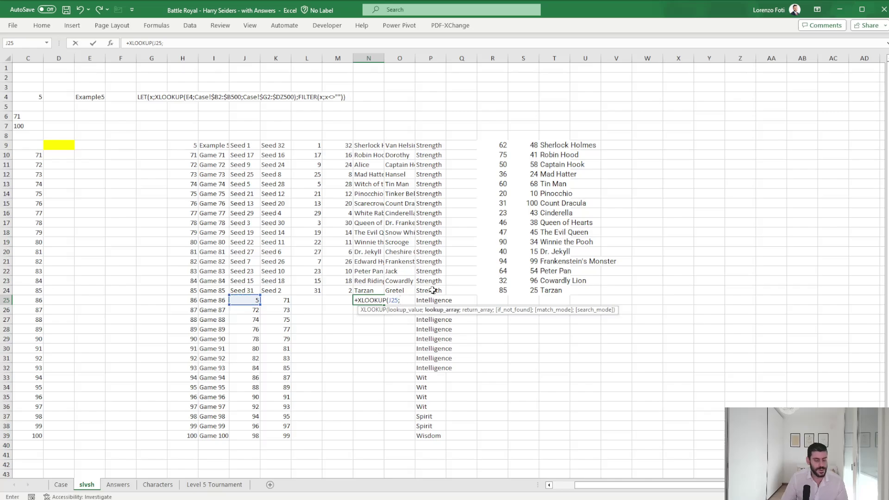
click(180, 145)
key(ctrl+shift+Down)
key(F4)
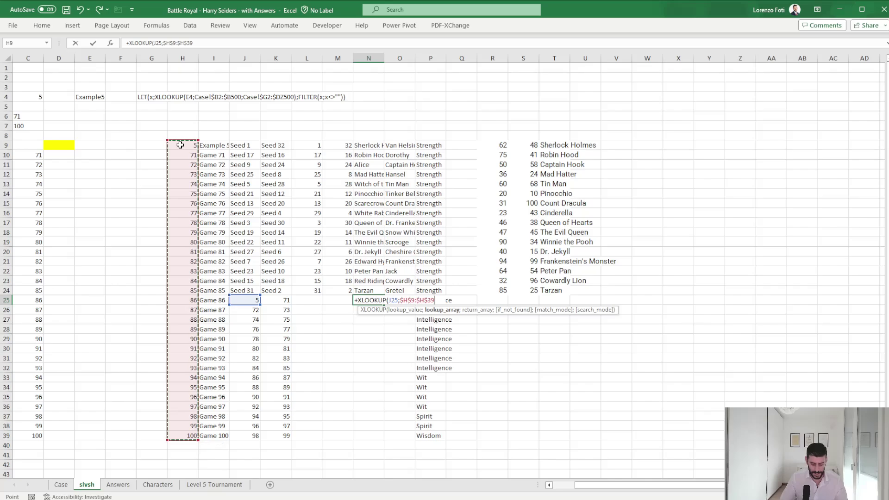
text(;)
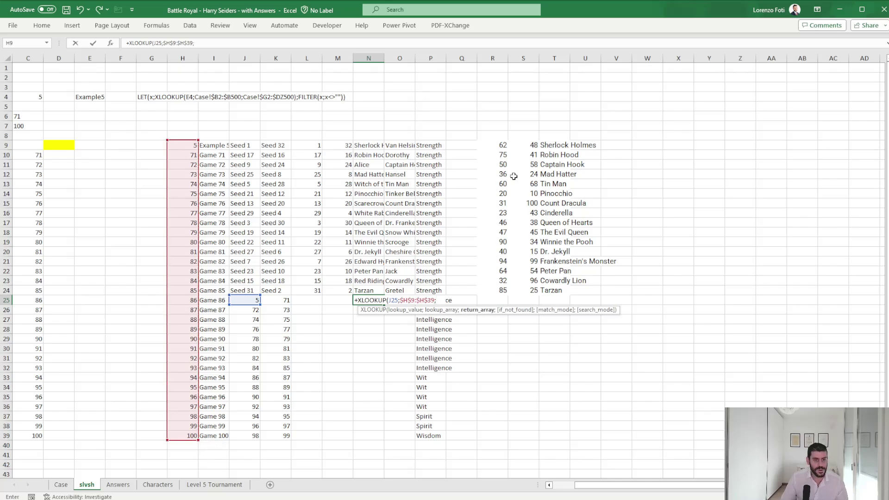
mouse_move(556, 147)
mouse_down()
mouse_move(556, 305)
mouse_move(539, 430)
mouse_up()
key(F4)
text())
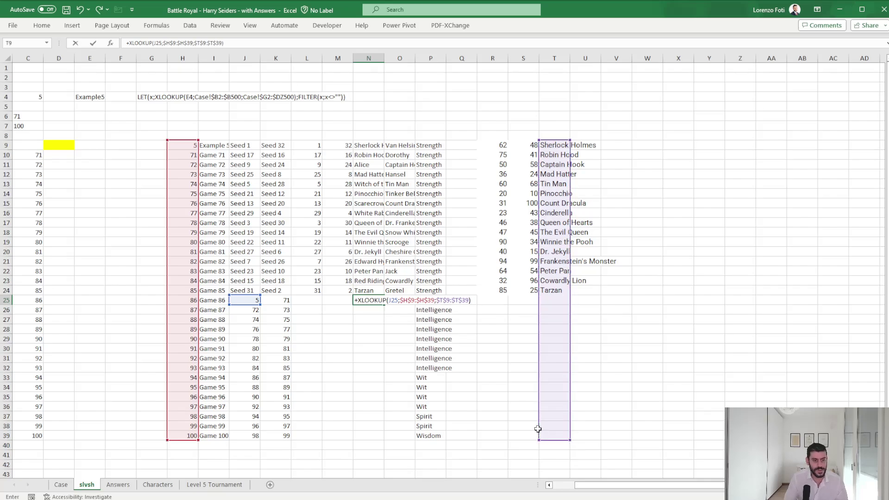
key(Return)
Copy the N25:O25 lookup formulas down through row 39
key(Up)
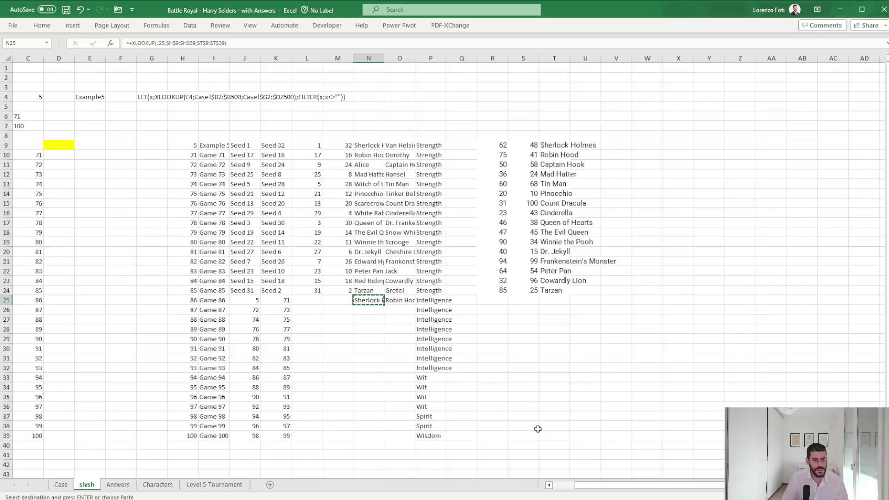
key(shift+Right)
key(ctrl+c)
key(Down)
key(shift+Down)
key(shift+Down)
key(shift+Down)
key(shift+Down)
key(shift+Down)
key(shift+Down)
key(shift+Down)
key(shift+Down)
key(shift+Down)
key(shift+Down)
key(shift+Down)
key(shift+Down)
key(shift+Down)
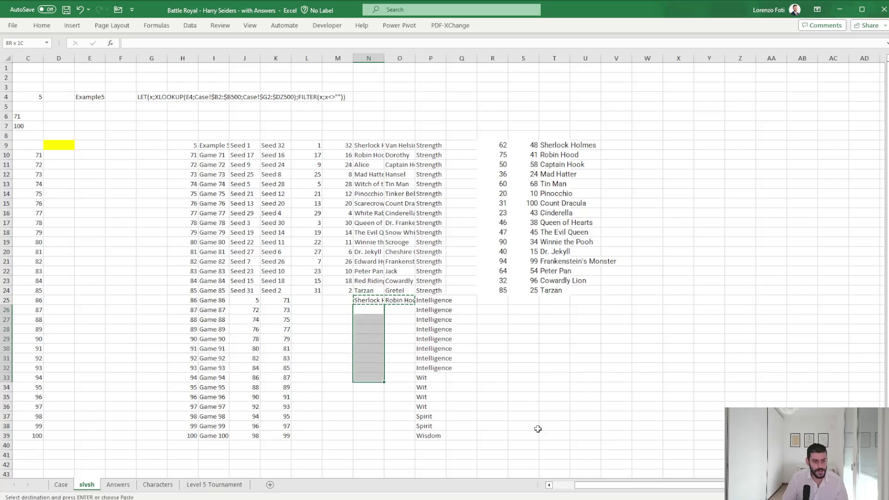
key(ctrl+v)
Copy the R24:T24 attribute and winner formulas down into R25:T39
key(Escape)
key(Up)
key(Right)
key(Right)
key(Right)
key(Right)
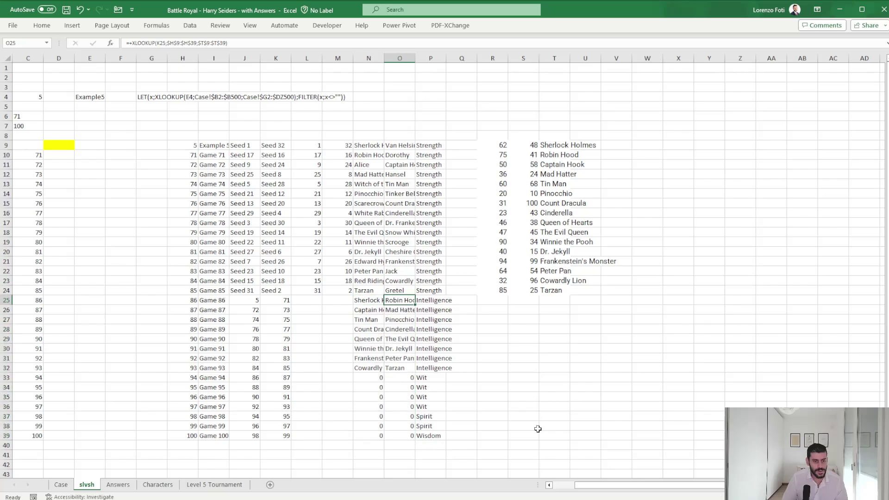
key(Up)
key(shift+Right)
key(shift+Right)
key(ctrl+c)
key(Down)
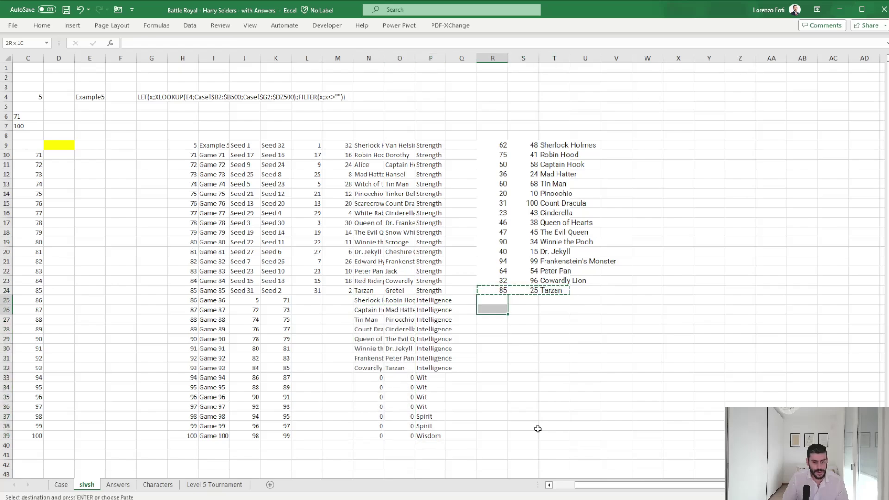
key(shift+Down)
key(shift+Down)
key(shift+Down)
key(shift+Down)
key(shift+Down)
key(shift+Down)
key(shift+Down)
key(shift+Down)
key(shift+Down)
key(shift+Down)
key(shift+Down)
key(shift+Down)
key(shift+Down)
key(shift+Down)
key(shift+Right)
key(shift+Right)
key(Return)
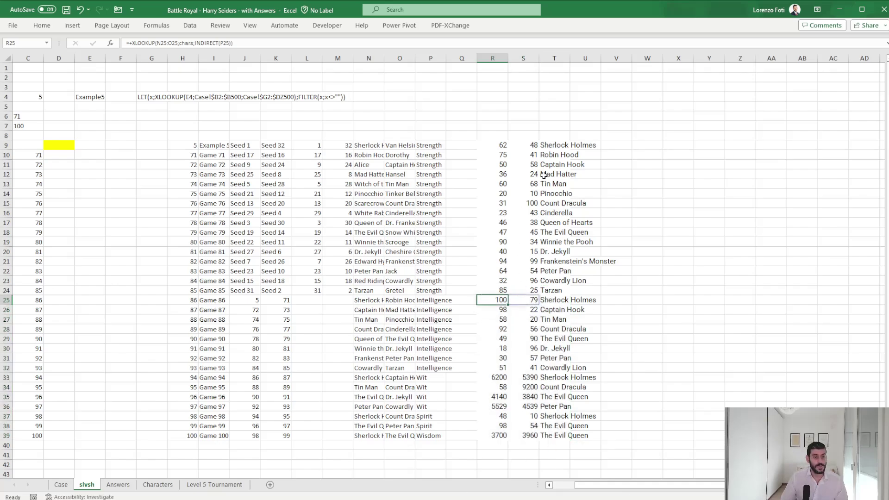
Copy the winner names T10:T39 and paste them into the Case sheet's Level 5 answers from E166
click(550, 153)
key(ctrl+shift+Down)
key(ctrl+c)
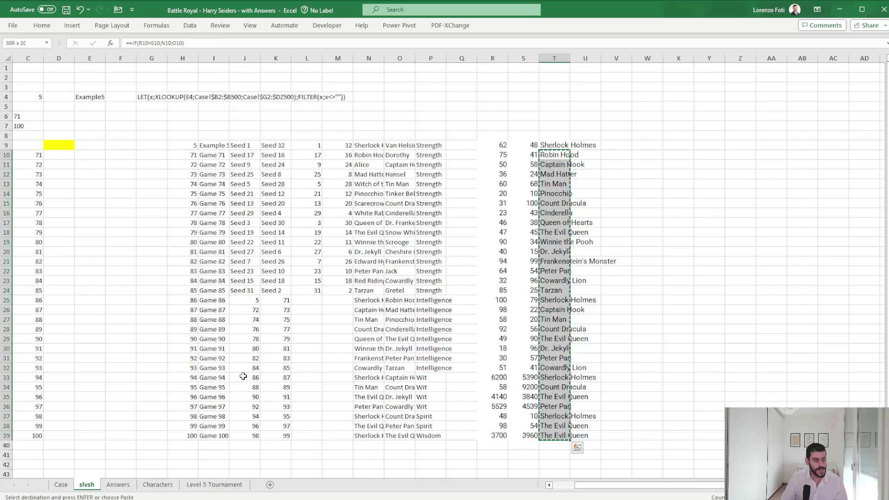
click(61, 485)
scroll(201, 240, down, 12)
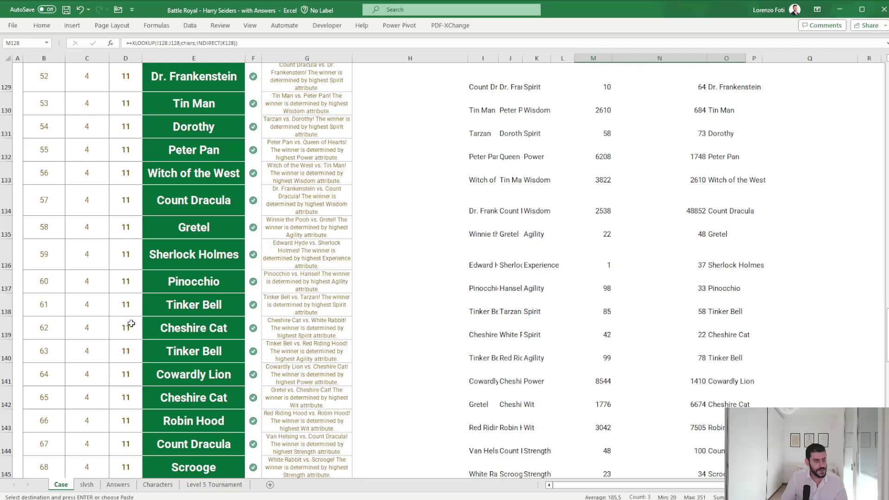
click(196, 199)
right_click(196, 198)
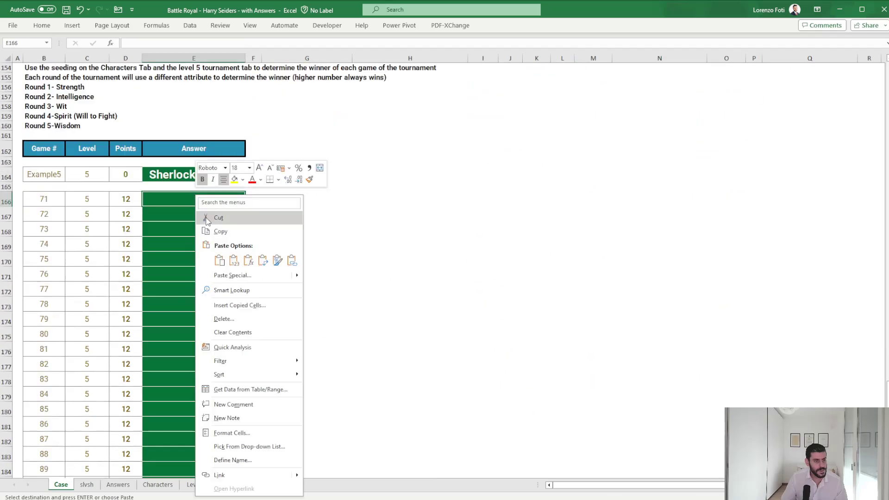
click(234, 260)
Check the pasted Level 5 answers, then go back to slvsh and cancel the copy
scroll(204, 339, down, 6)
scroll(204, 339, up, 10)
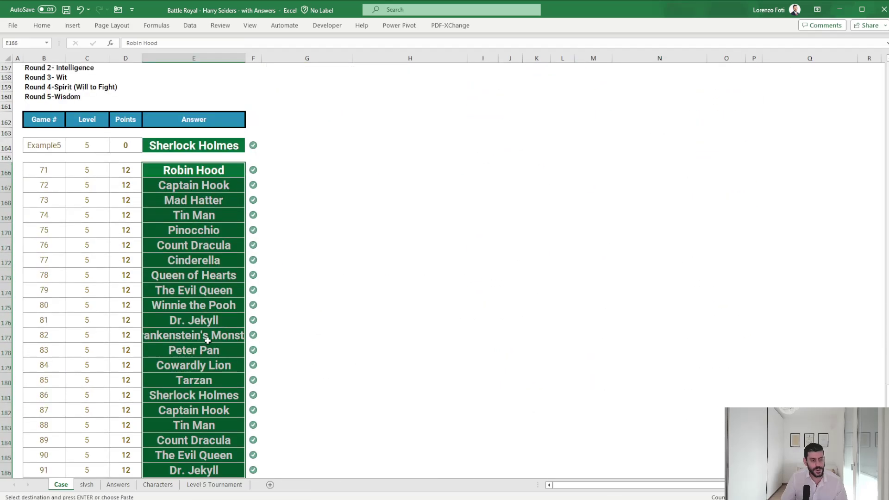
click(383, 275)
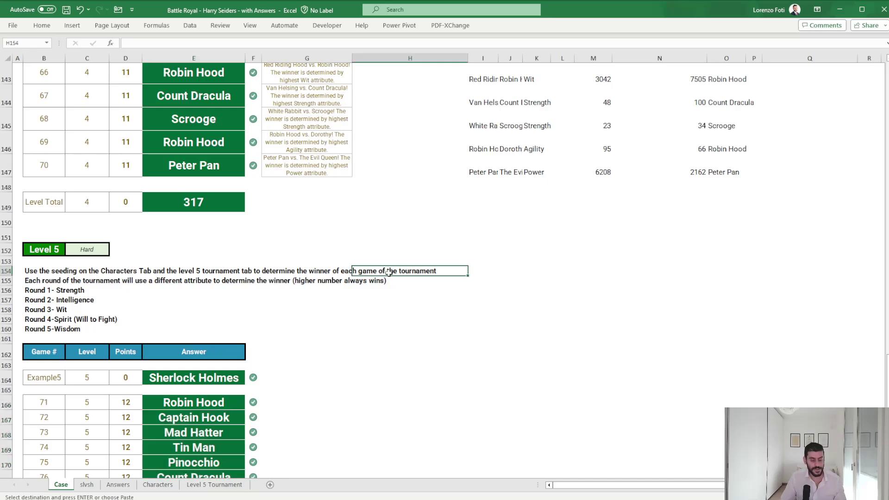
key(ctrl+Up)
key(ctrl+Up)
key(ctrl+Up)
key(ctrl+Up)
key(ctrl+Up)
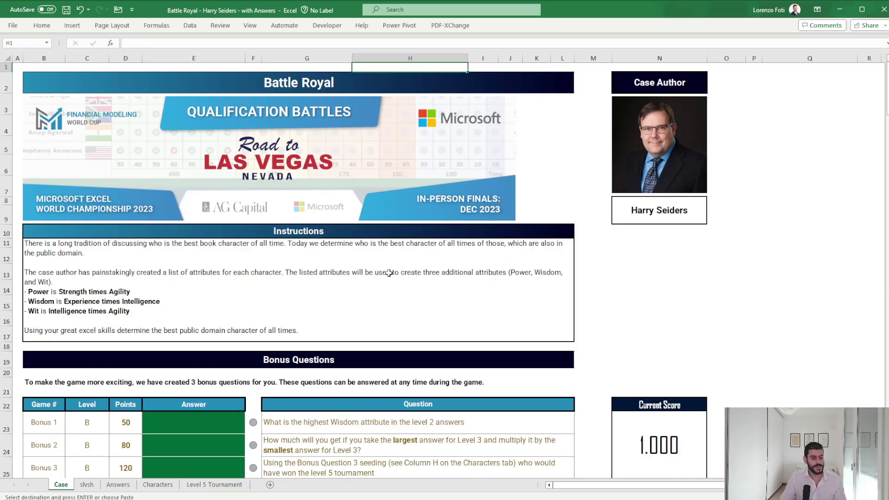
click(86, 485)
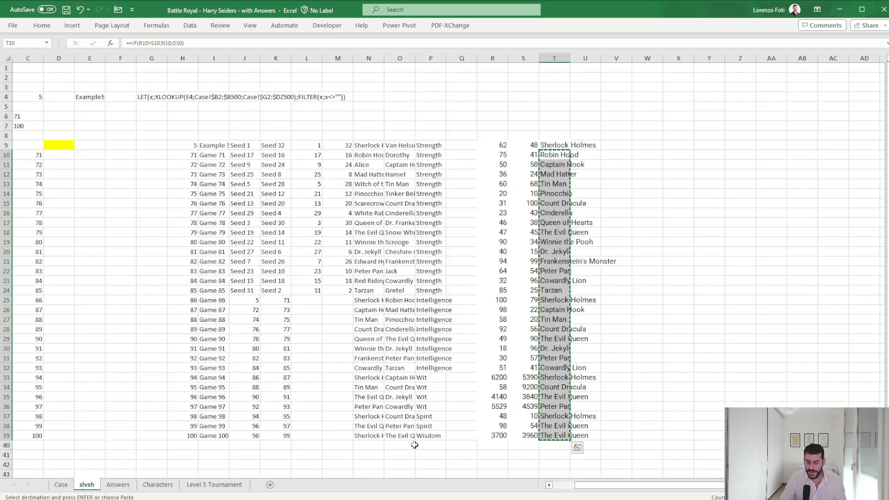
key(Escape)
Review the Game 86 seeds, the N25 lookup, and the T25 and R25 formulas
drag(254, 302, 278, 303)
click(370, 302)
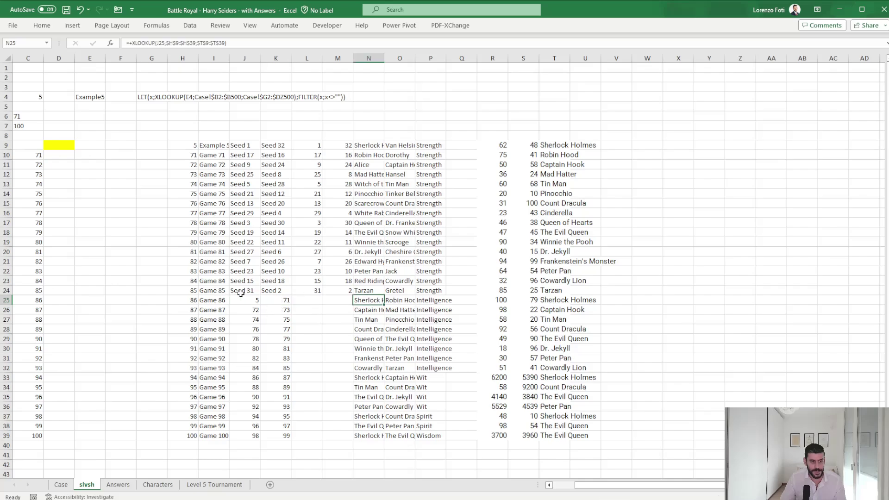
drag(553, 146, 555, 164)
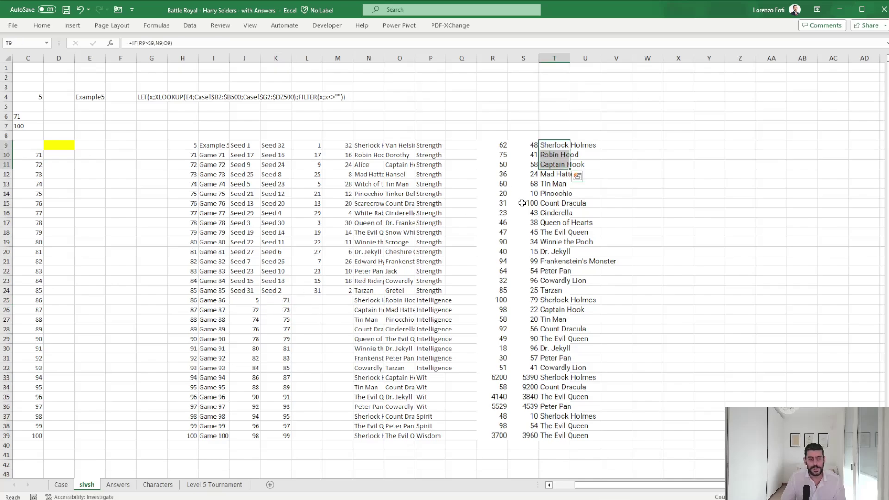
drag(434, 300, 435, 435)
click(548, 308)
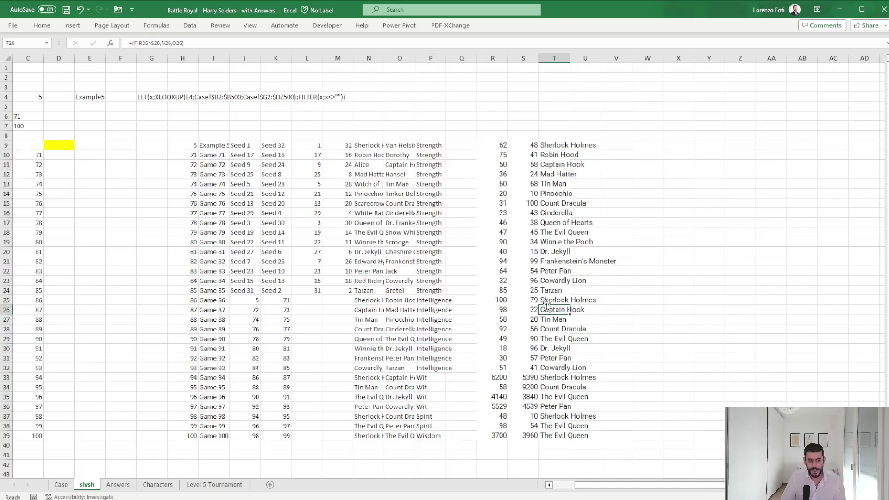
click(547, 301)
click(196, 41)
key(Escape)
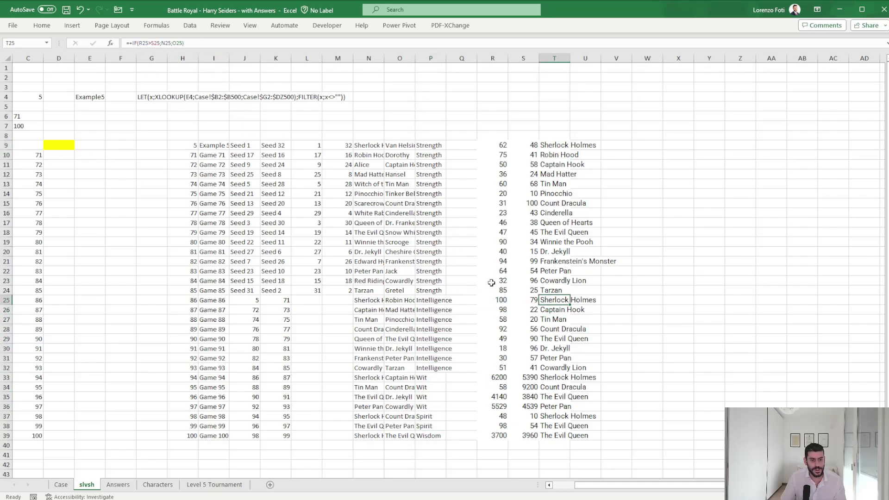
click(501, 300)
click(251, 43)
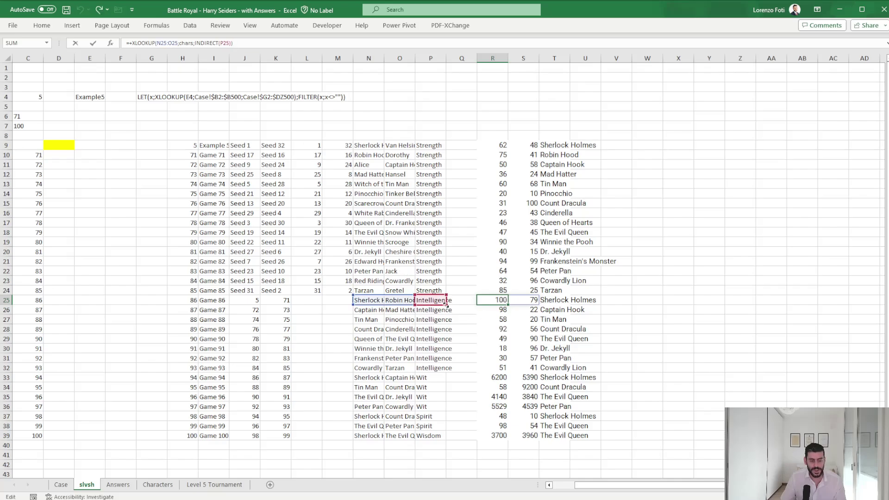
key(Escape)
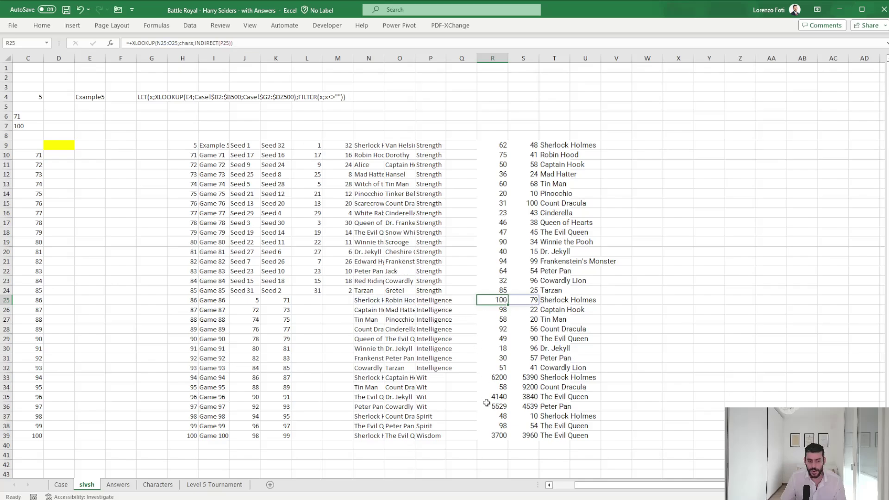
Scroll to Level 2 on the Case sheet and locate the highest Wisdom answer, 1056
click(66, 487)
scroll(195, 437, down, 2)
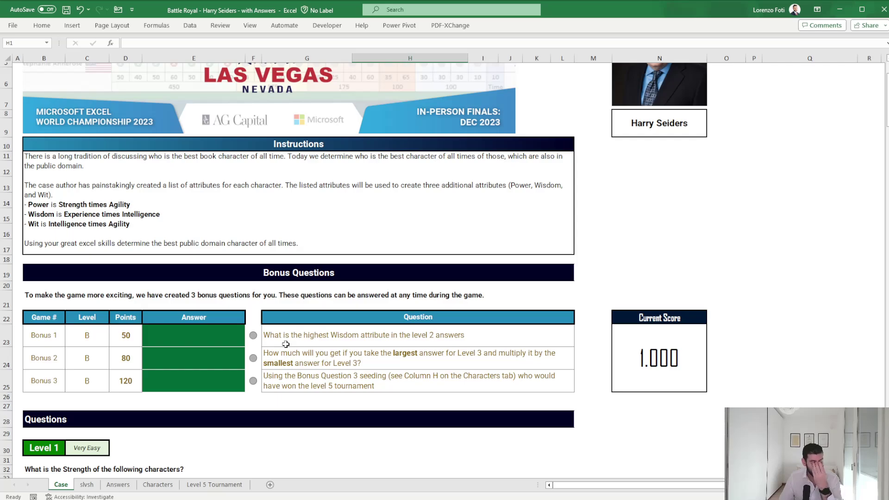
scroll(284, 353, down, 17)
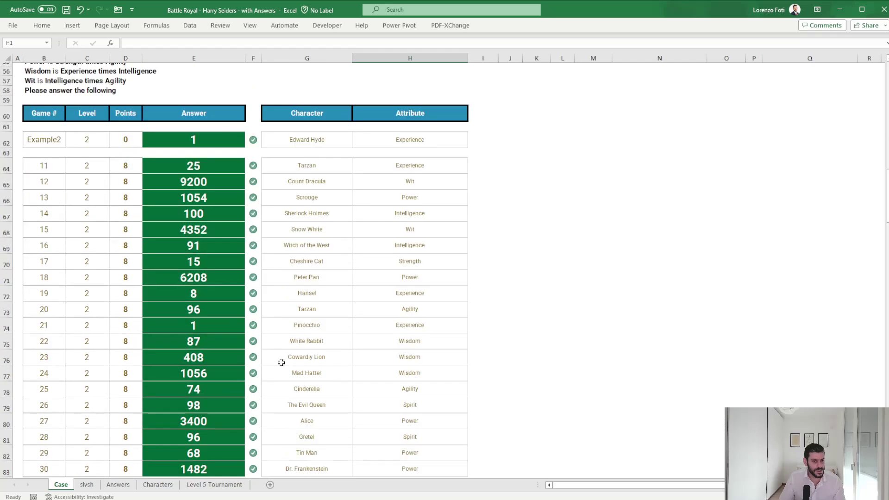
scroll(282, 363, down, 2)
drag(401, 312, 406, 285)
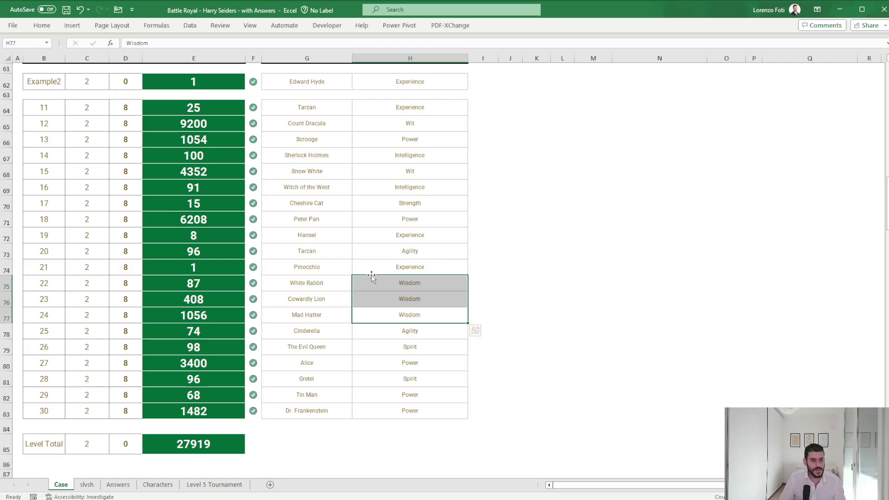
click(208, 318)
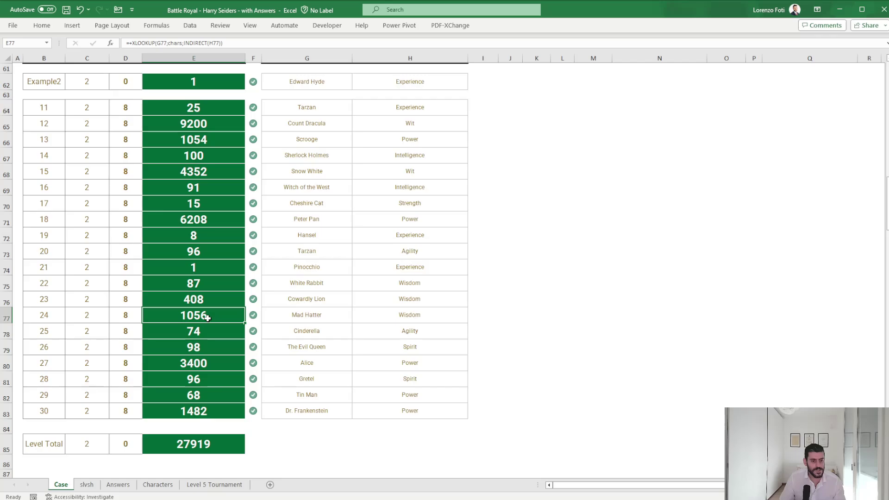
scroll(207, 318, up, 18)
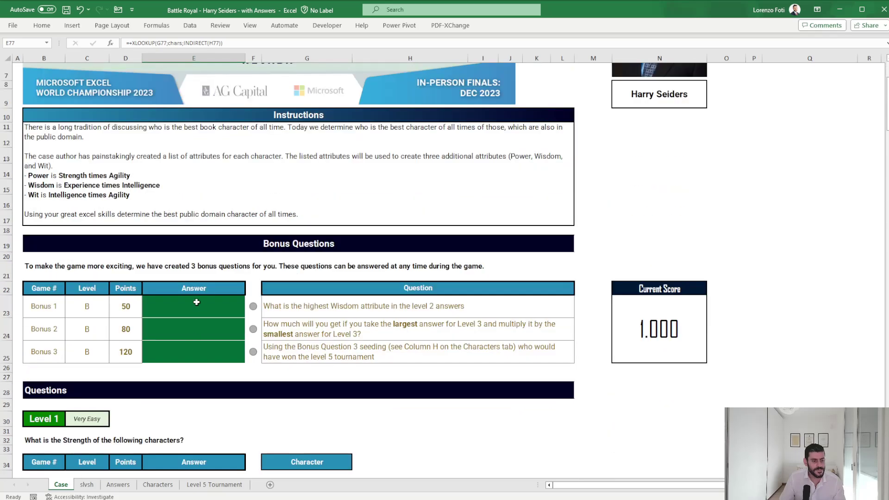
Enter 1056 in E23 as the Bonus 1 answer
click(196, 302)
text(1056)
key(Return)
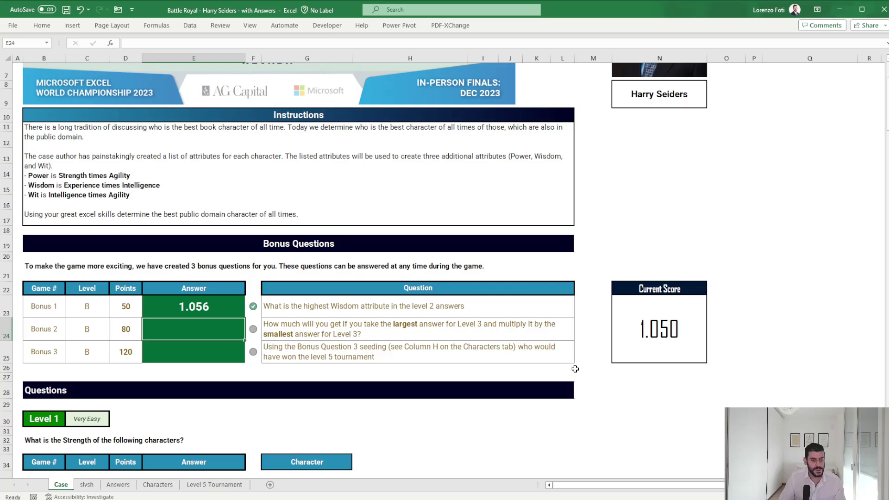
Enter =MAX(E96:E115)*MIN(E96:E115) in E24, giving 170,880 for Bonus 2
text(+)
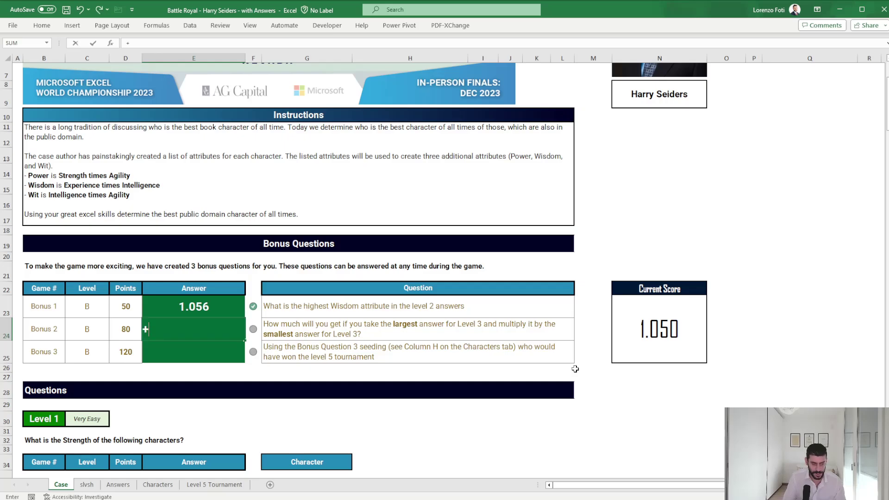
text(max())
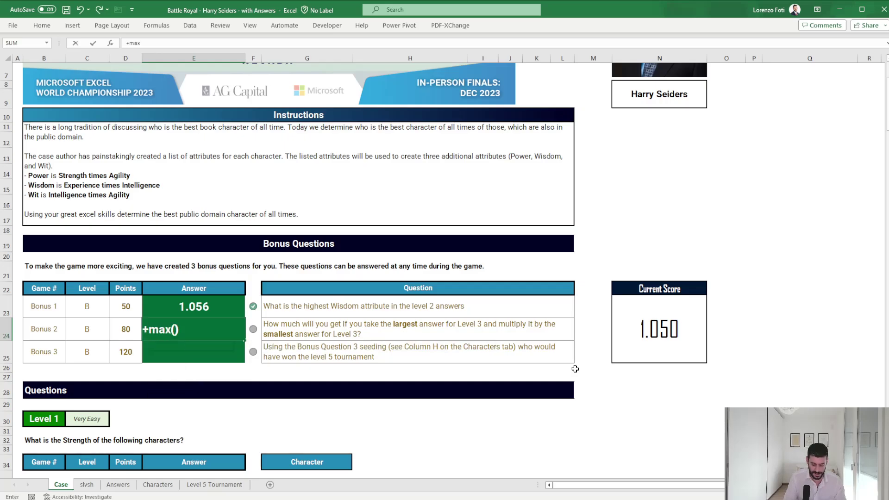
text(*min())
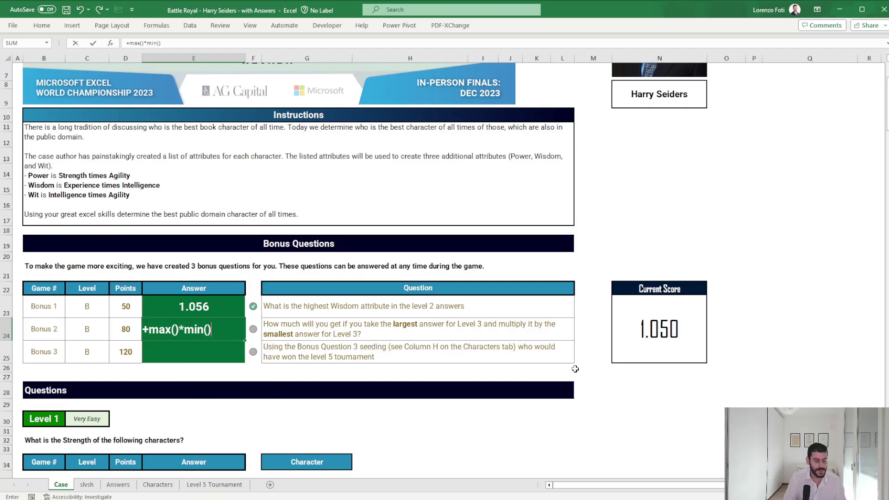
click(142, 43)
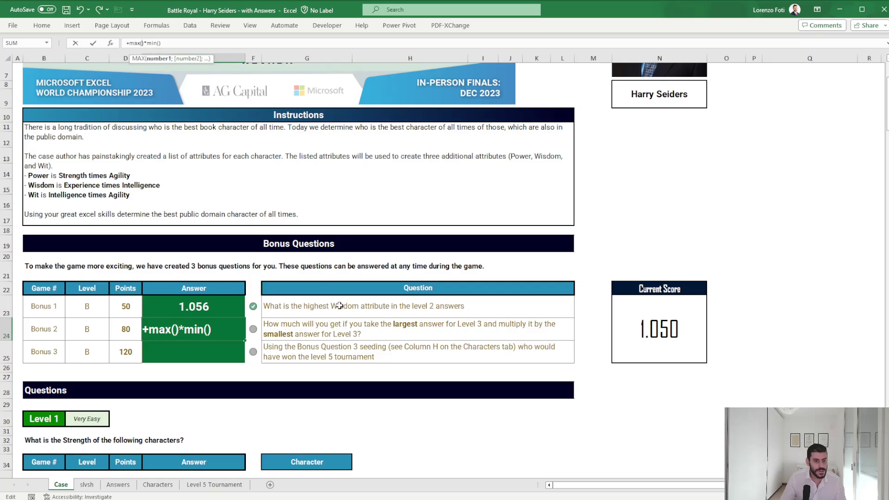
scroll(441, 364, down, 20)
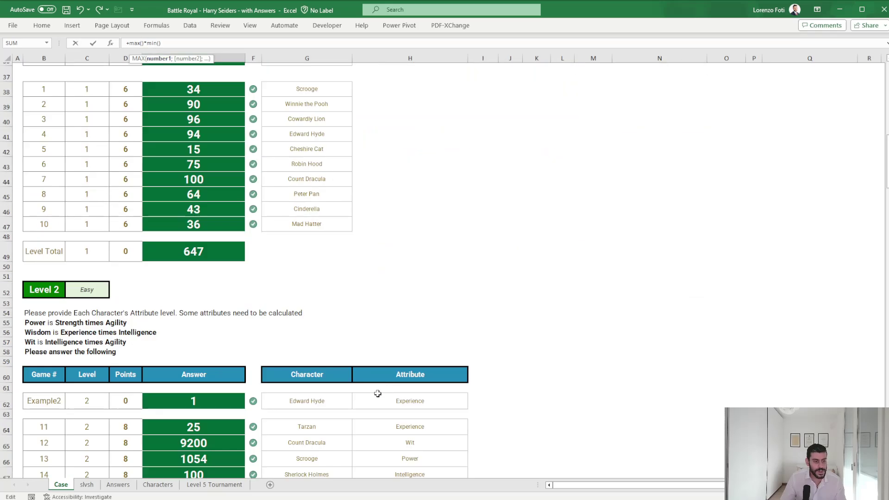
drag(204, 111, 198, 406)
click(178, 42)
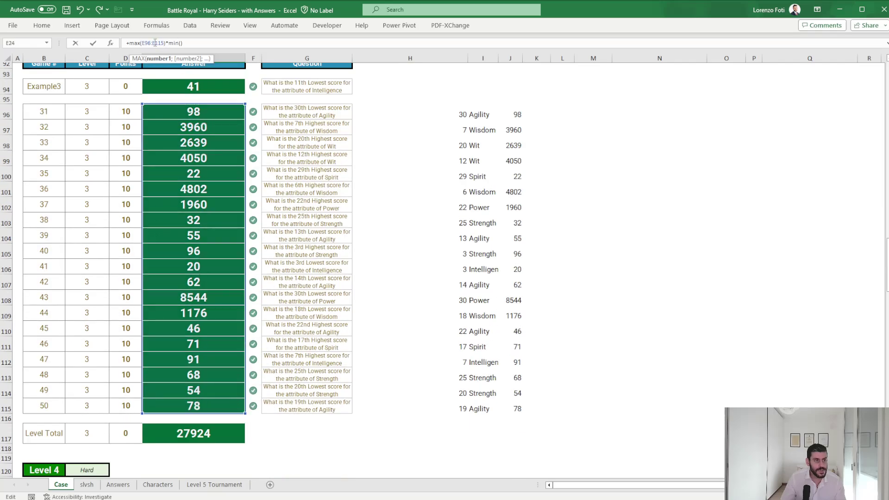
key(ctrl+v)
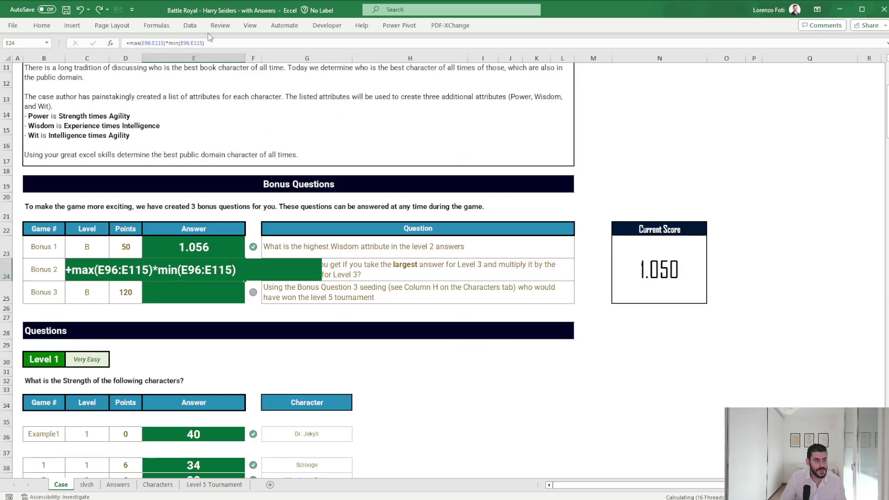
key(Return)
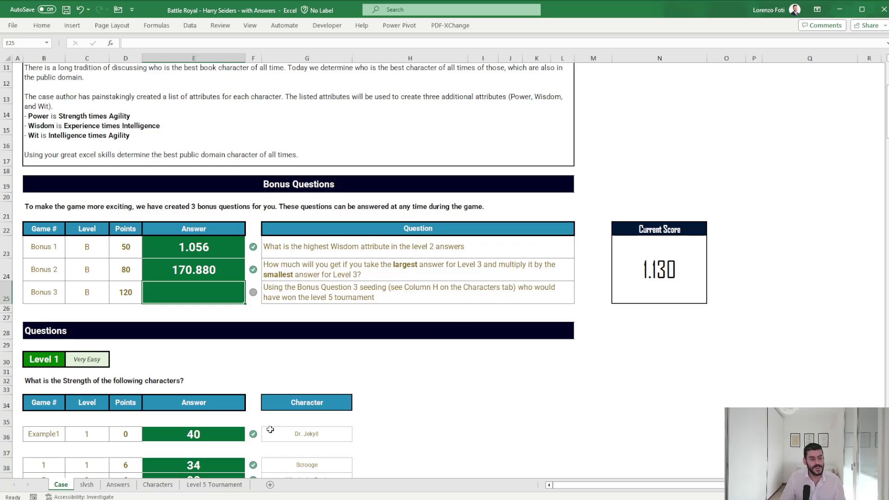
Name the Characters sheet's Bonus Q3 Seeding values in column J seedsq3
click(205, 487)
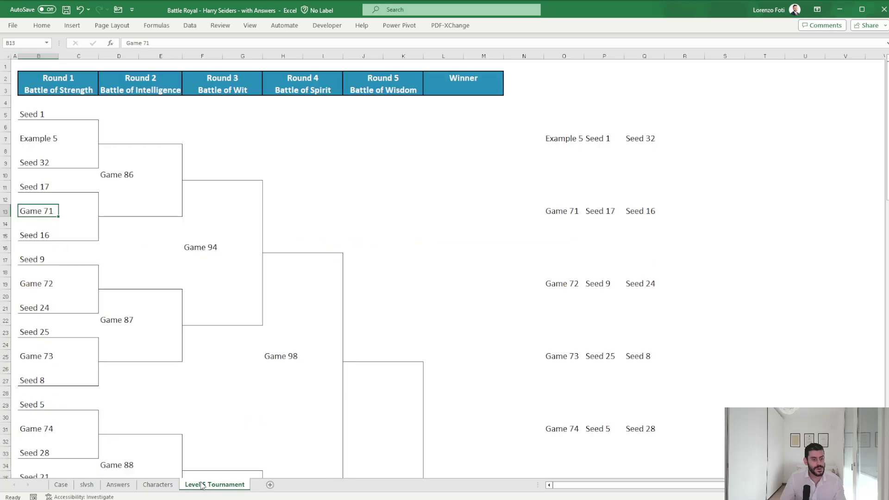
click(158, 485)
key(ctrl+shift+Down)
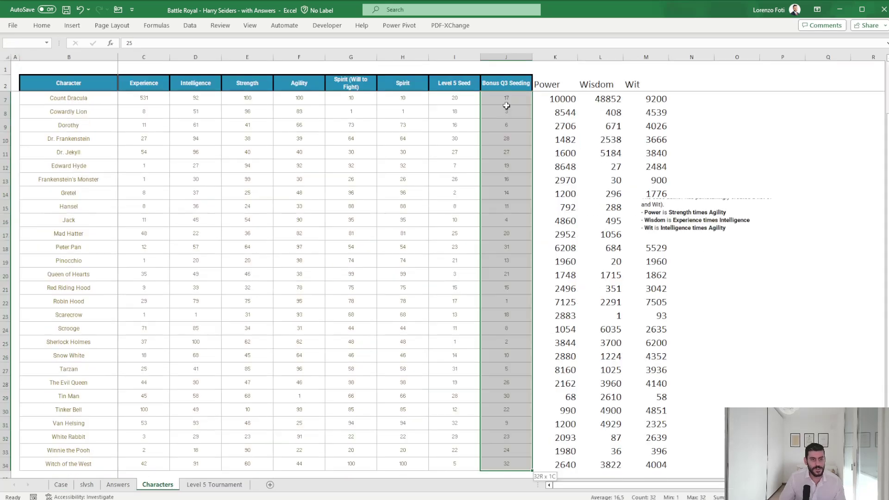
text(seedsq3)
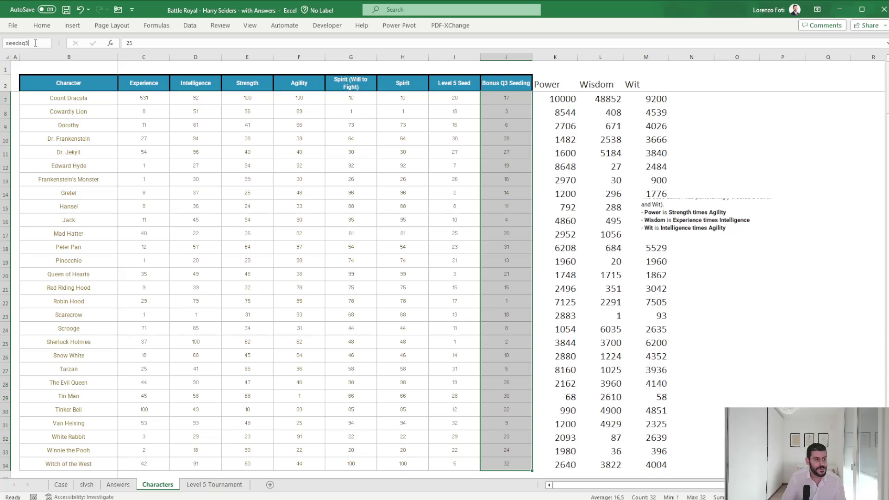
key(Return)
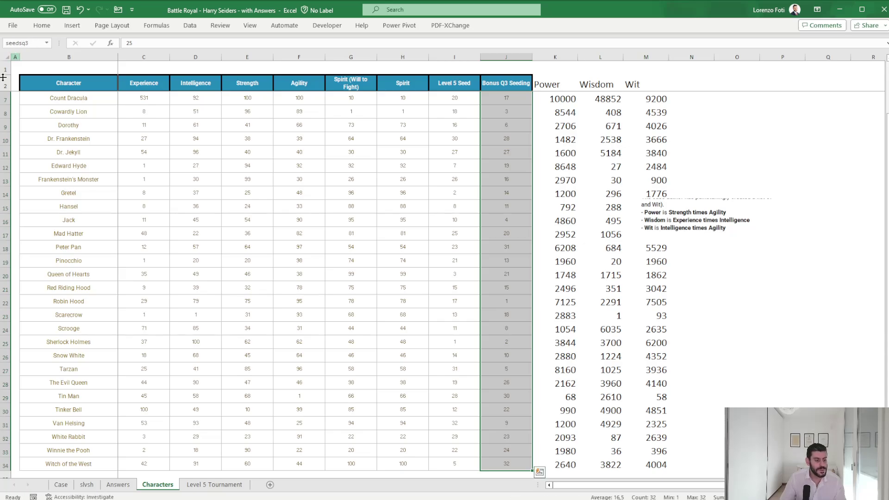
click(84, 497)
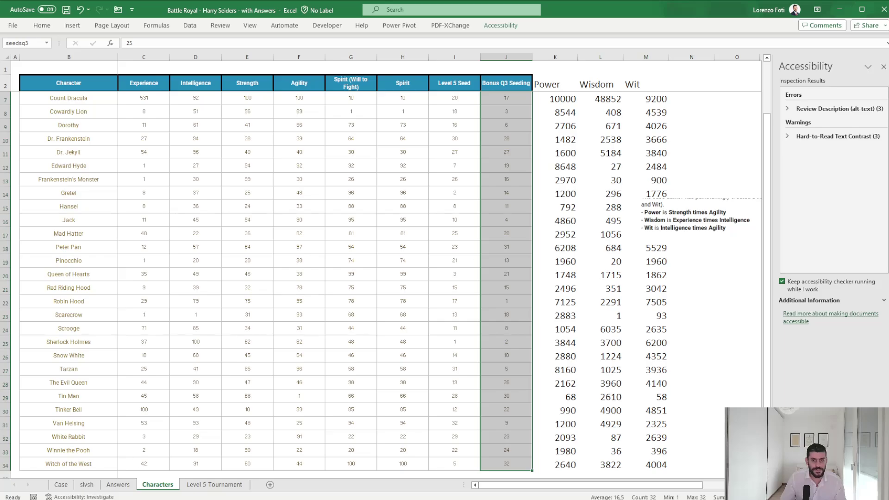
click(84, 497)
Change the slvsh N9 XLOOKUP to use the seedsq3 seeding
click(87, 485)
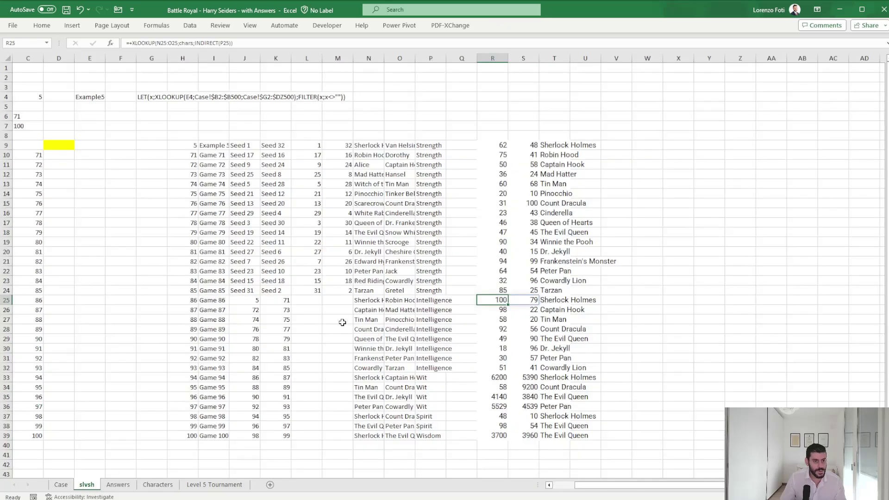
click(234, 145)
click(307, 145)
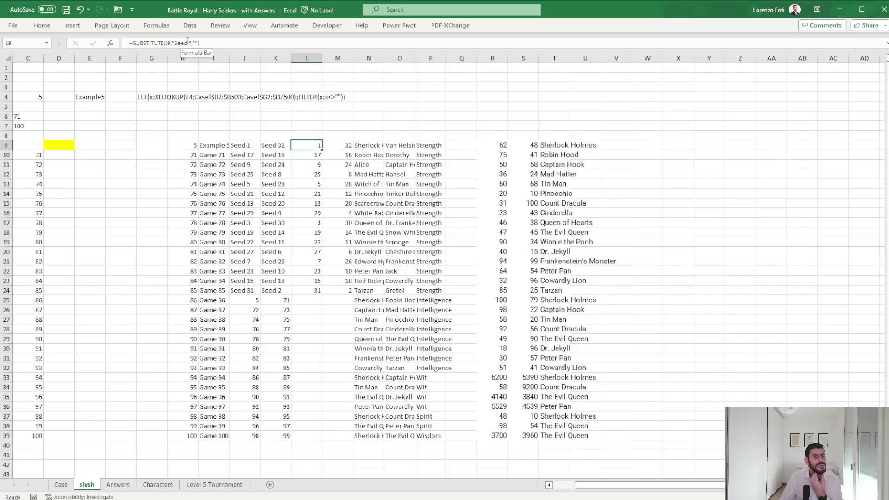
key(Right)
key(Right)
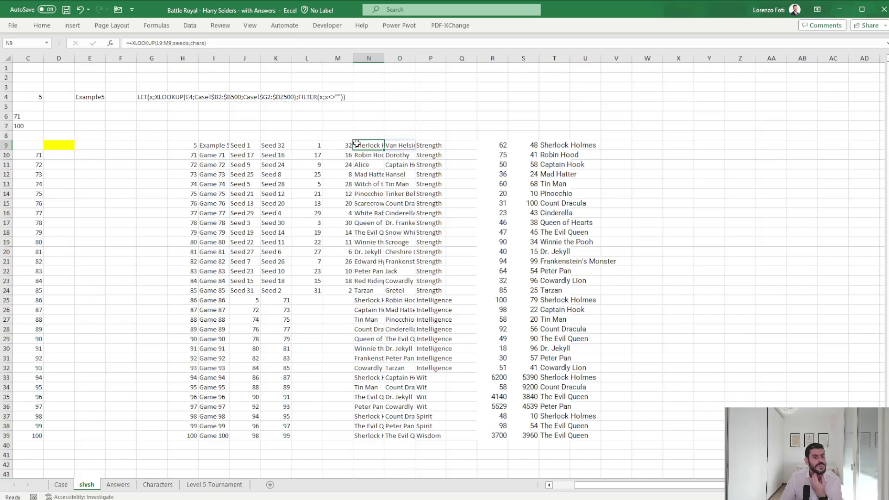
click(186, 43)
text(q)
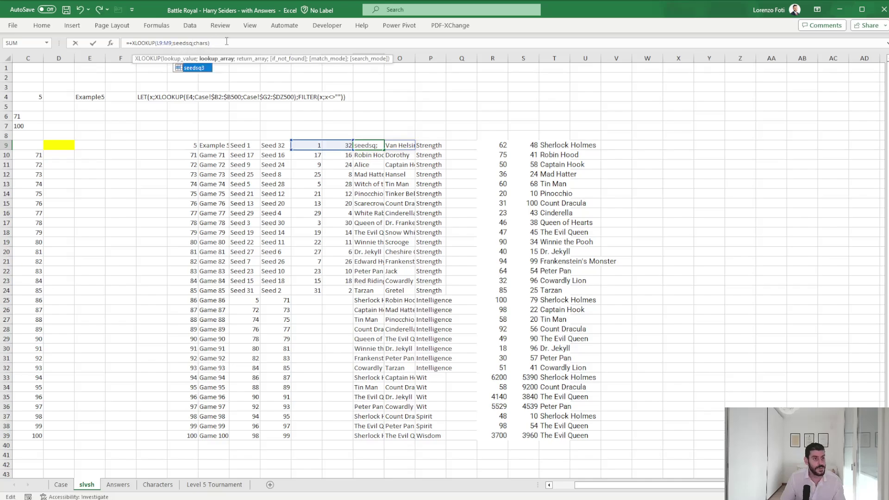
key(Tab)
key(Return)
Copy the updated N9 lookup formula into N10:N24
key(Up)
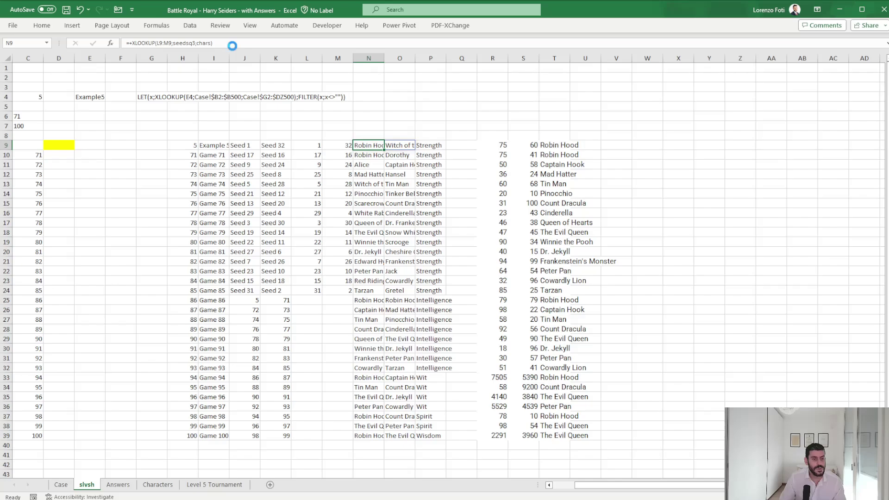
key(ctrl+c)
key(Down)
key(shift+Down)
key(shift+Down)
key(shift+Down)
key(shift+Down)
key(shift+Down)
key(shift+Down)
key(shift+Down)
key(shift+Down)
key(shift+Down)
key(shift+Down)
key(shift+Down)
key(shift+Down)
key(shift+Down)
key(shift+Down)
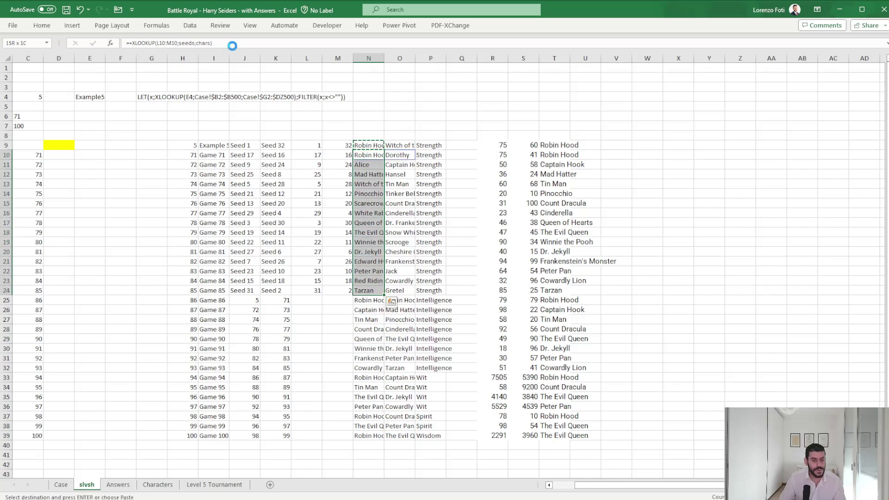
key(Return)
key(Down)
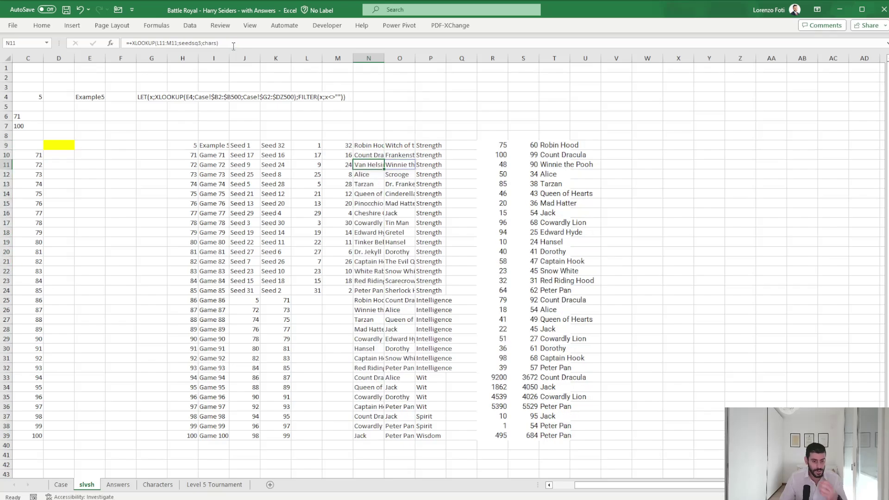
Enter Peter Pan in E25 on the Case sheet and scroll back to the top
click(53, 484)
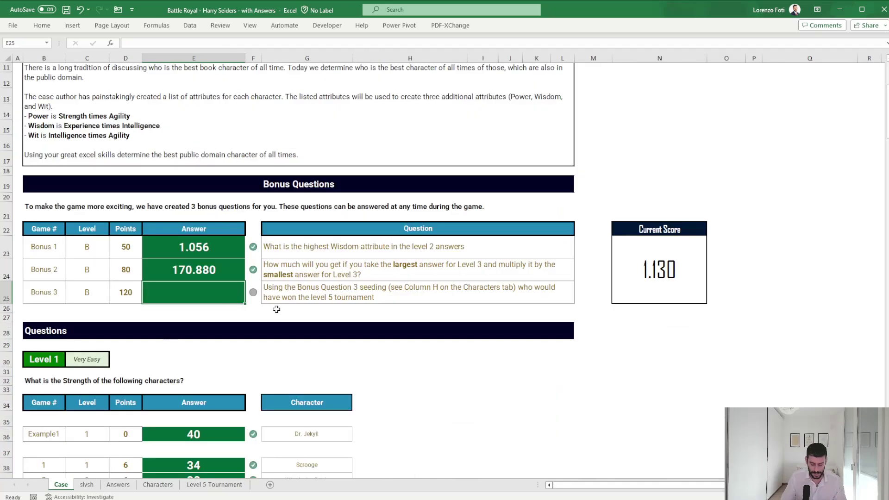
text(Peter Pan)
key(Return)
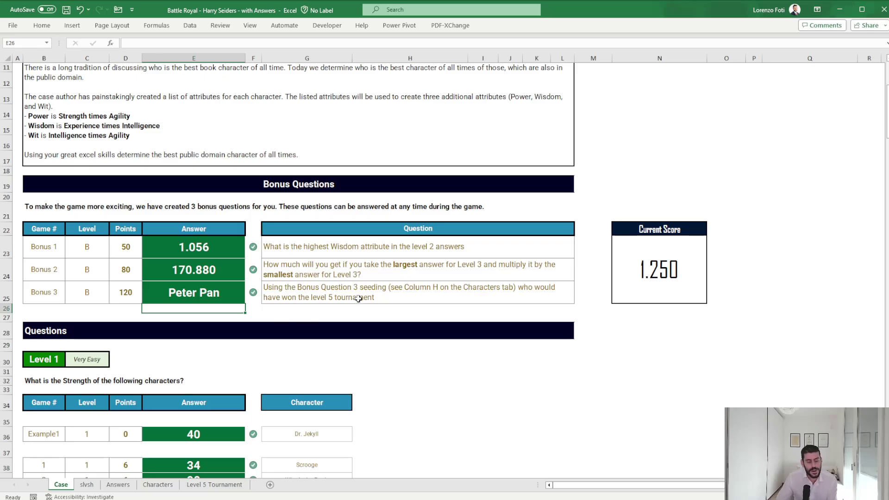
scroll(439, 378, up, 4)
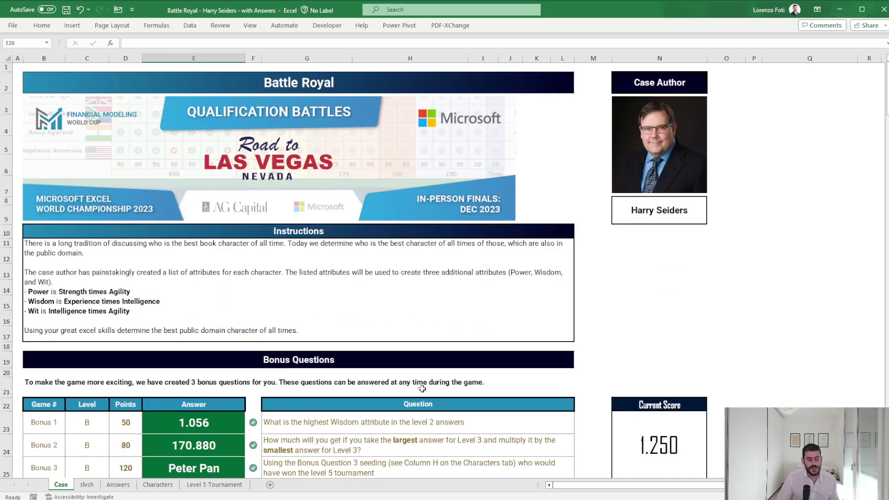